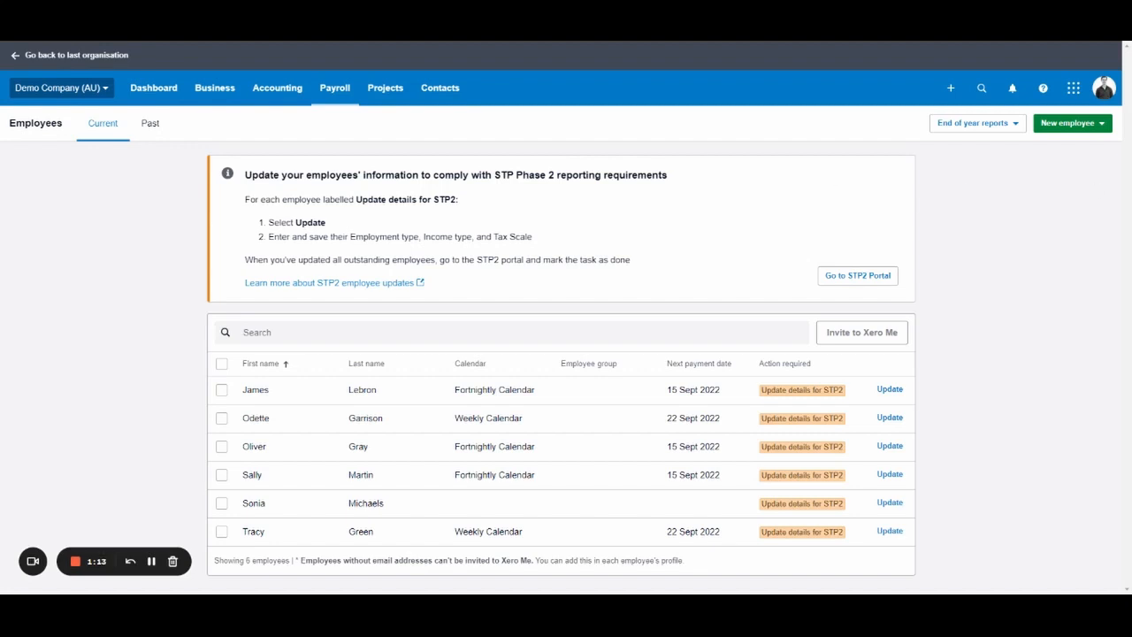
Start a new employee record via Add employee, opening a blank details form.
left_click(340, 94)
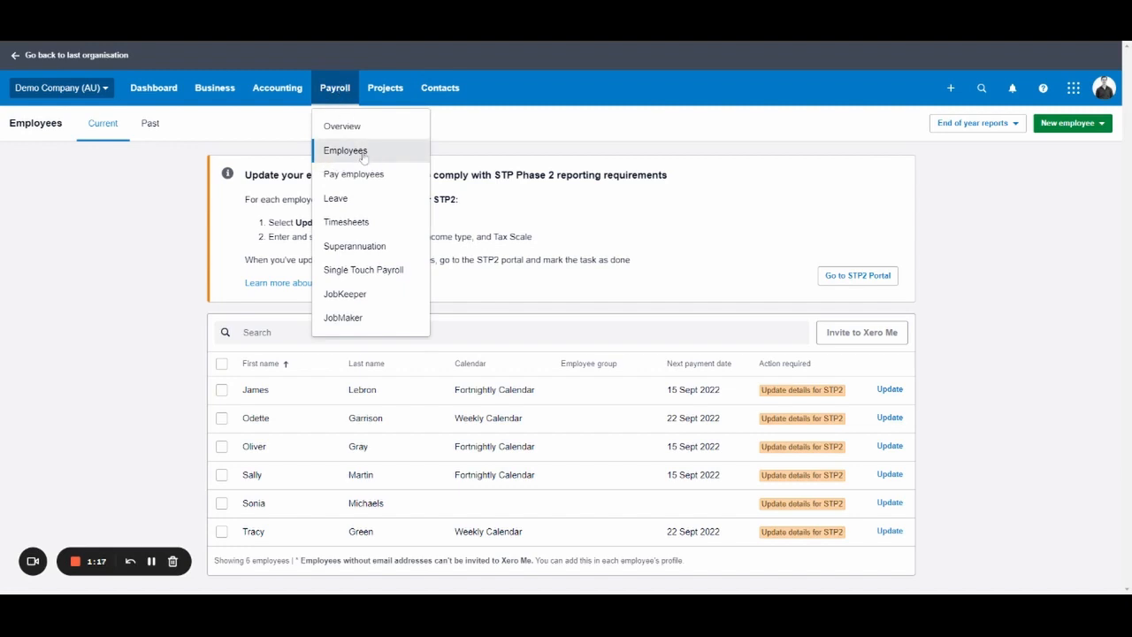
left_click(961, 277)
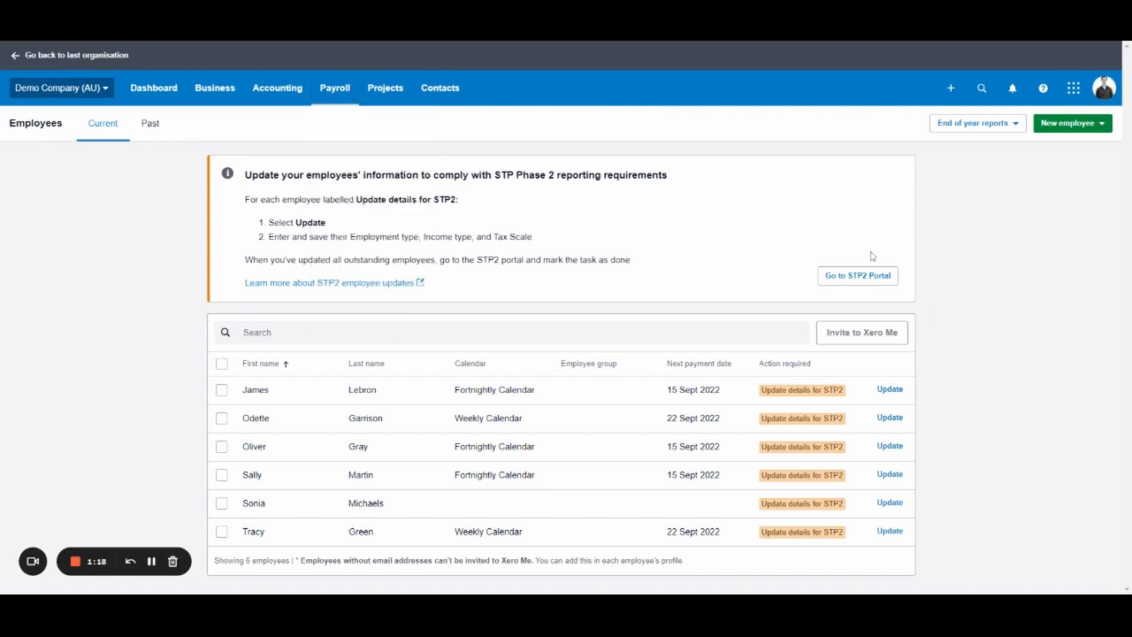
left_click(1076, 127)
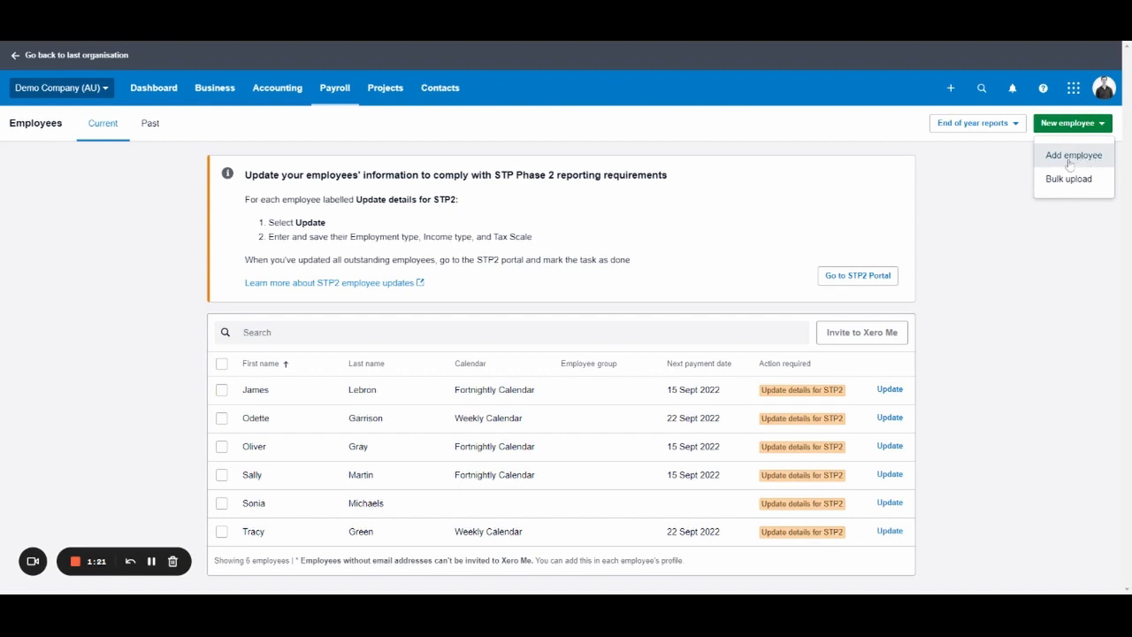
left_click(1069, 161)
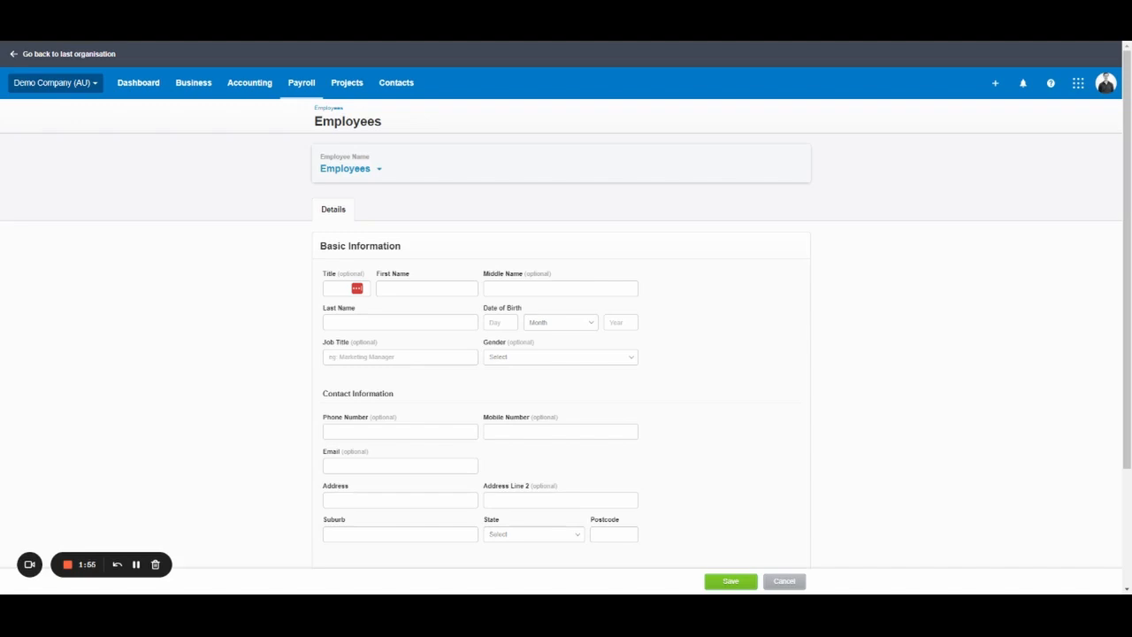
Enter title Mr and the employee's first and last name.
scroll(561, 182, "down", 1)
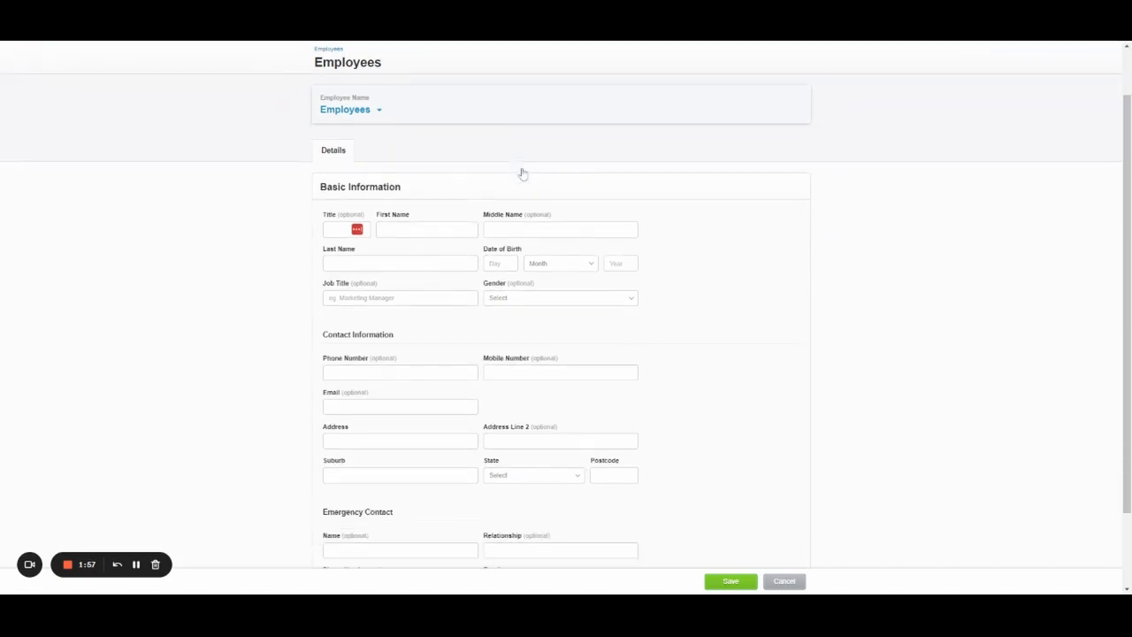
left_click(333, 229)
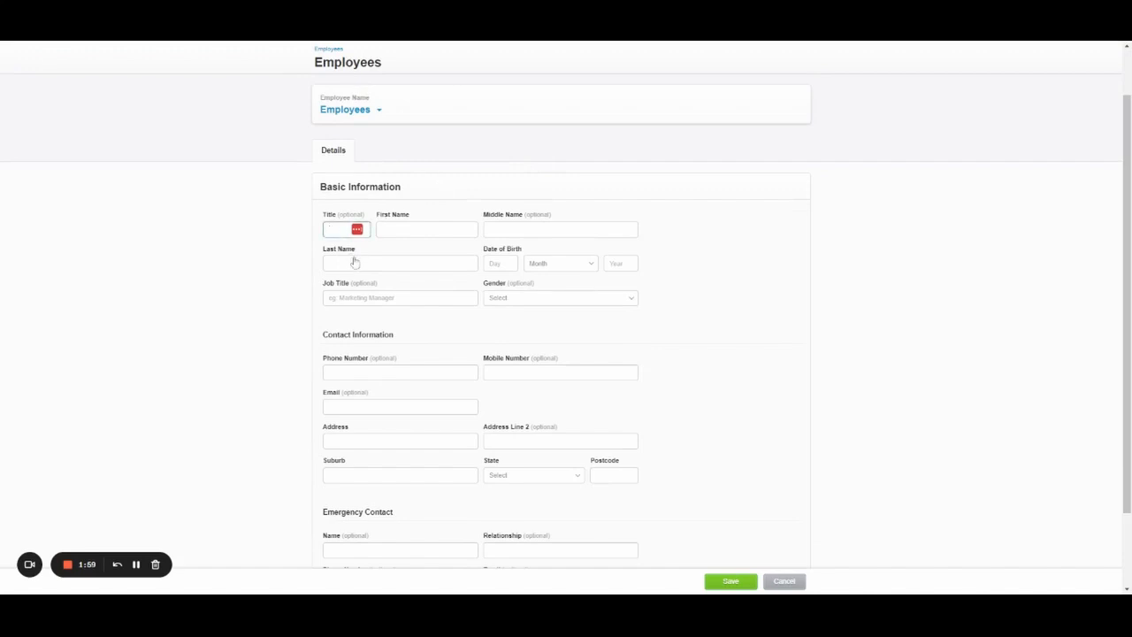
type("Mr")
key("Tab")
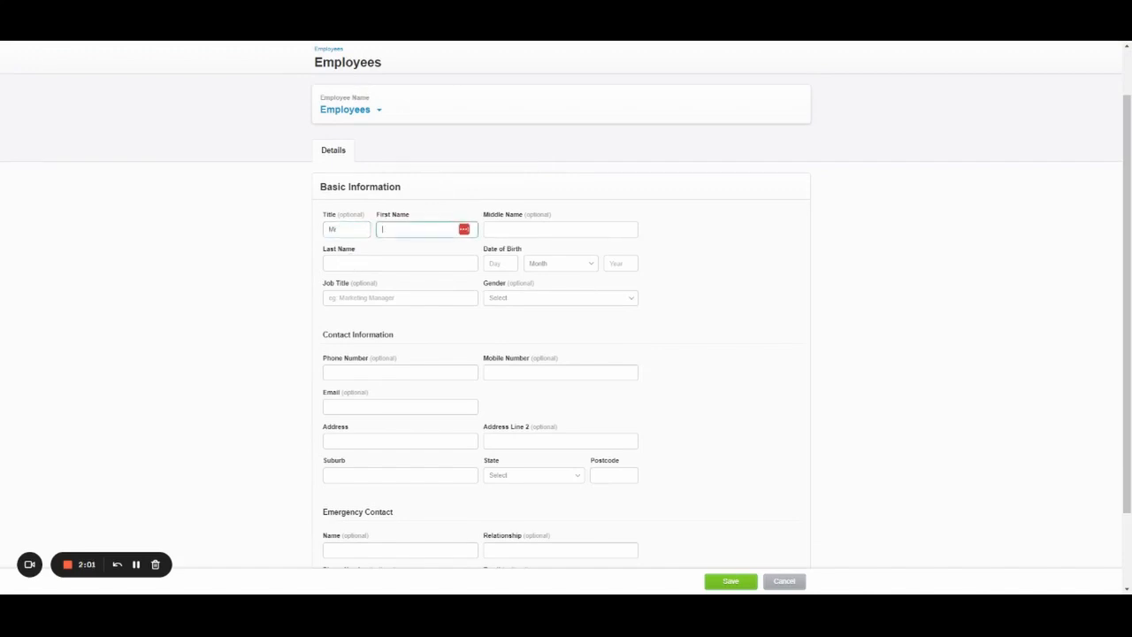
key("Tab")
key("Tab")
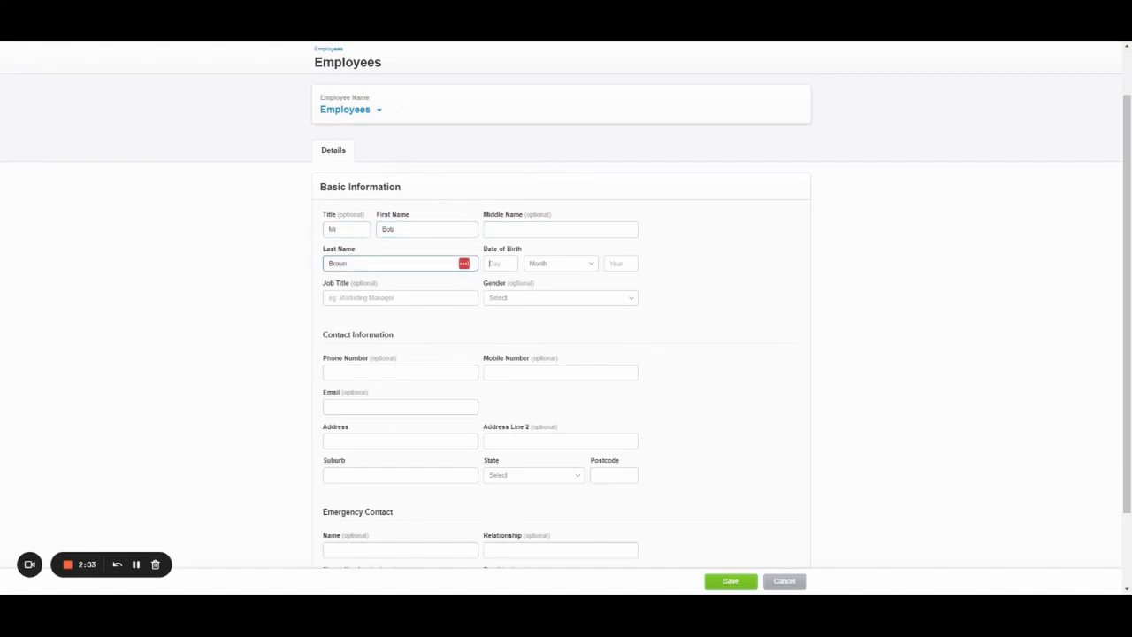
Enter birth date 20 February 1990 and job title Marketing Manager.
key("Tab")
type("20")
key("Tab")
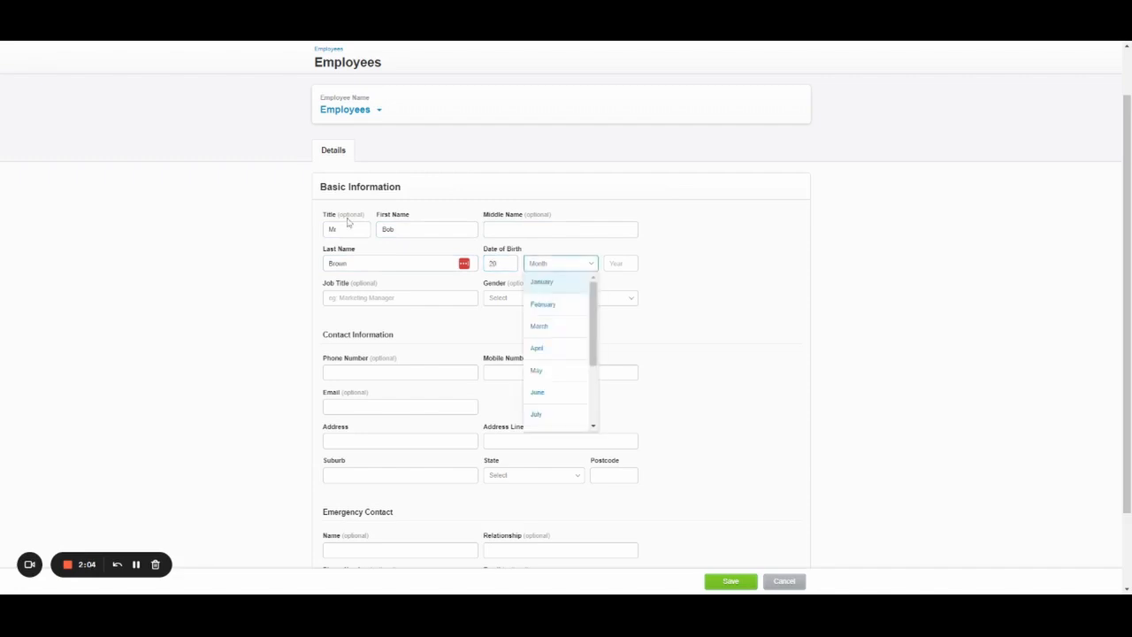
left_click(541, 310)
key("Tab")
type("1990")
key("Tab")
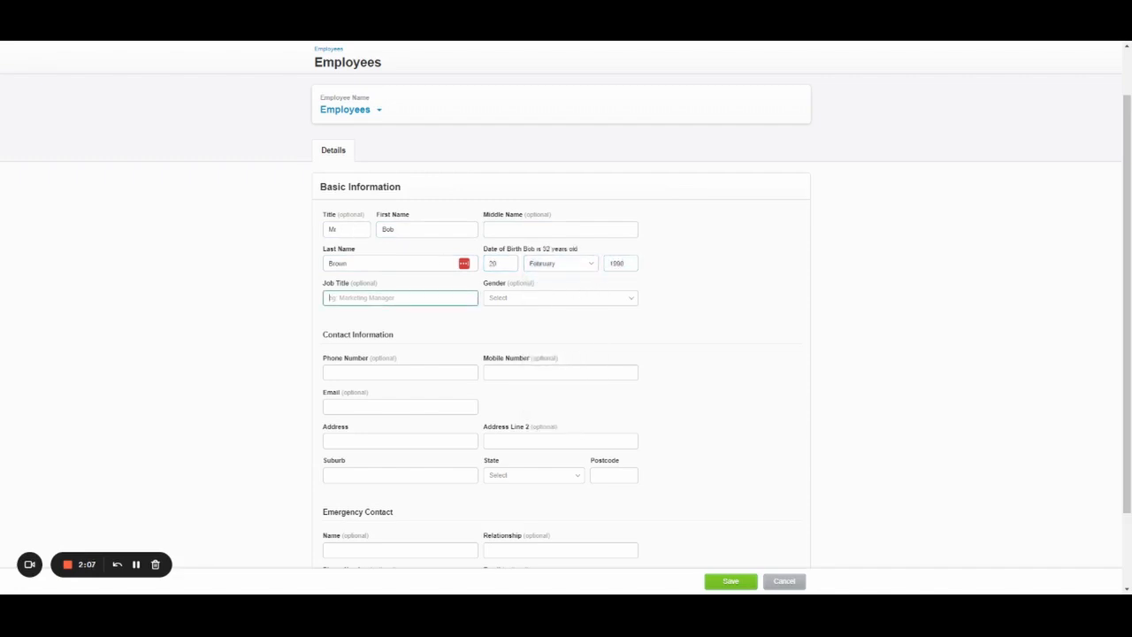
type("Marketing Manager")
left_click(290, 322)
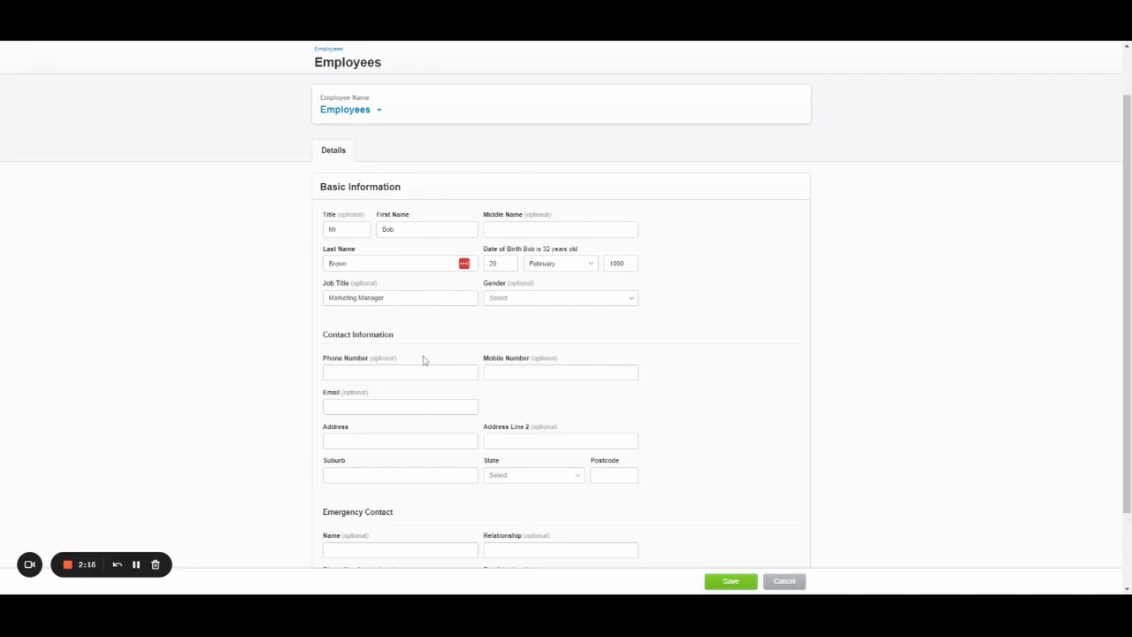
scroll(472, 339, "up", 2)
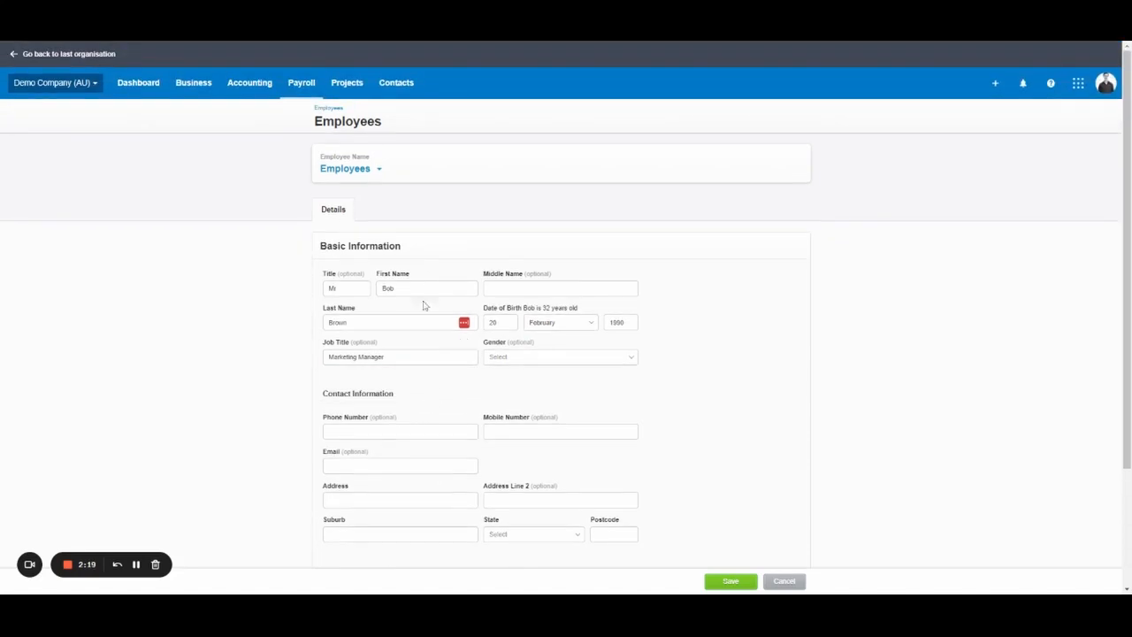
scroll(425, 304, "down", 3)
Set gender to Male and enter the employee's mobile number.
left_click(563, 245)
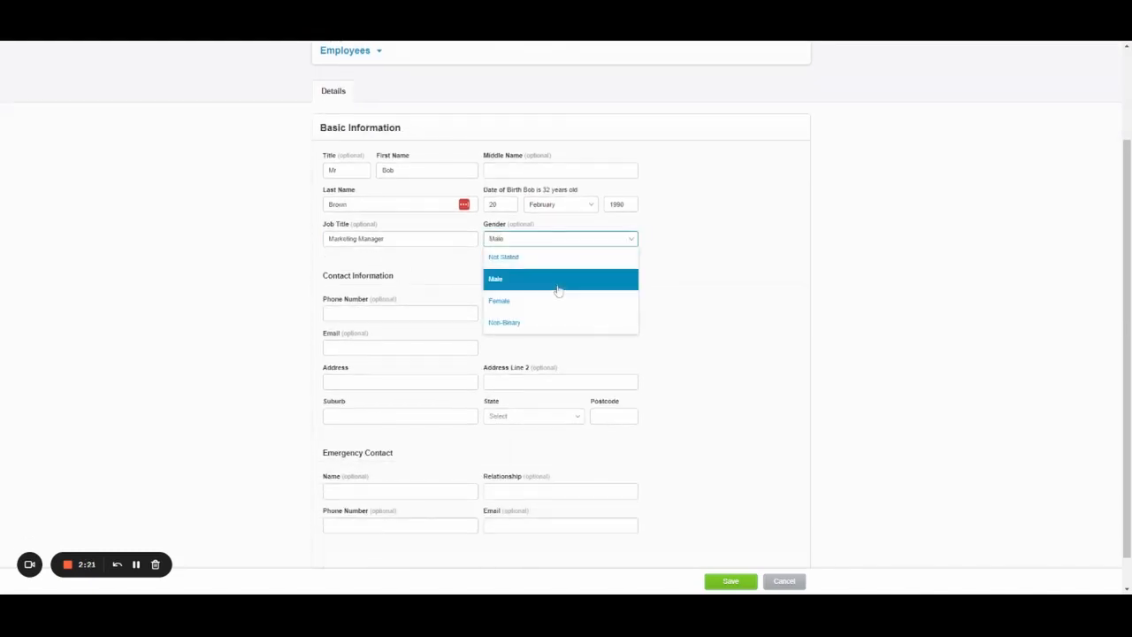
left_click(556, 283)
left_click(403, 313)
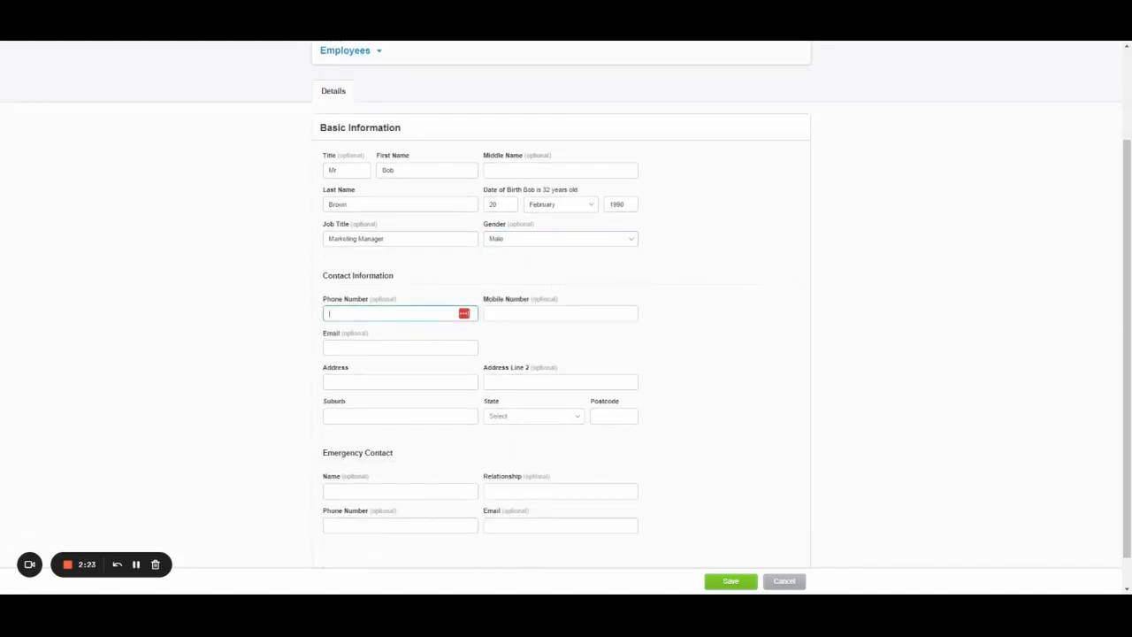
left_click(531, 313)
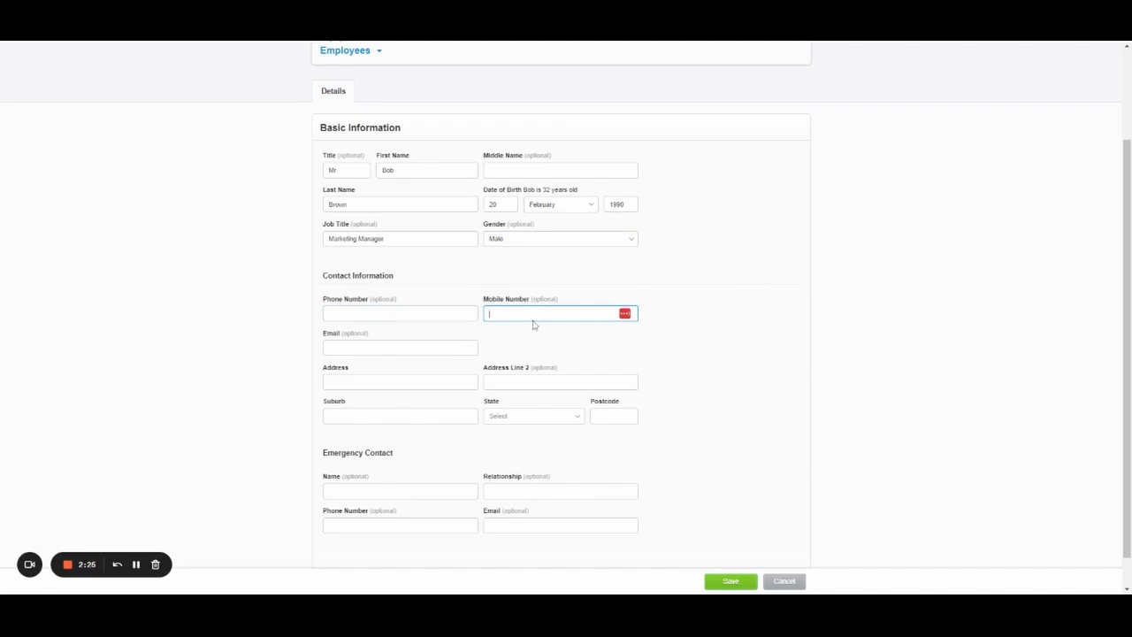
left_click(591, 343)
left_click(526, 314)
Enter the employee's e-mail and home address in New South Wales with postcode.
left_click(390, 347)
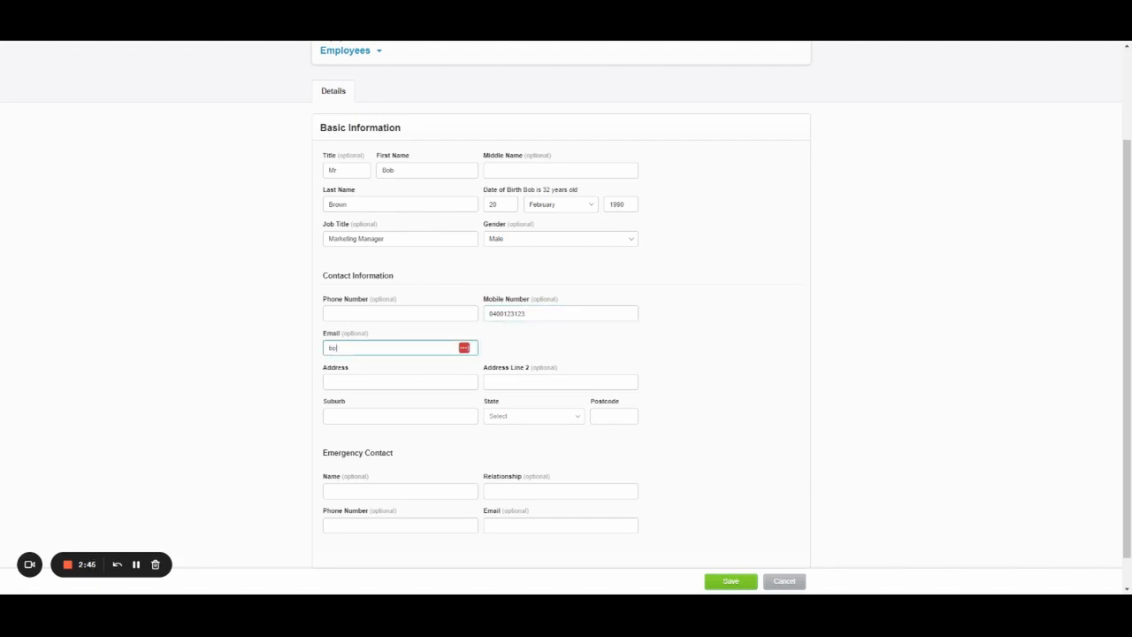
key("Tab")
type("123 Fake Street")
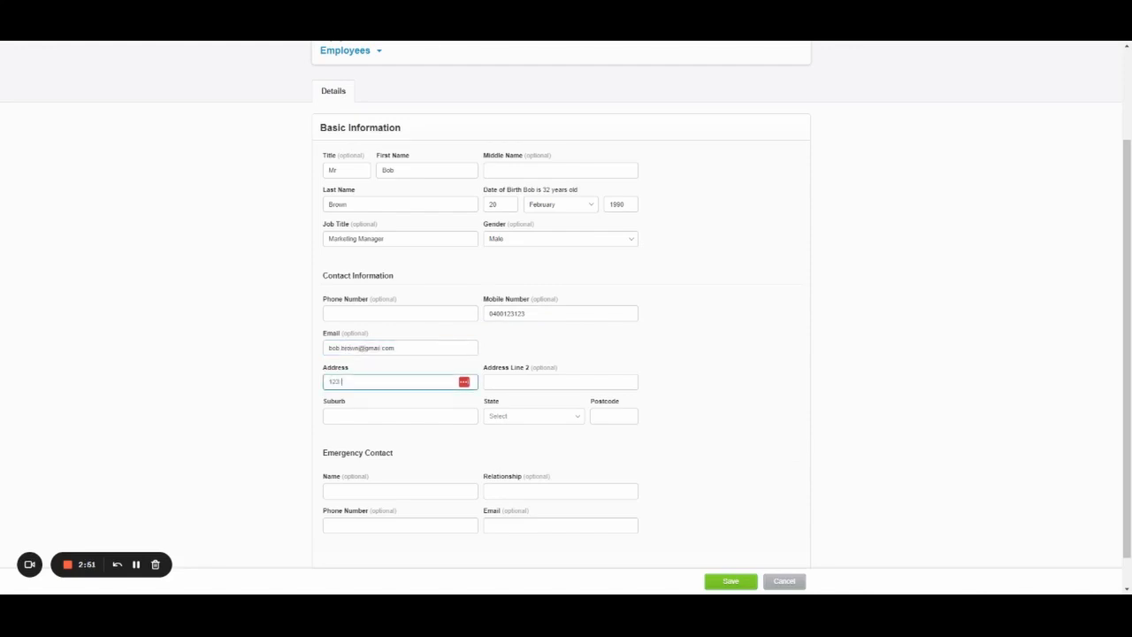
key("Tab")
key("Tab")
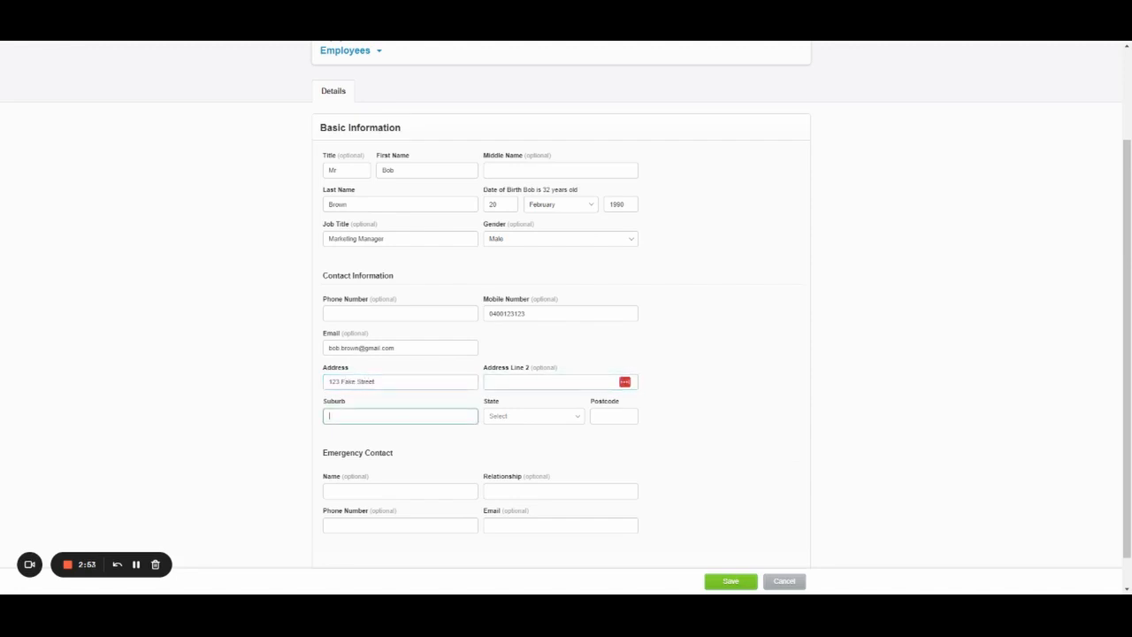
type("Fakeville")
key("Tab")
key("Up")
key("Tab")
type("200")
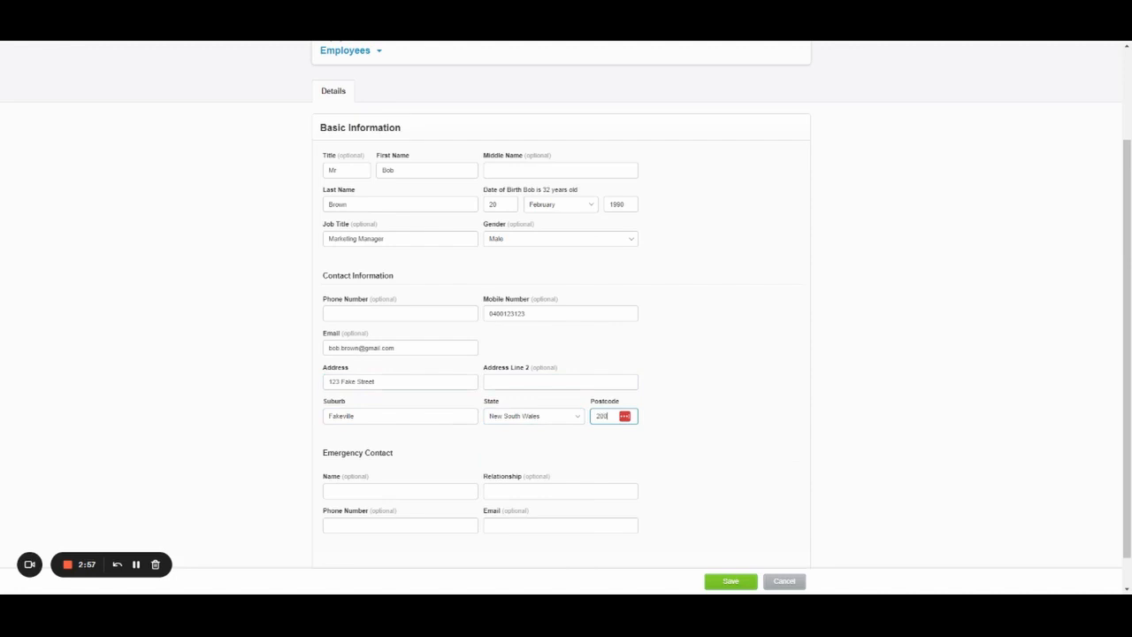
type("0")
key("Tab")
Add an emergency contact with relationship Brother, plus the contact's phone number and e-mail.
left_click(403, 492)
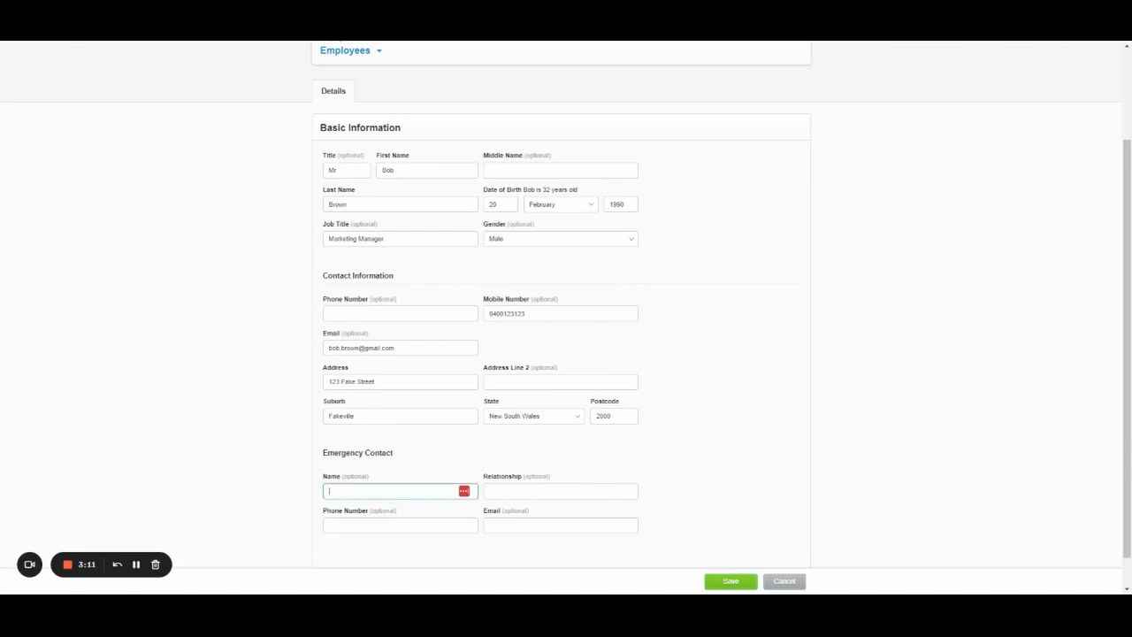
scroll(419, 460, "down", 1)
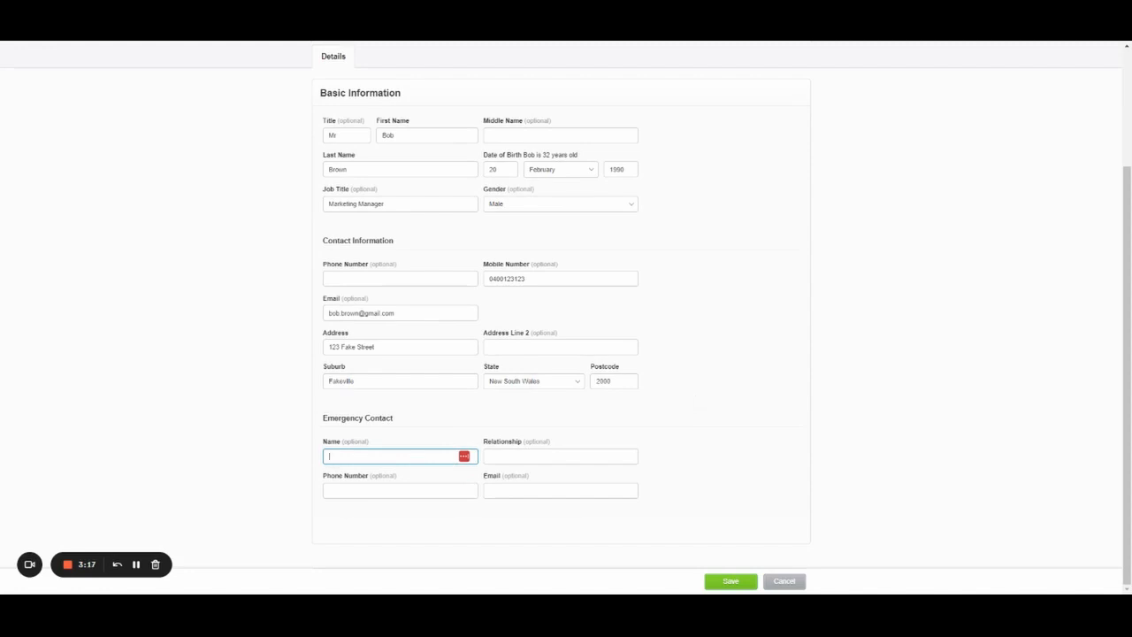
type("Steve")
key("Tab")
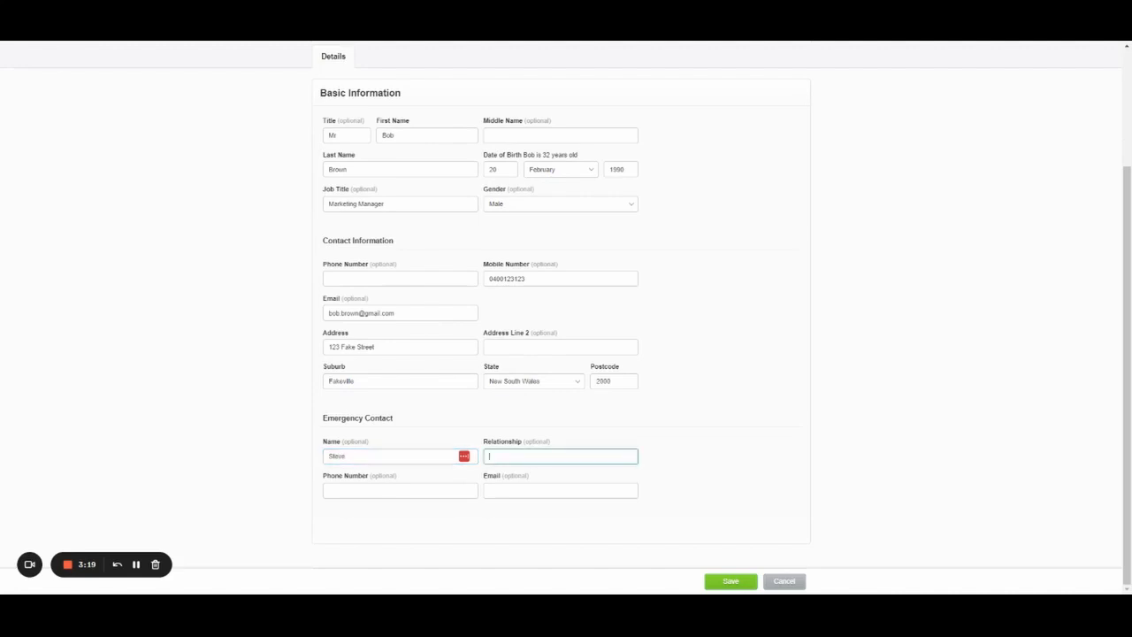
type("Brother")
key("Tab")
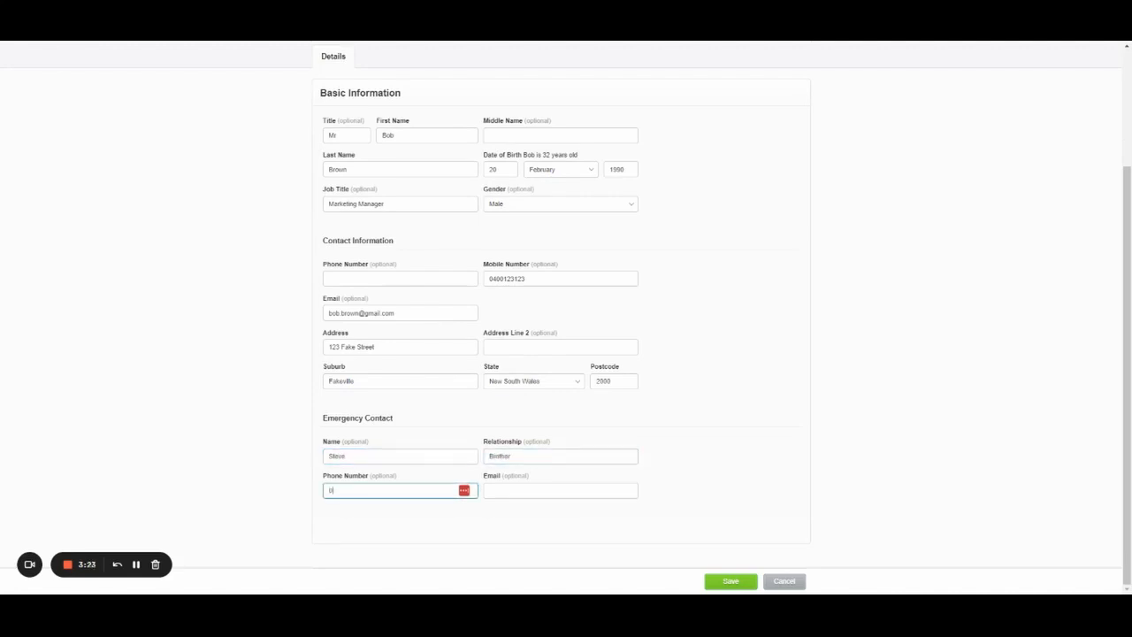
key("Tab")
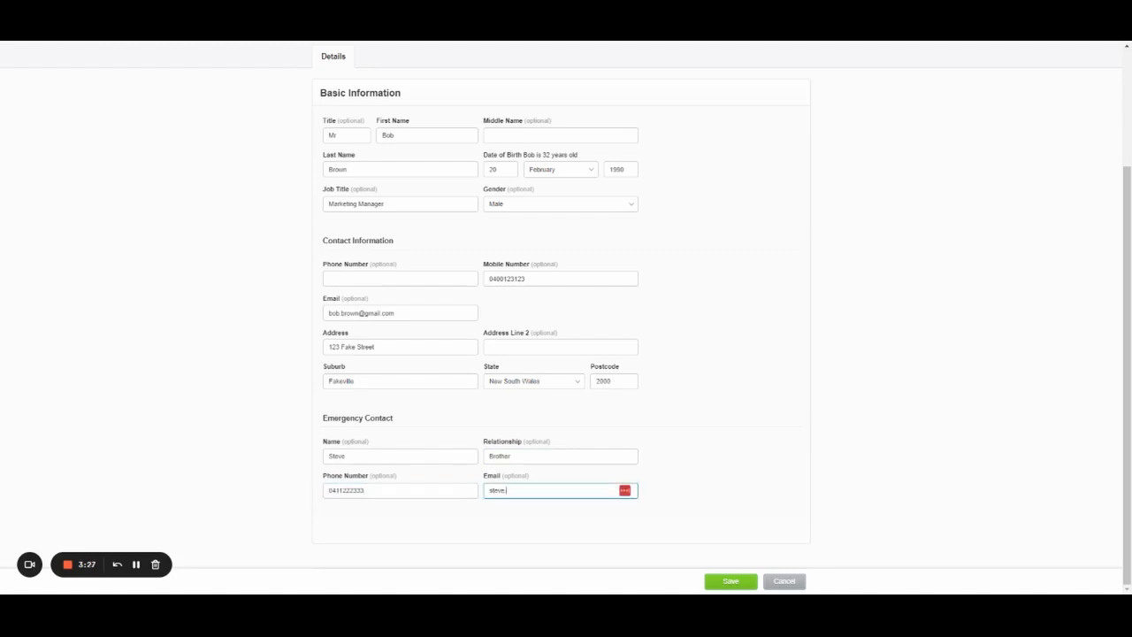
left_click(699, 402)
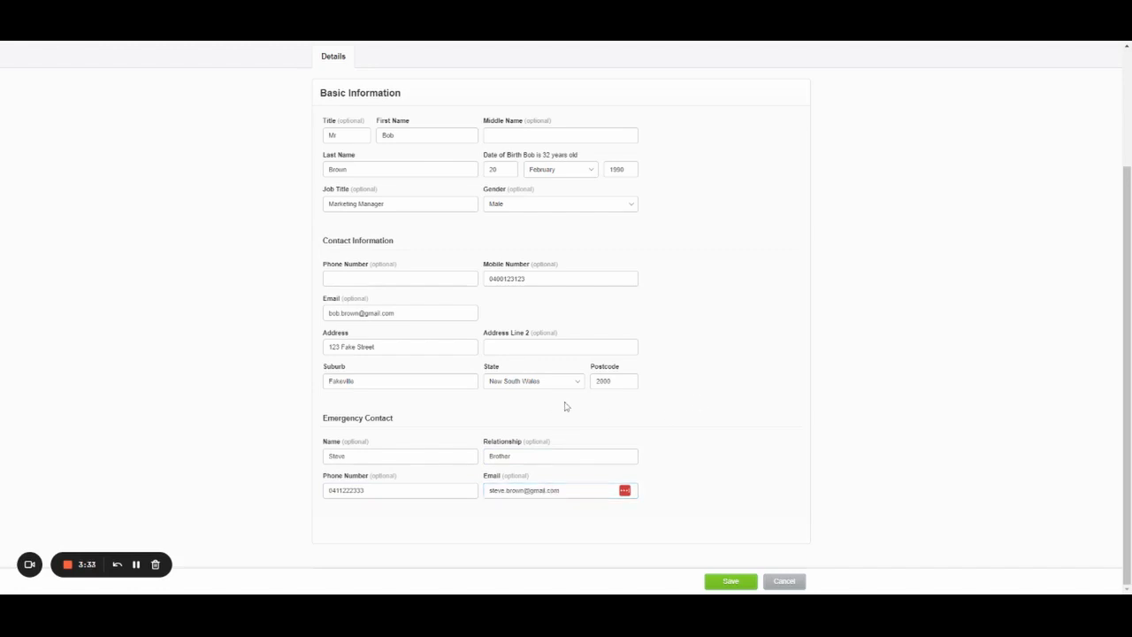
Save the new employee record.
scroll(566, 394, "up", 3)
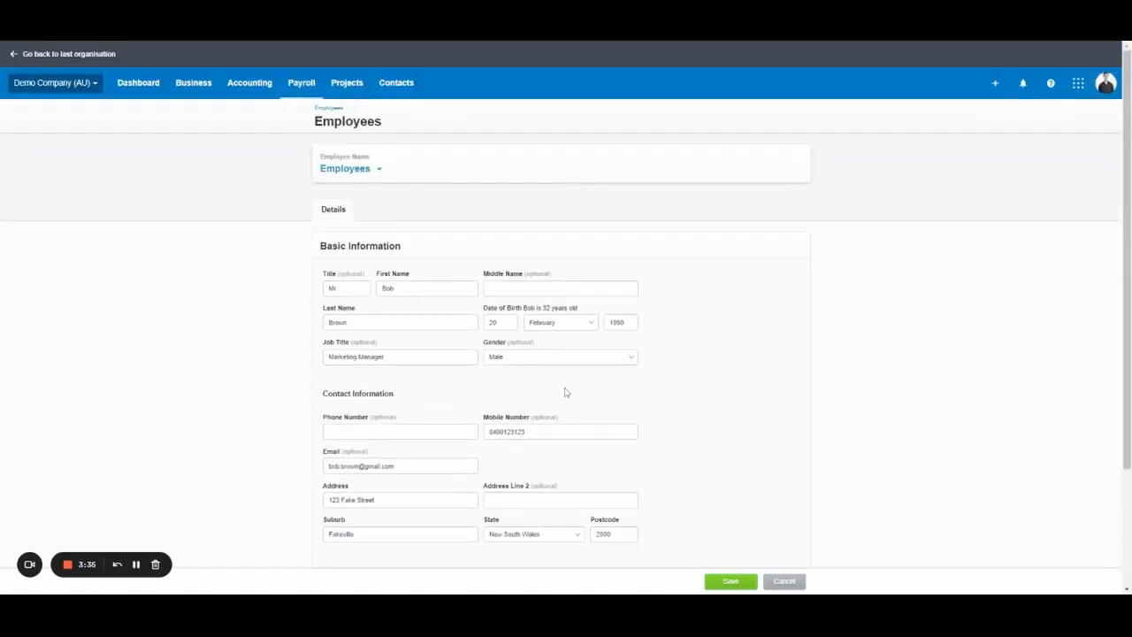
scroll(398, 226, "down", 2)
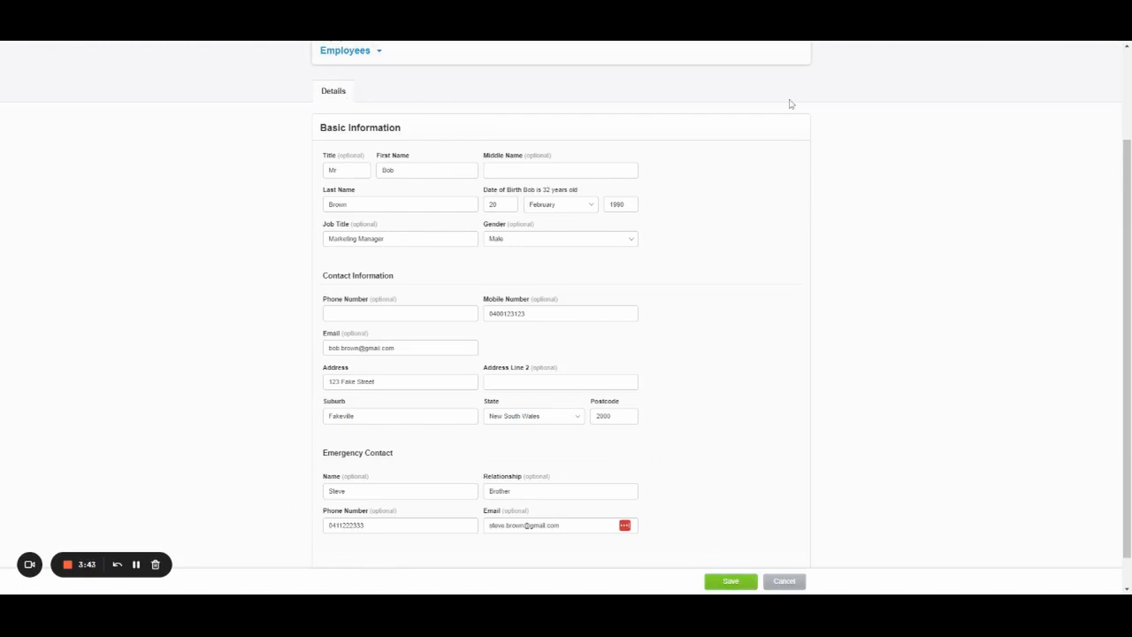
left_click(721, 580)
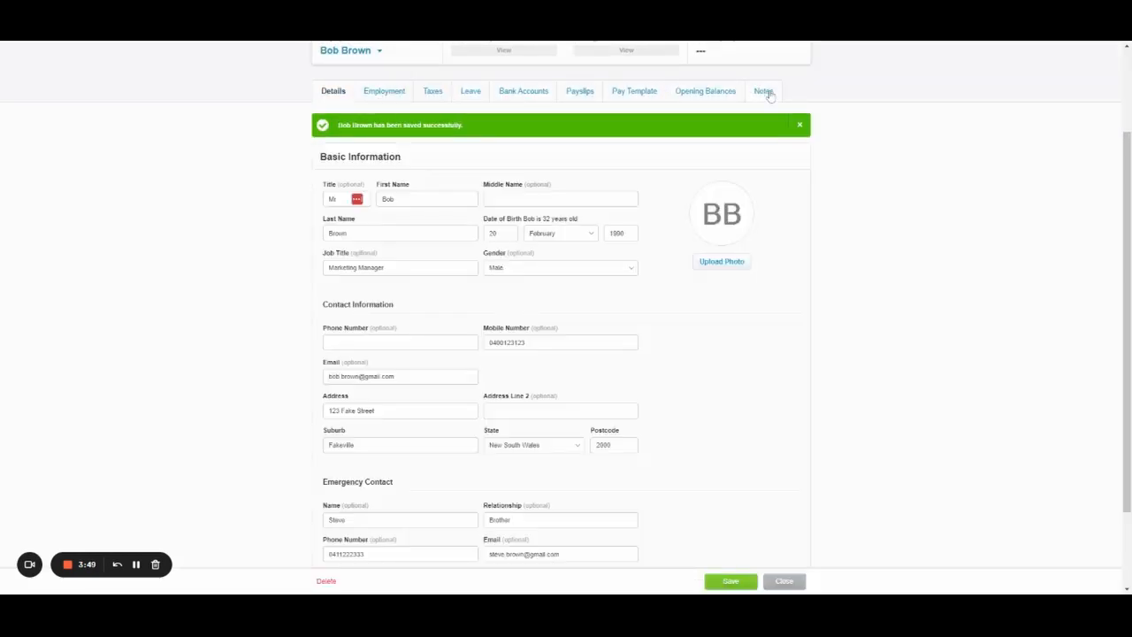
scroll(551, 346, "up", 1)
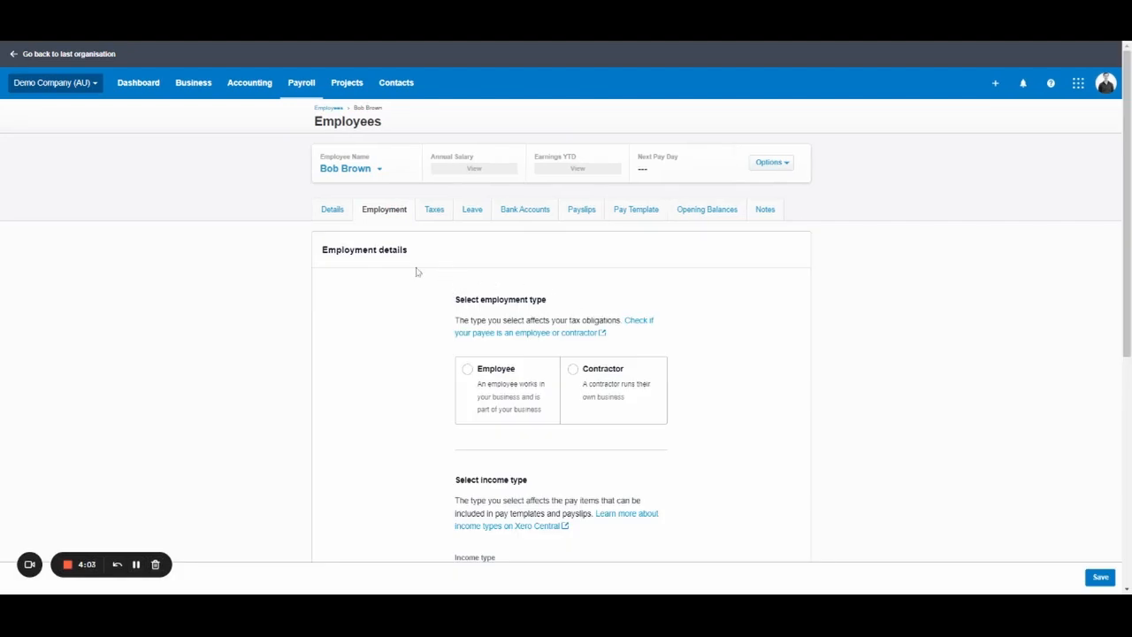
scroll(807, 317, "down", 1)
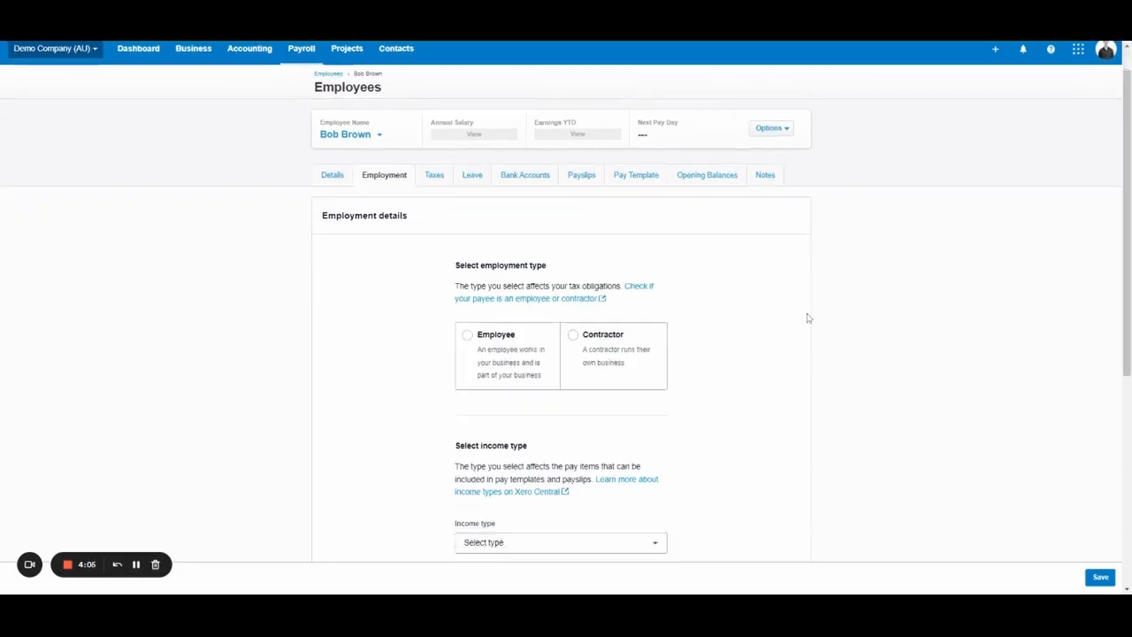
scroll(808, 318, "down", 2)
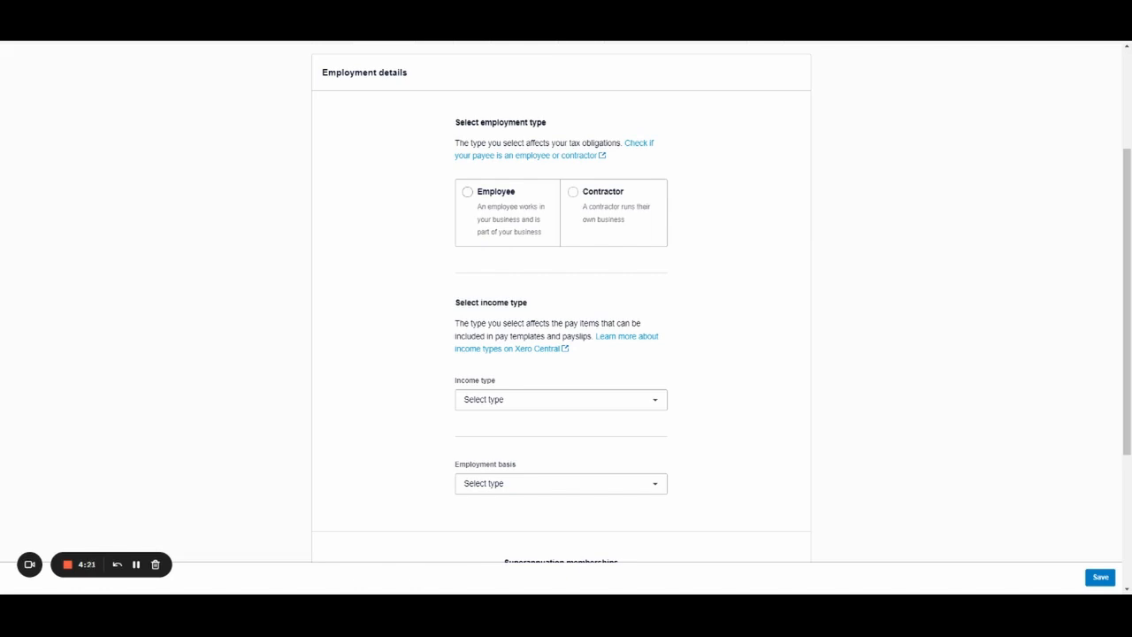
Mark the person as an Employee with income type Salary and wages.
left_click(506, 221)
scroll(644, 243, "down", 2)
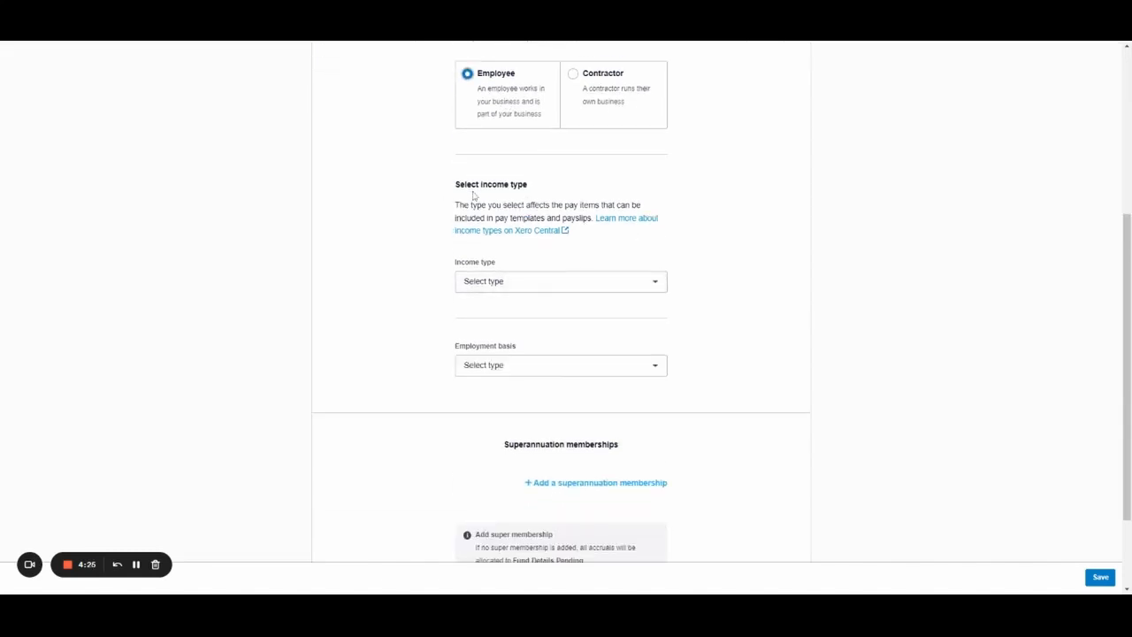
left_click_drag(456, 185, 590, 180)
left_click(807, 214)
left_click(631, 285)
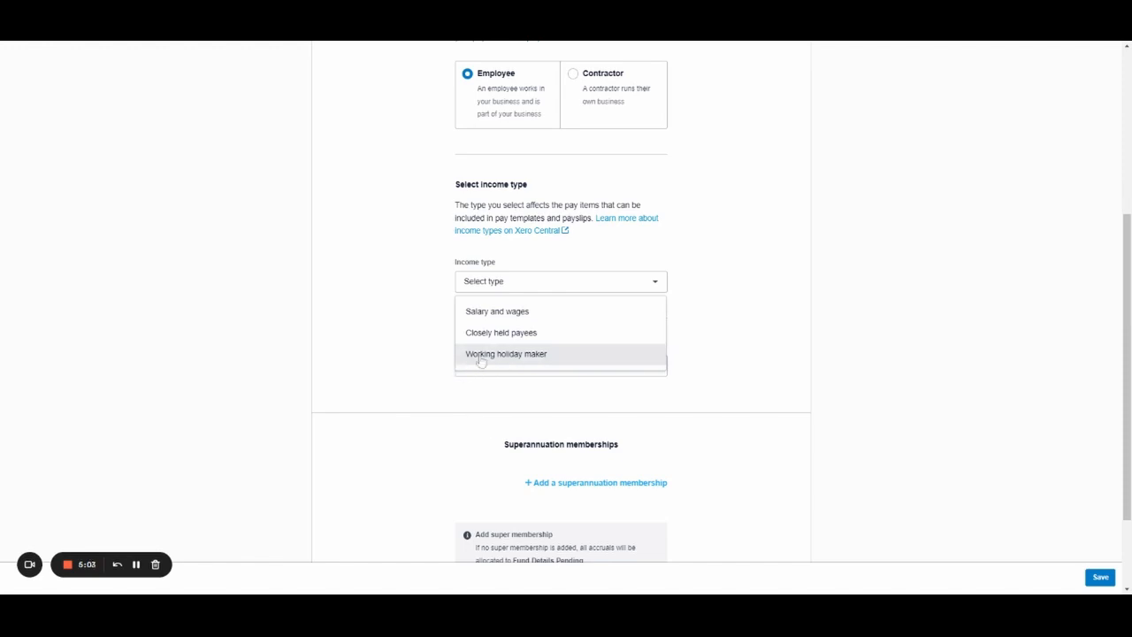
left_click(509, 312)
scroll(669, 285, "down", 1)
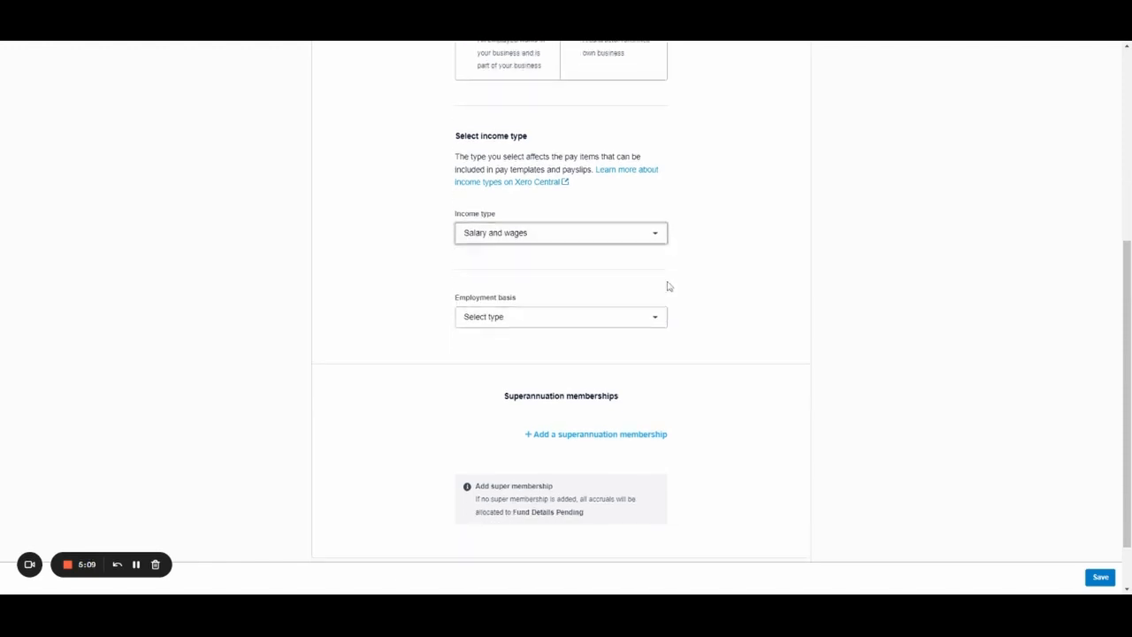
left_click(619, 312)
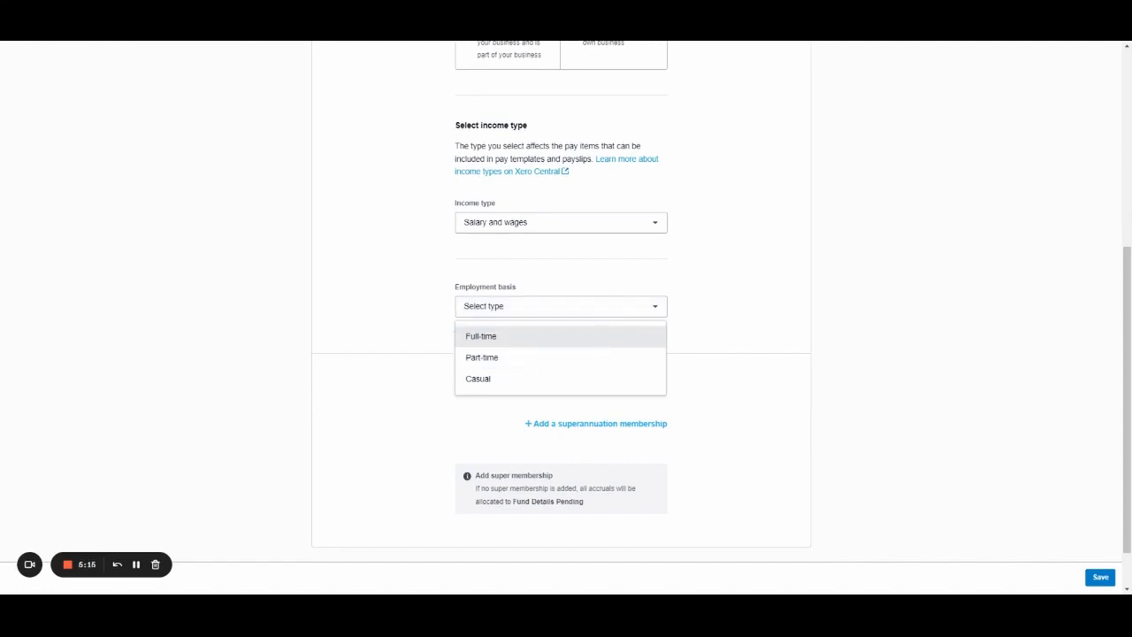
Set employment basis to Full-time and start date to 1 Oct 2022.
left_click(521, 336)
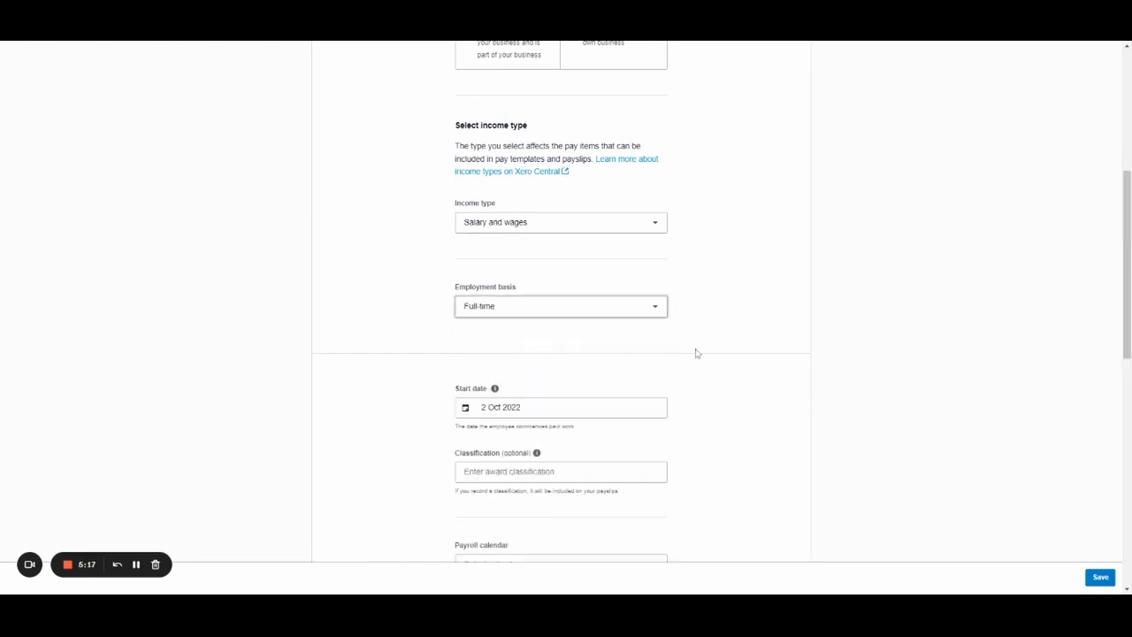
scroll(745, 316, "down", 3)
left_click(566, 171)
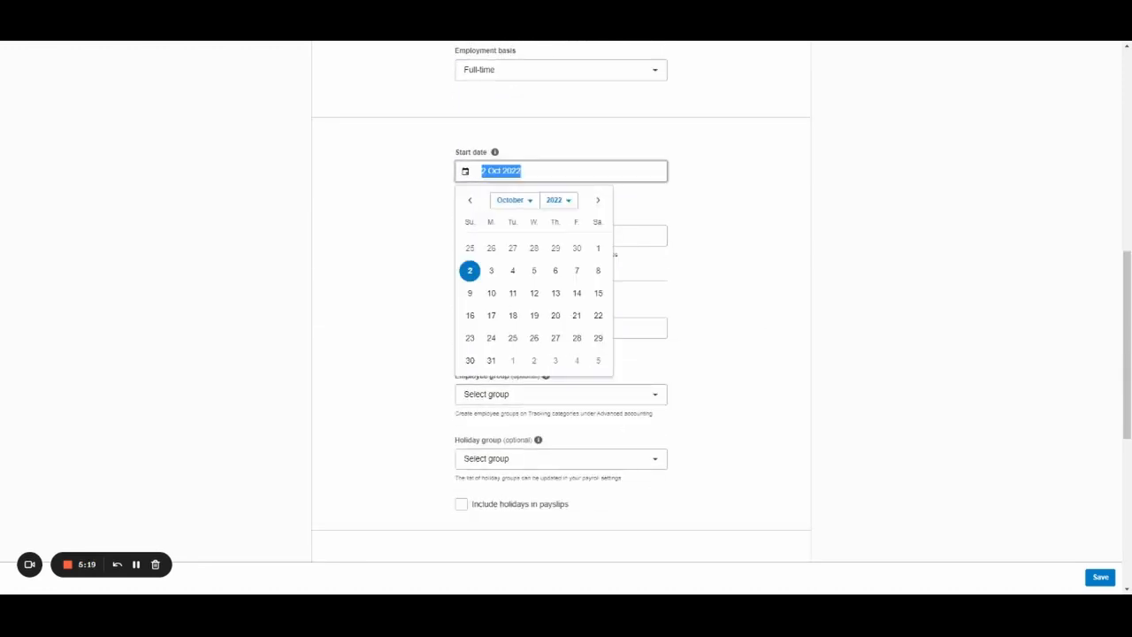
left_click(581, 245)
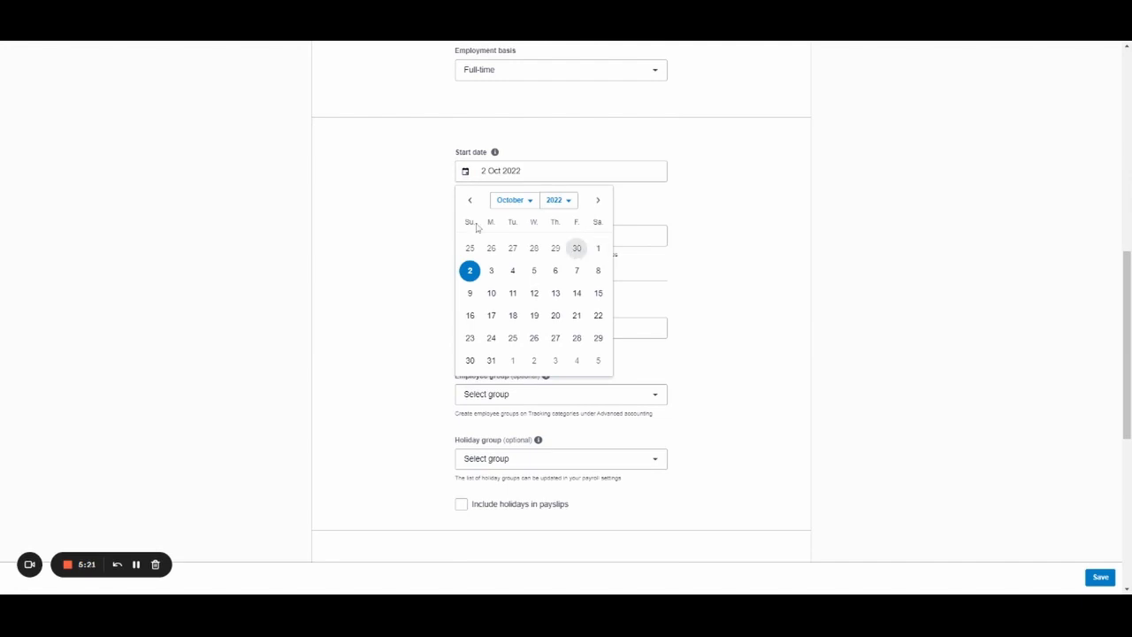
left_click(598, 248)
Enter the classification Clerks Award Level 1 Year 1.
key("Tab")
key("Tab")
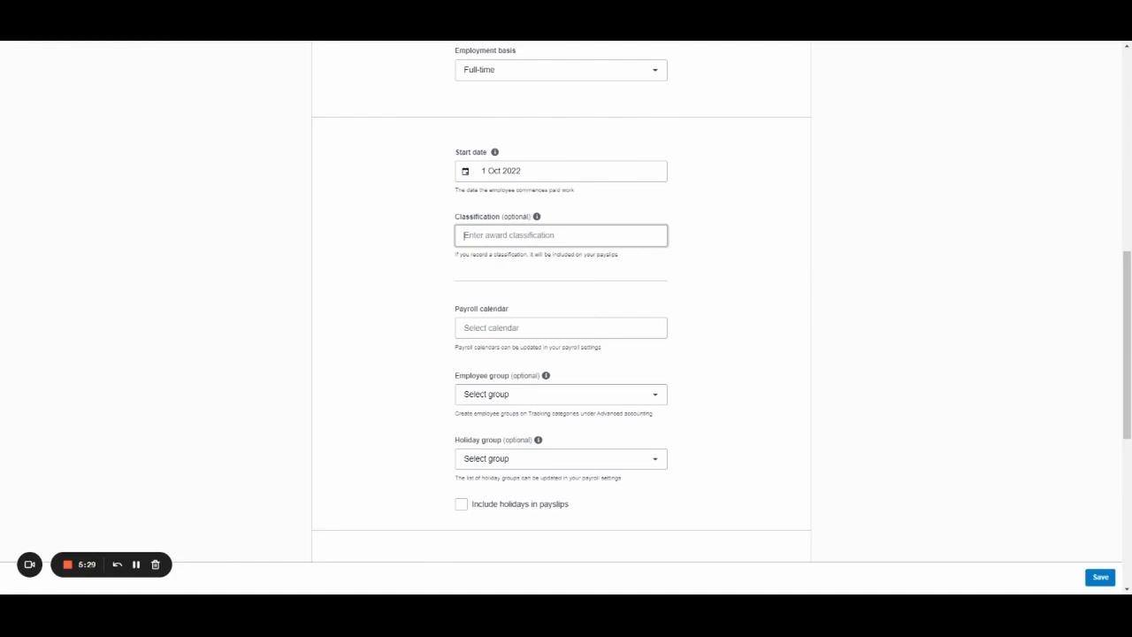
type("Clerks Award")
left_click(579, 232)
type("Level 1 Year 1")
left_click(597, 282)
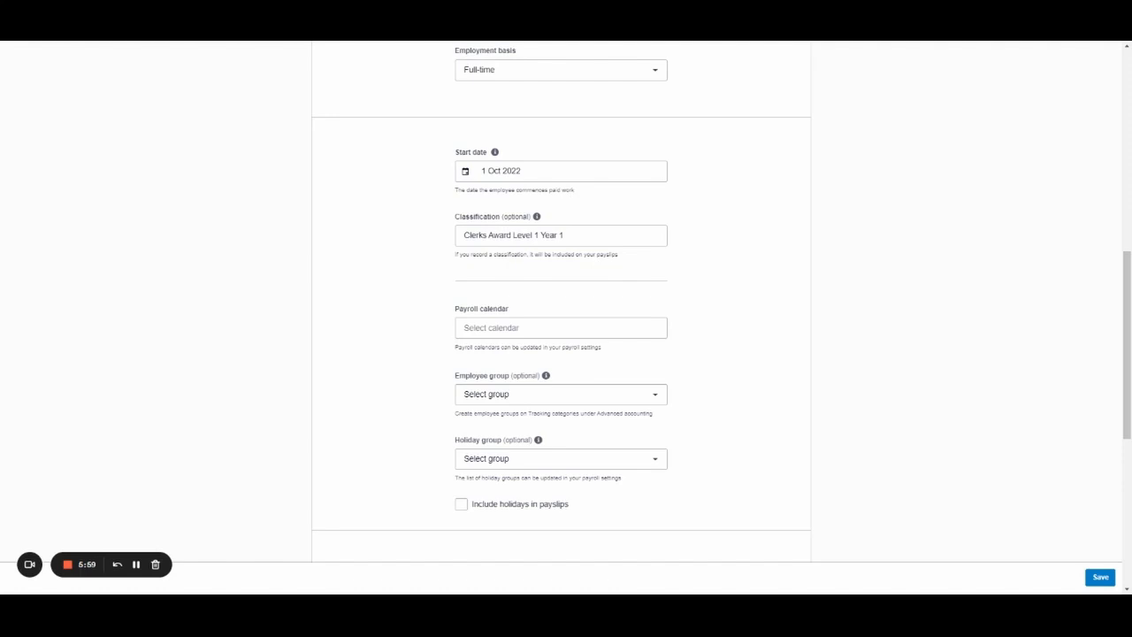
scroll(591, 209, "down", 2)
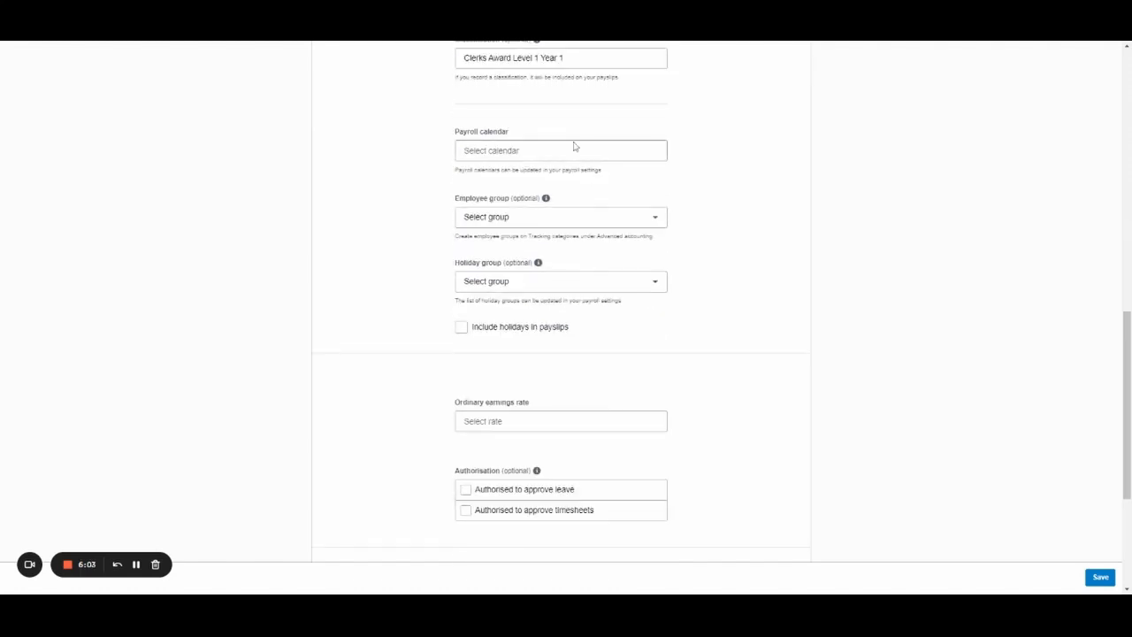
Assign the Monthly - Salaried payroll calendar, leaving employee and holiday groups unset.
scroll(584, 152, "up", 2)
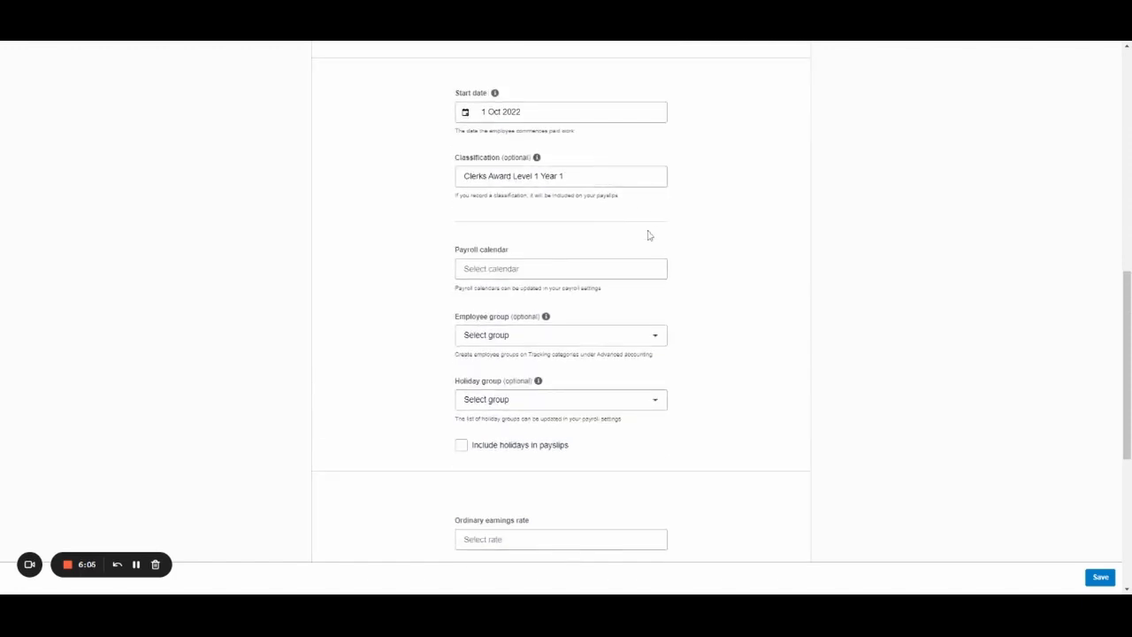
left_click(619, 269)
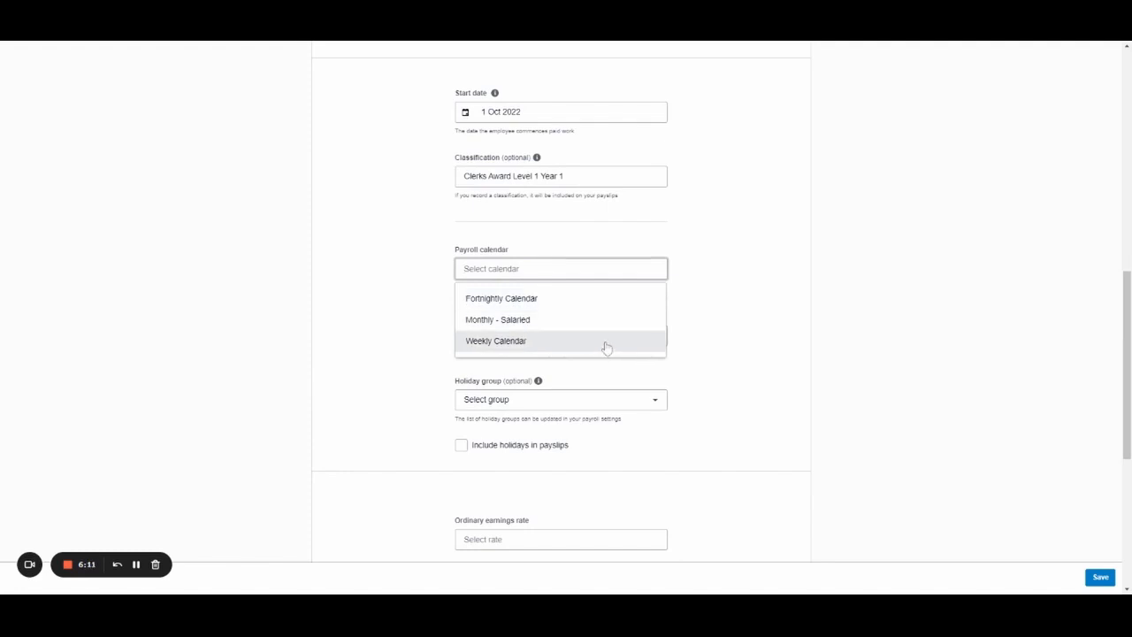
left_click(550, 323)
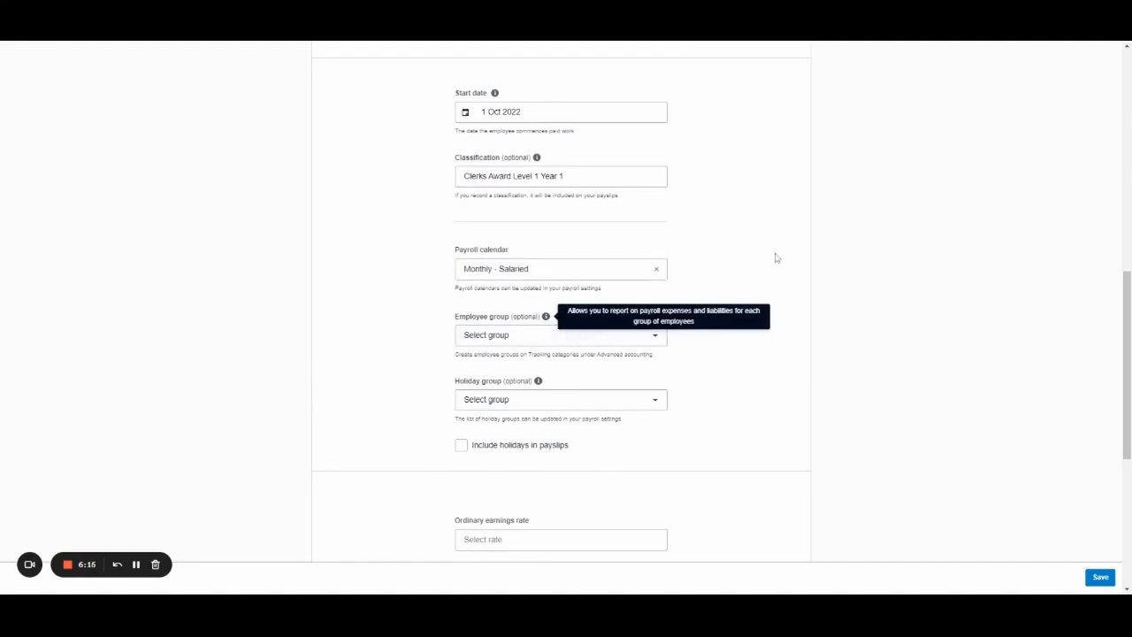
scroll(589, 345, "down", 1)
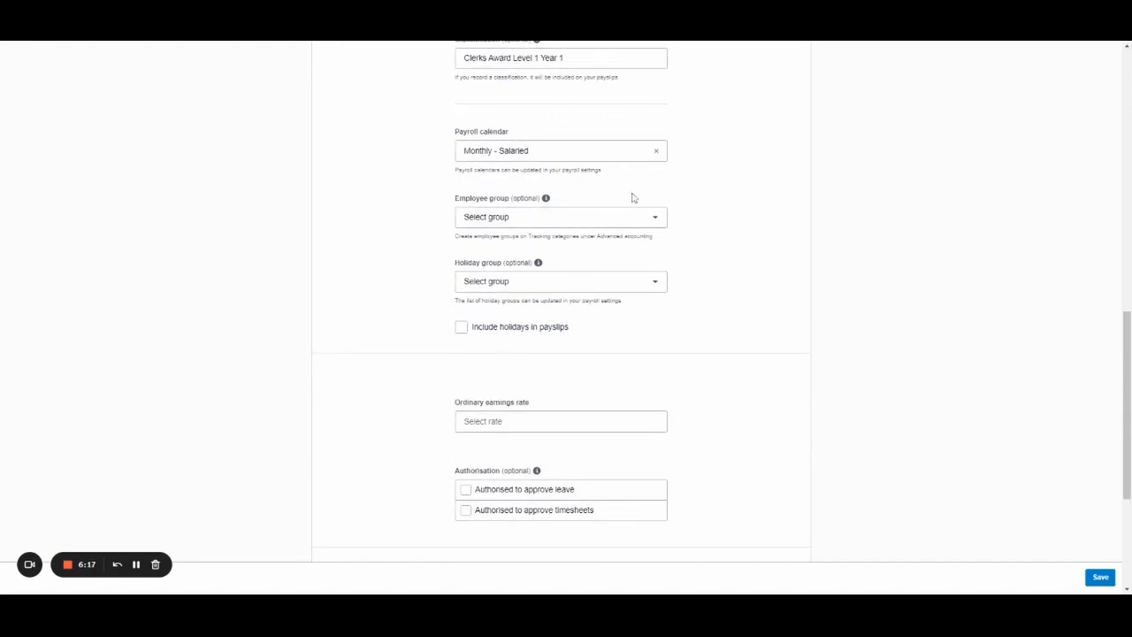
left_click(634, 216)
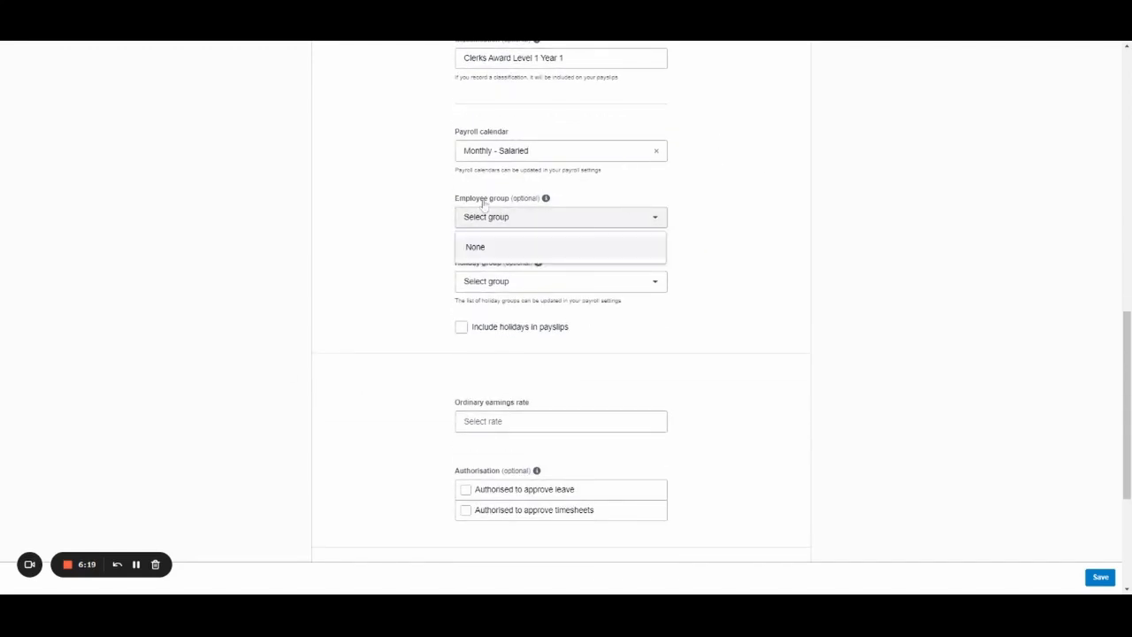
left_click(693, 205)
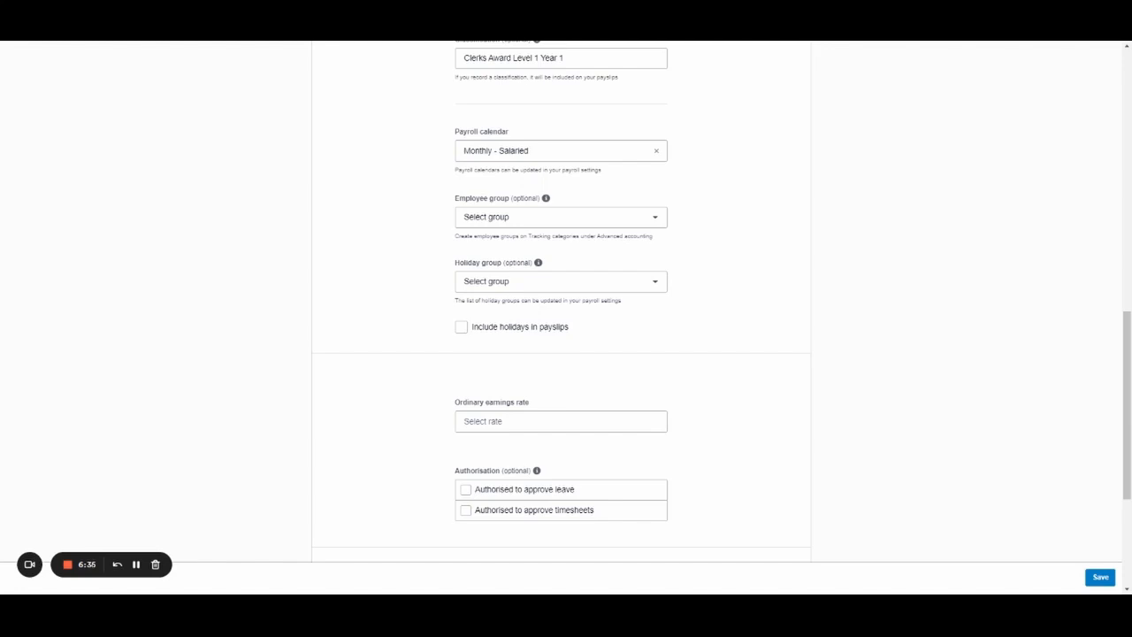
left_click(655, 283)
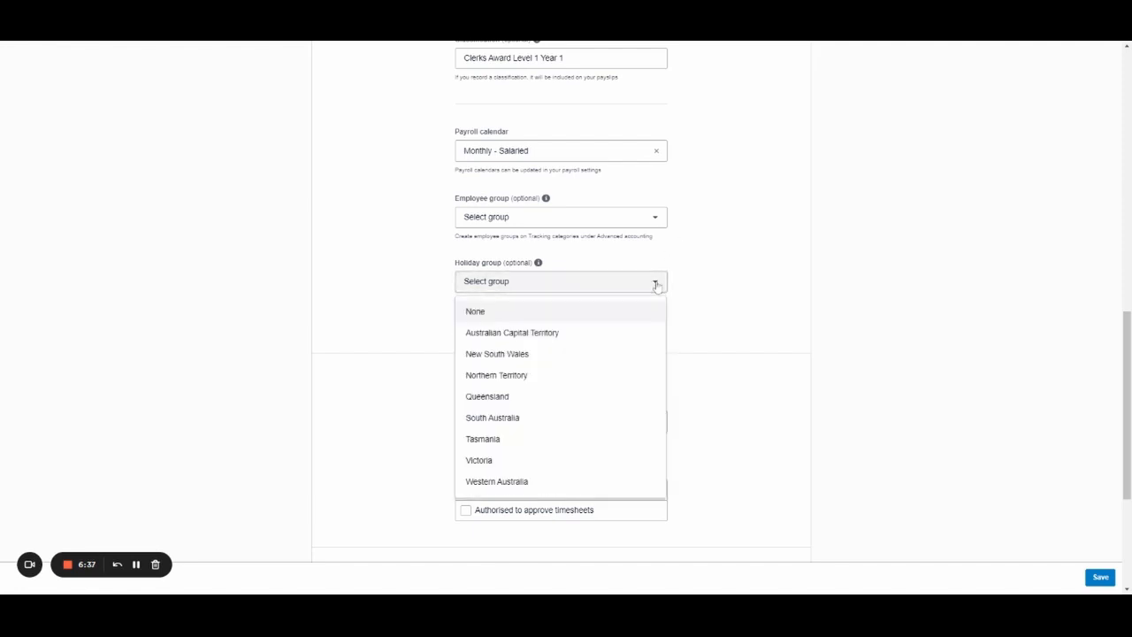
left_click(720, 399)
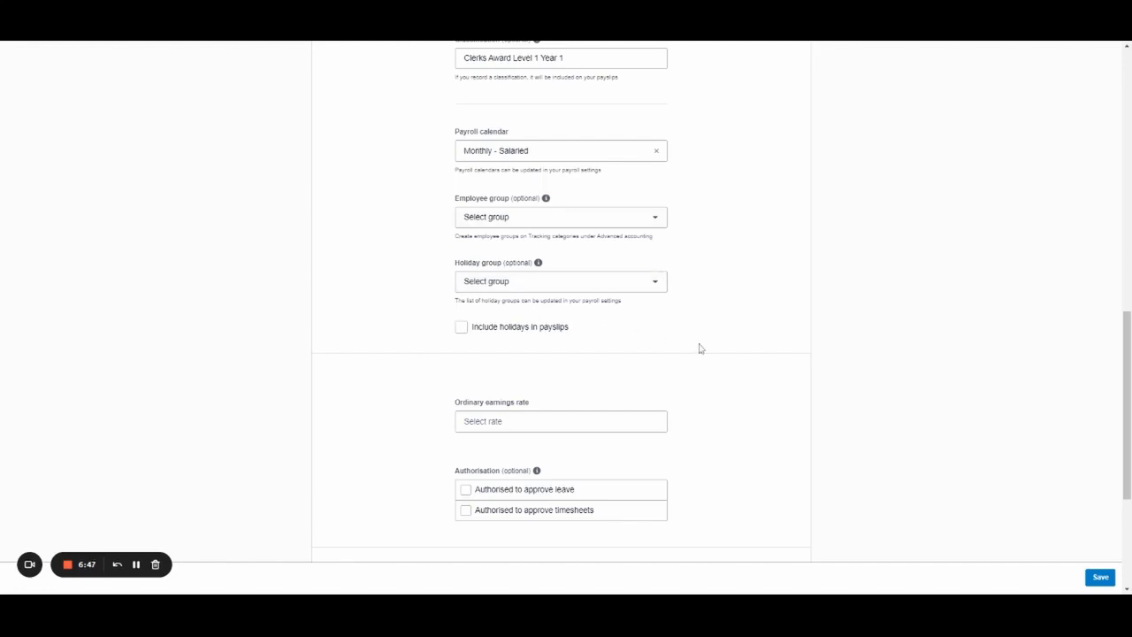
scroll(667, 336, "down", 2)
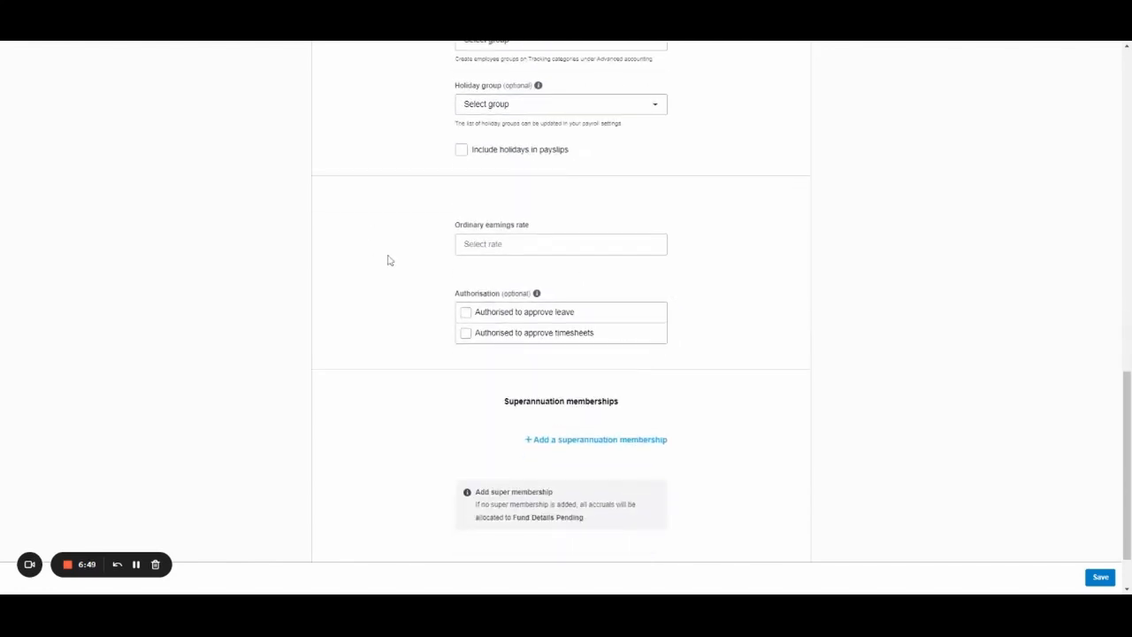
Use Ordinary Hours as the earnings rate and authorise approving leave and timesheets.
left_click(561, 244)
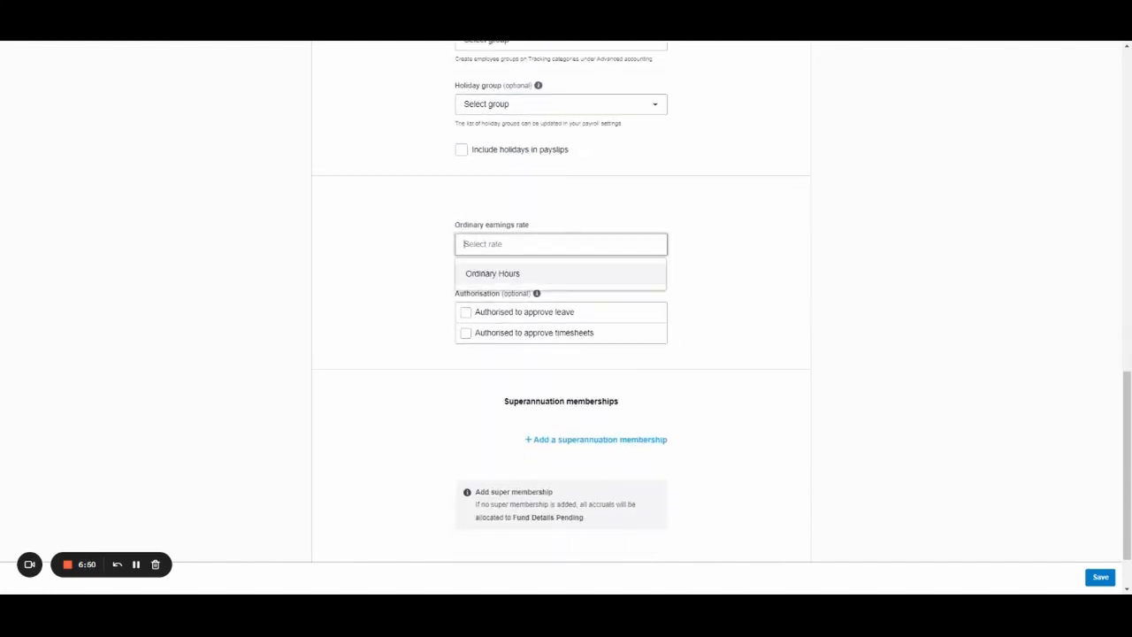
left_click(530, 278)
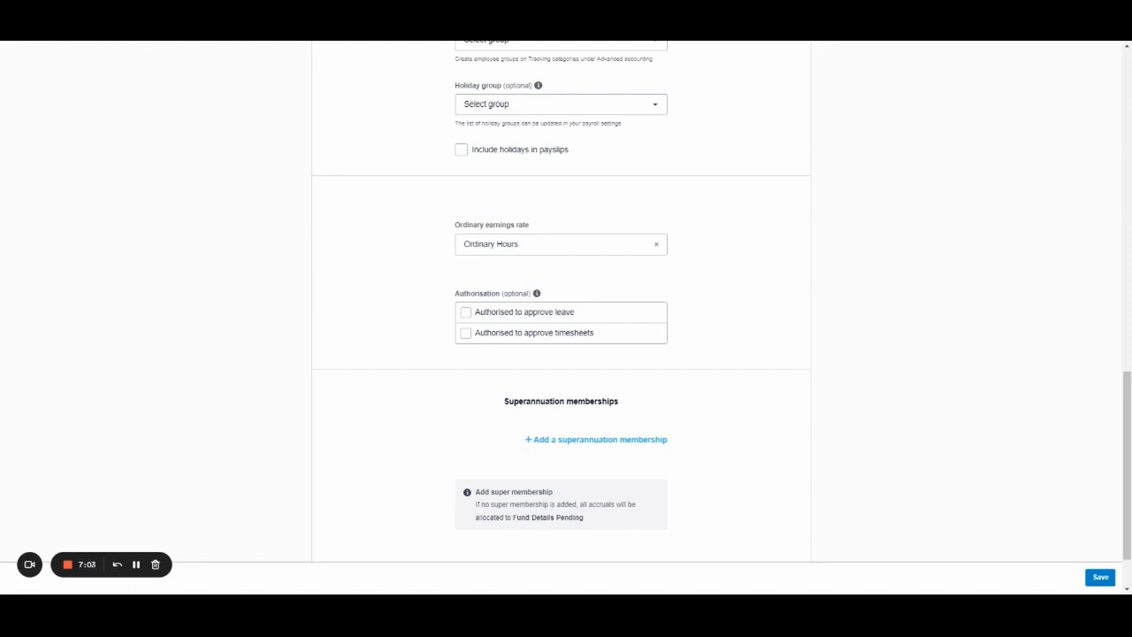
scroll(593, 247, "down", 2)
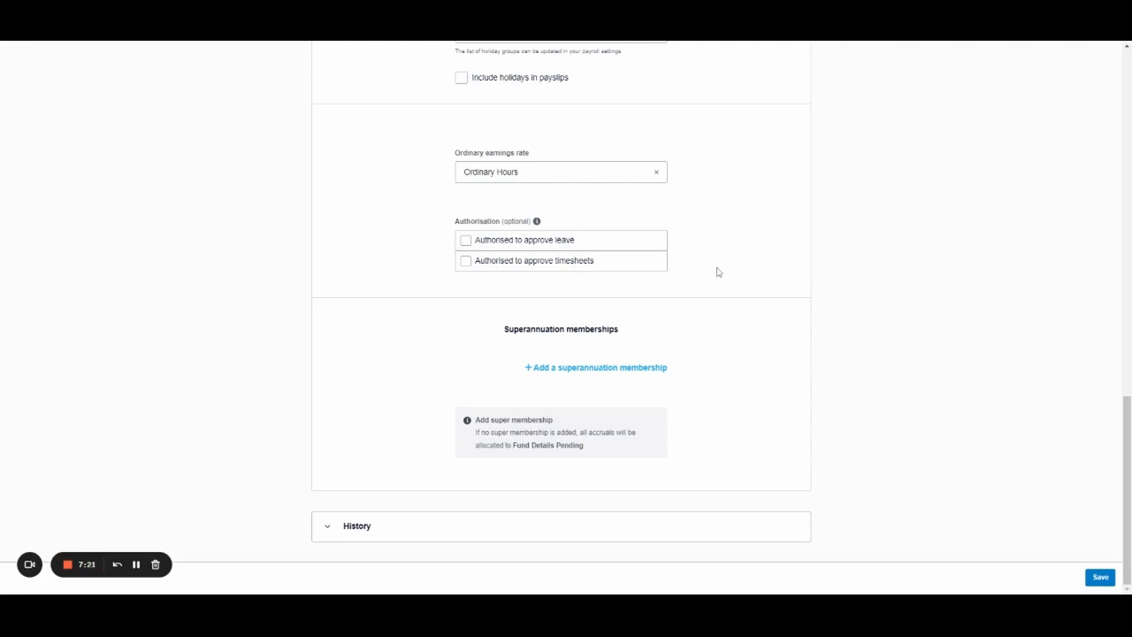
left_click(522, 239)
left_click(522, 264)
Add an AustralianSuper super membership with the employee's member number.
left_click(622, 368)
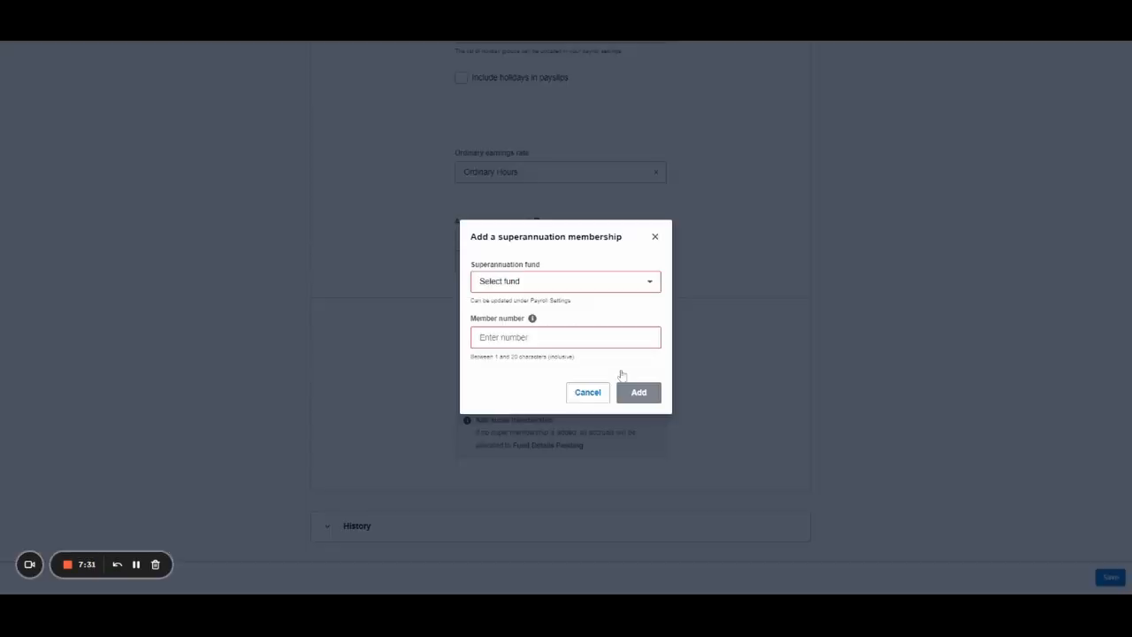
left_click(625, 288)
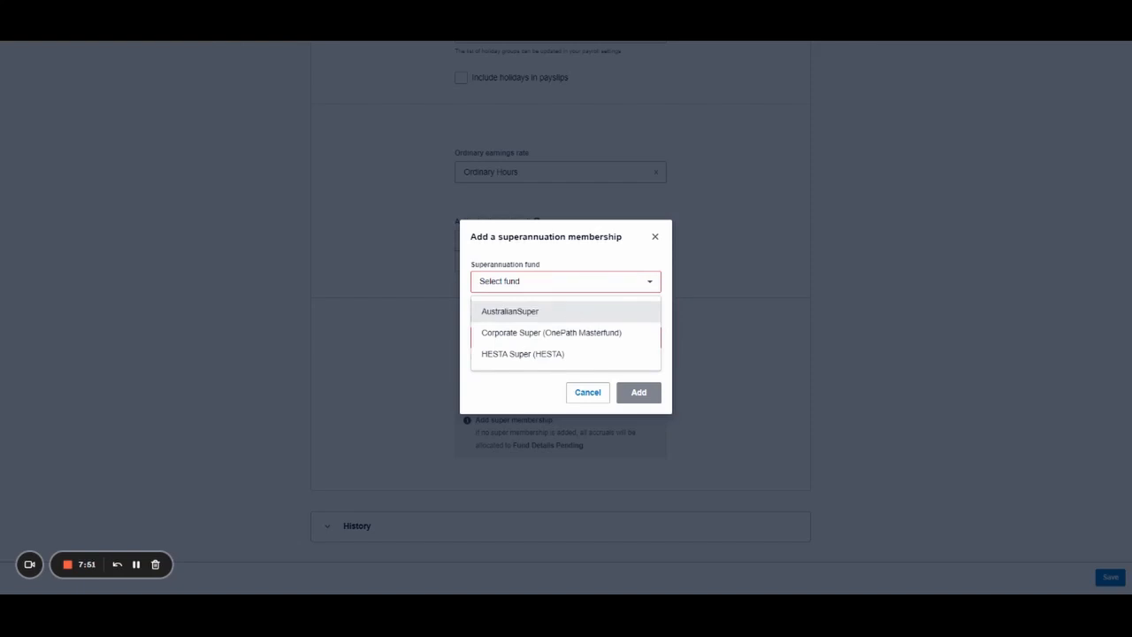
left_click(549, 312)
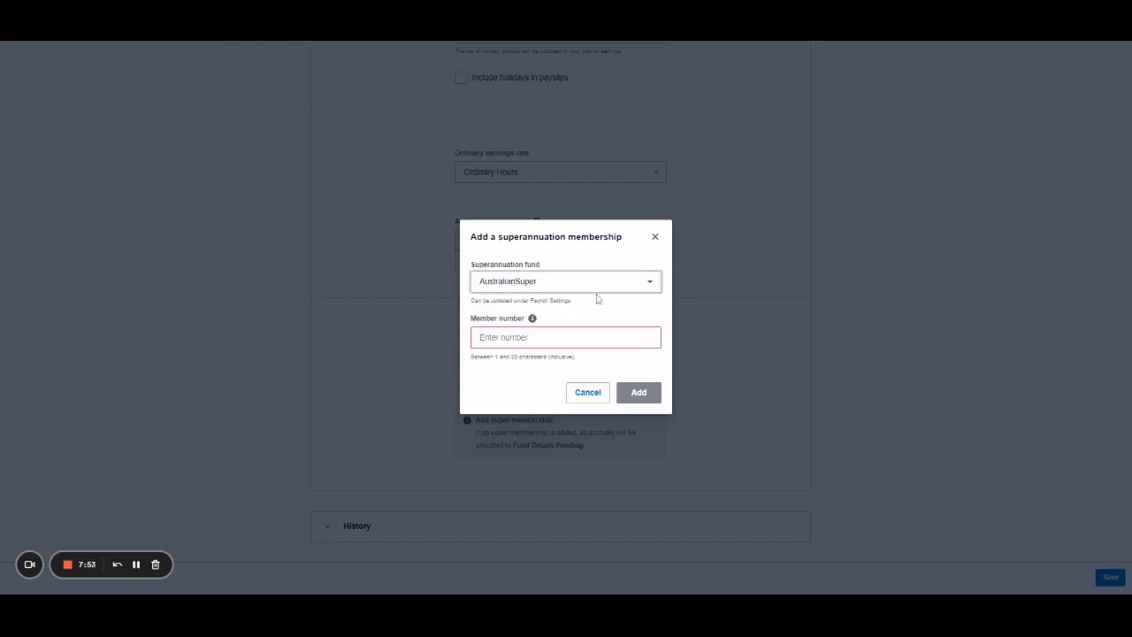
left_click(570, 337)
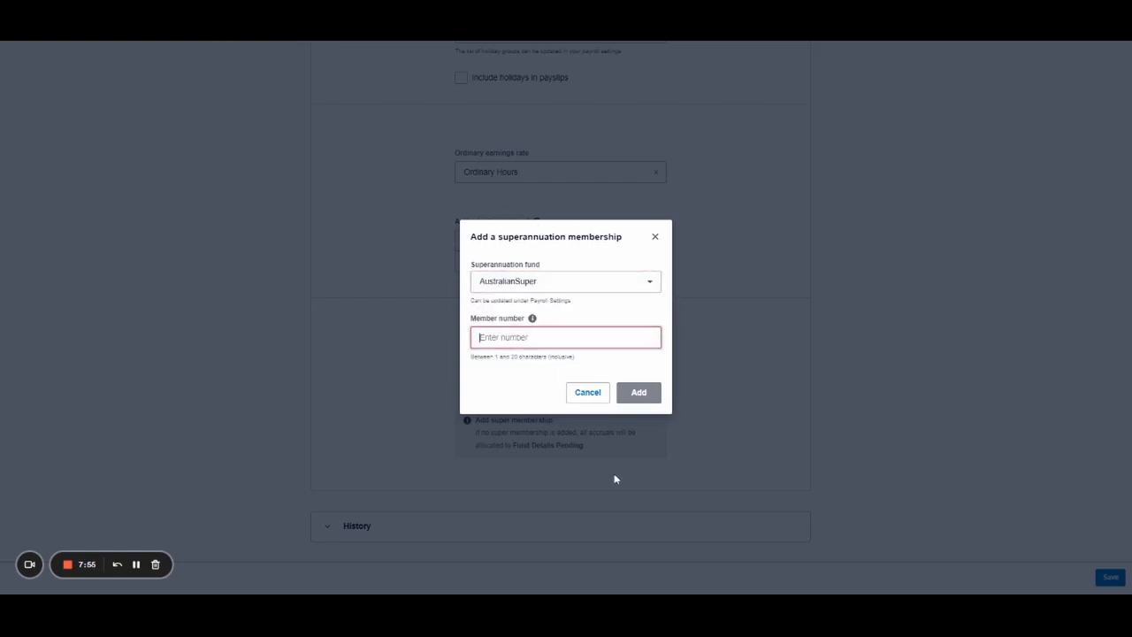
type("1234")
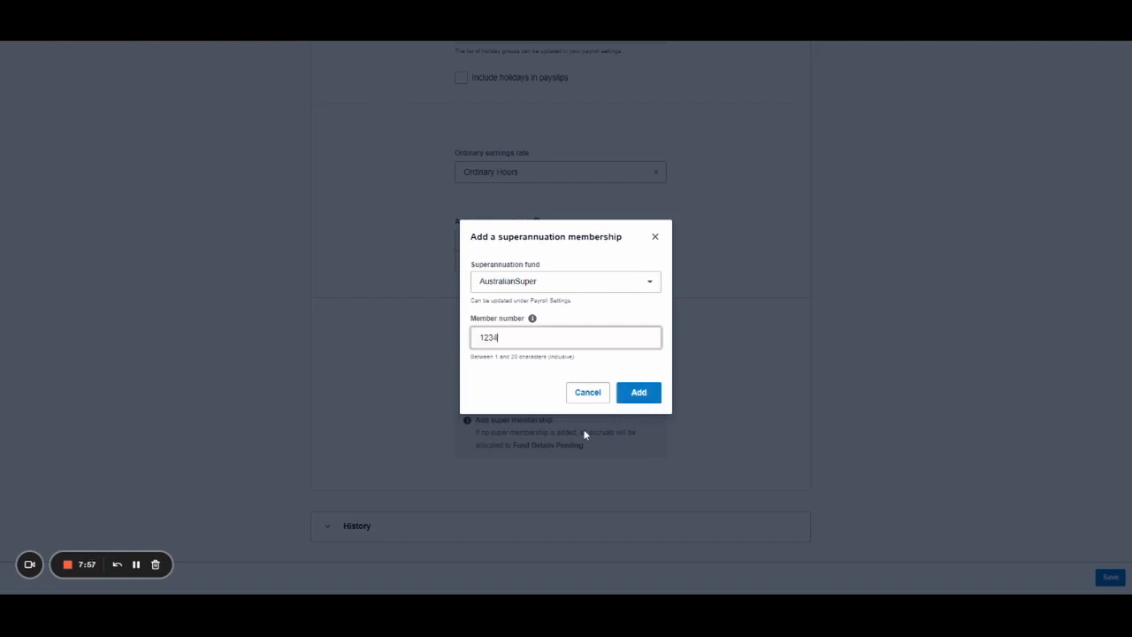
type("5678")
left_click(654, 392)
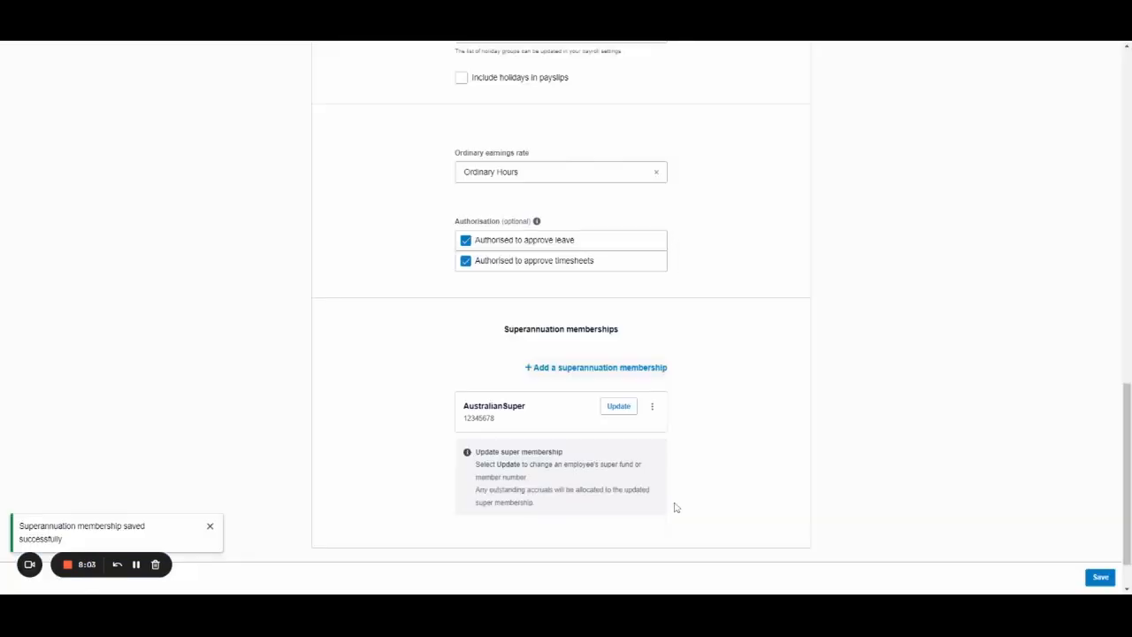
scroll(688, 505, "down", 1)
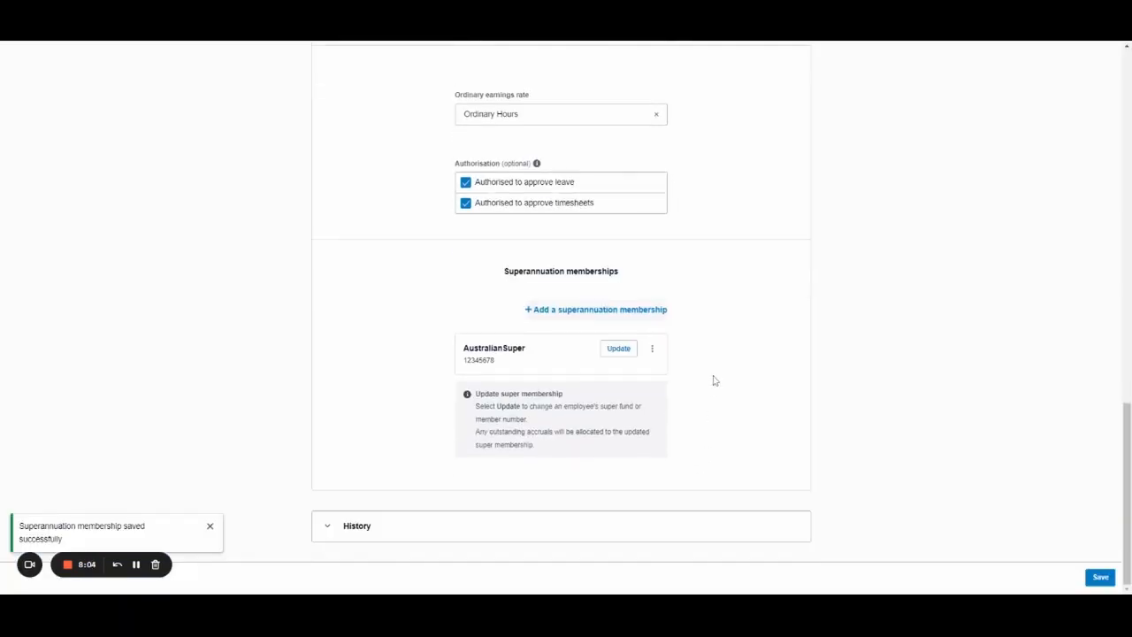
Save the employment details and return to the top of the employee record.
left_click(1102, 584)
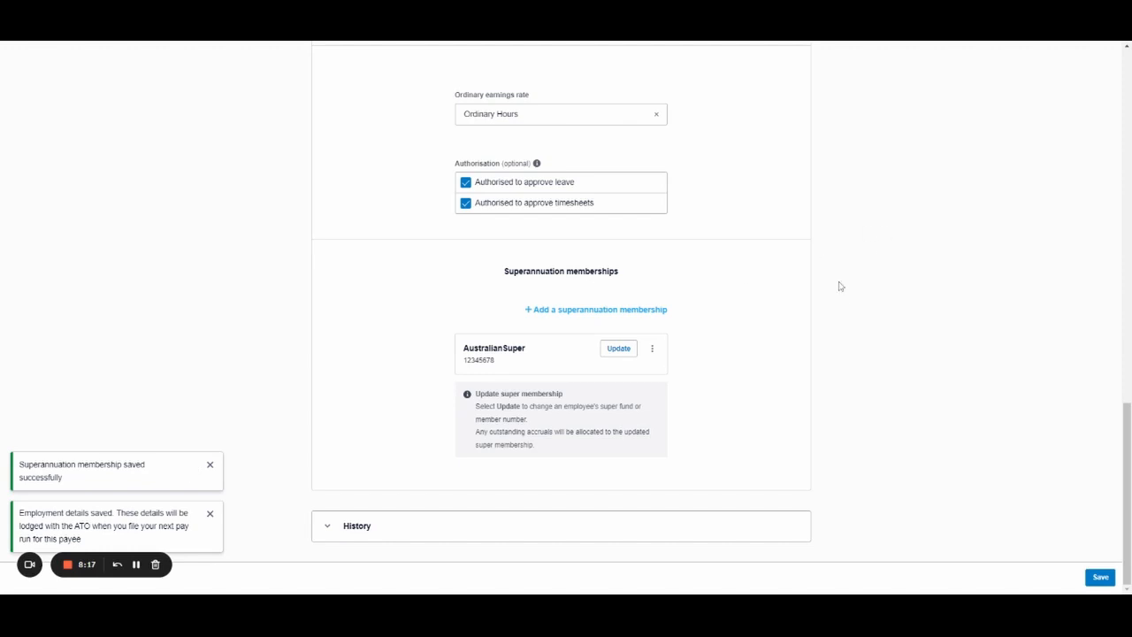
scroll(856, 322, "up", 6)
scroll(856, 322, "up", 8)
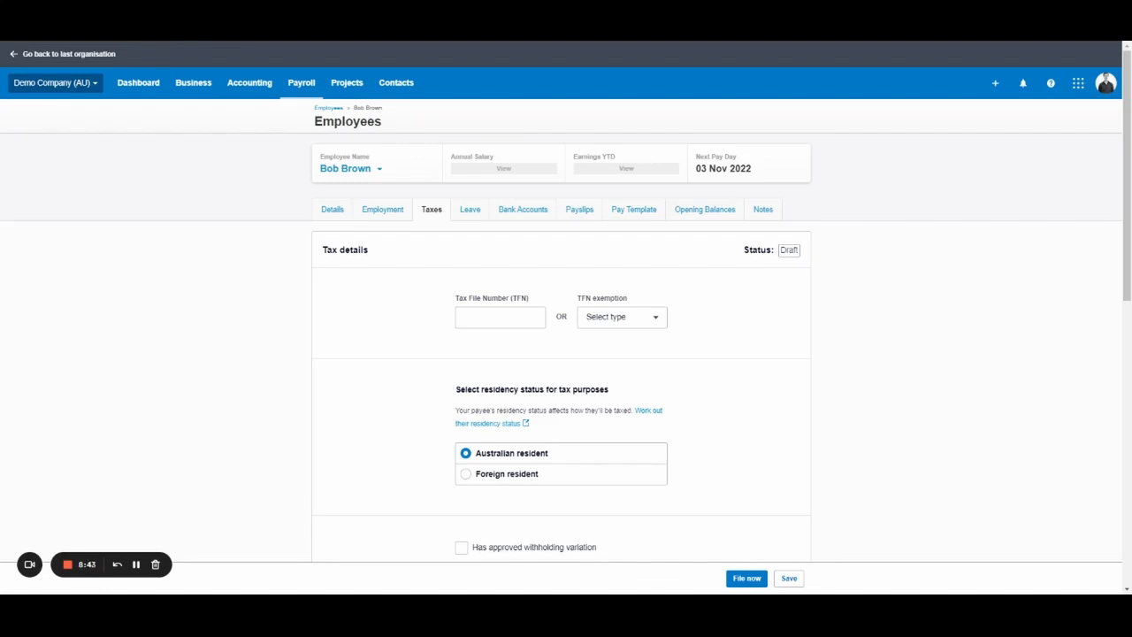
Enter a trial tax file number, then clear the TFN field back to blank.
scroll(506, 268, "down", 2)
left_click(522, 200)
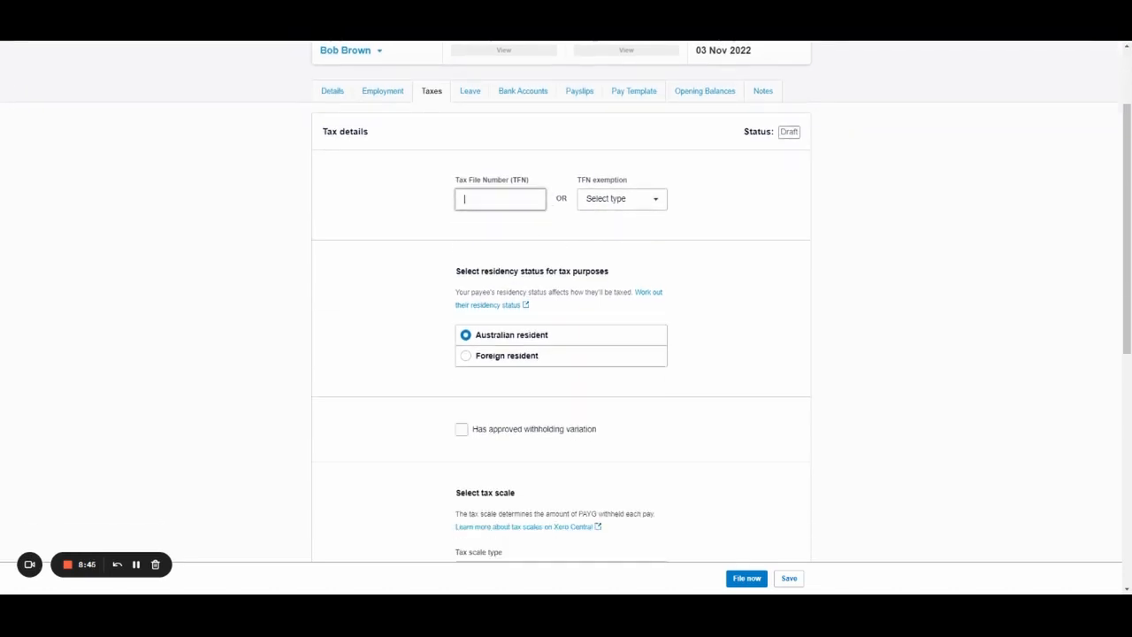
type("123456789")
left_click(502, 199)
key("BackSpace")
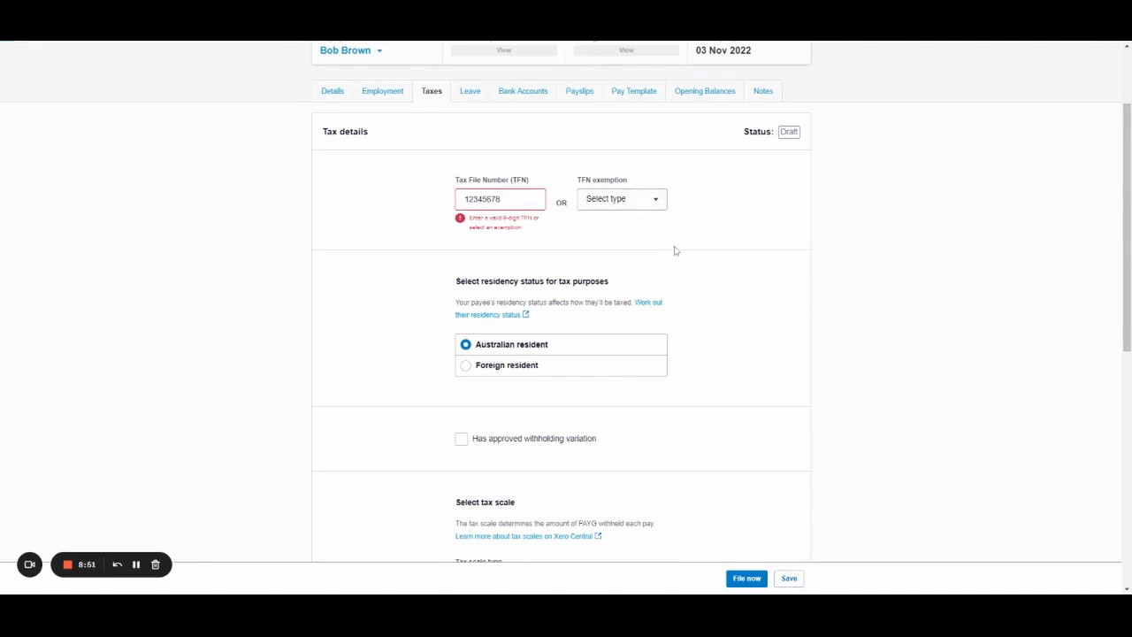
left_click(470, 199)
key("ctrl+a")
type("111111")
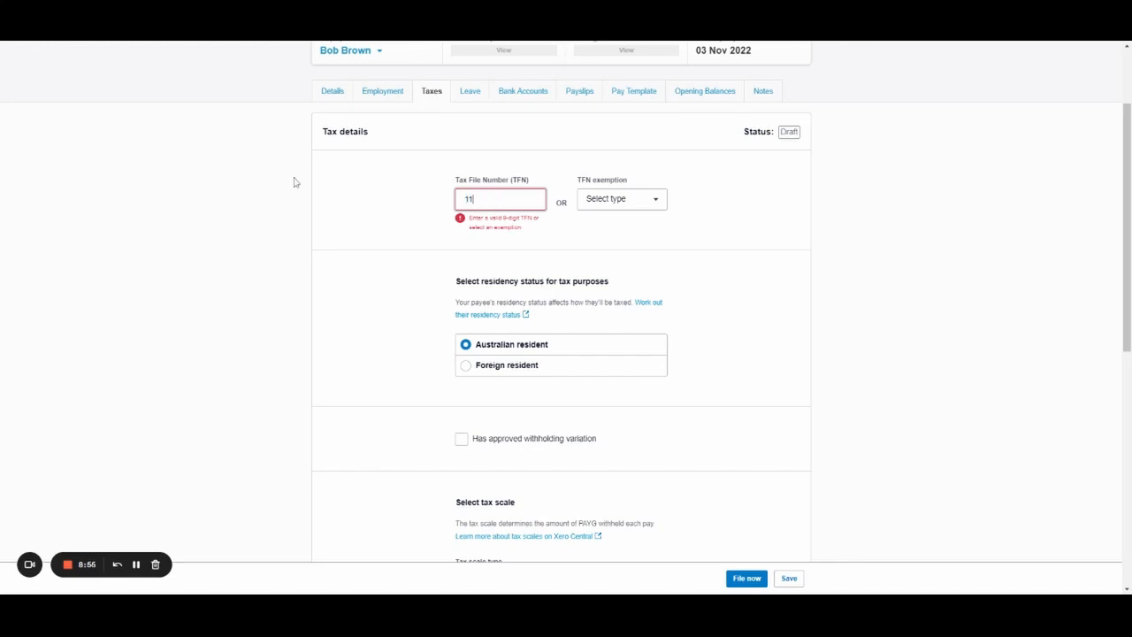
type("111")
left_click(350, 227)
left_click(530, 200)
key("ctrl+a")
key("BackSpace")
Set the TFN exemption to Awaiting TFN.
left_click(647, 205)
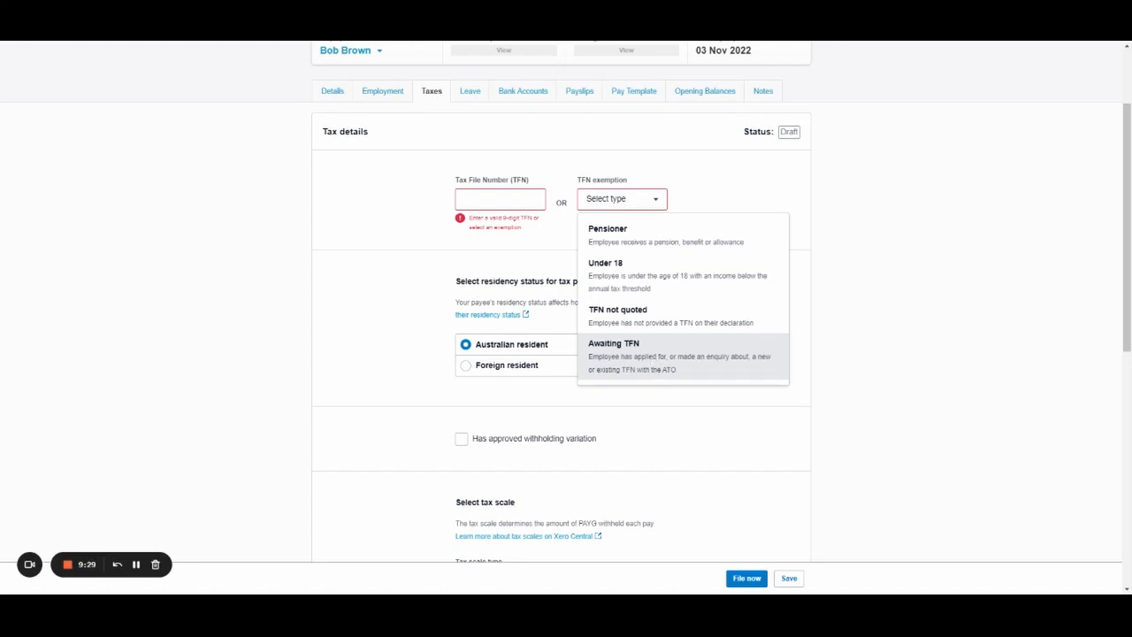
left_click(652, 372)
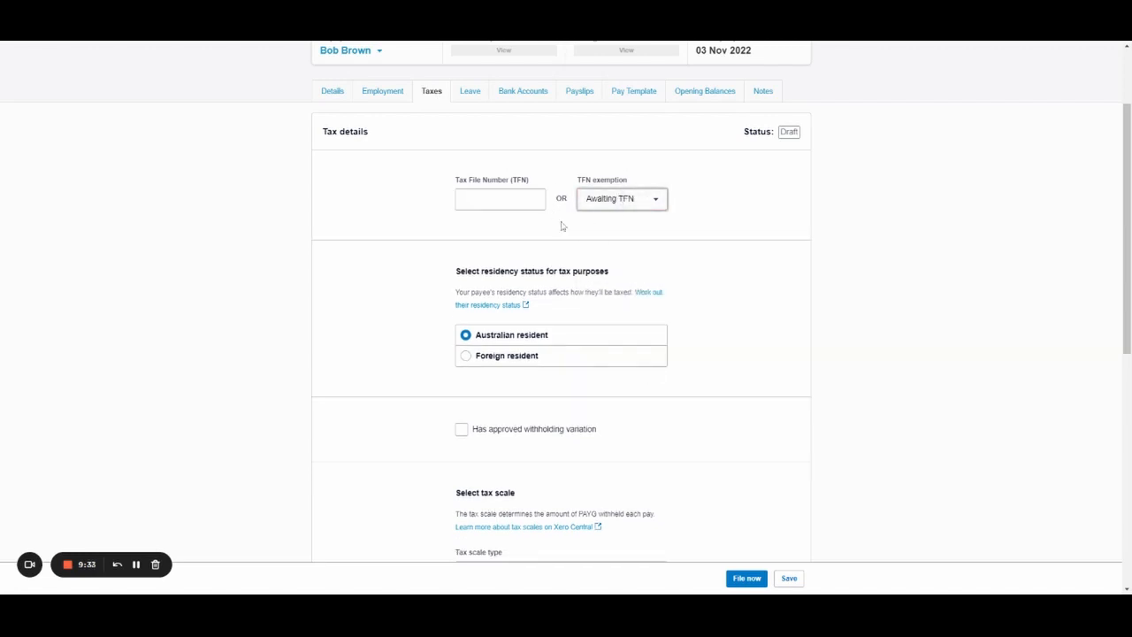
left_click(630, 255)
left_click(529, 201)
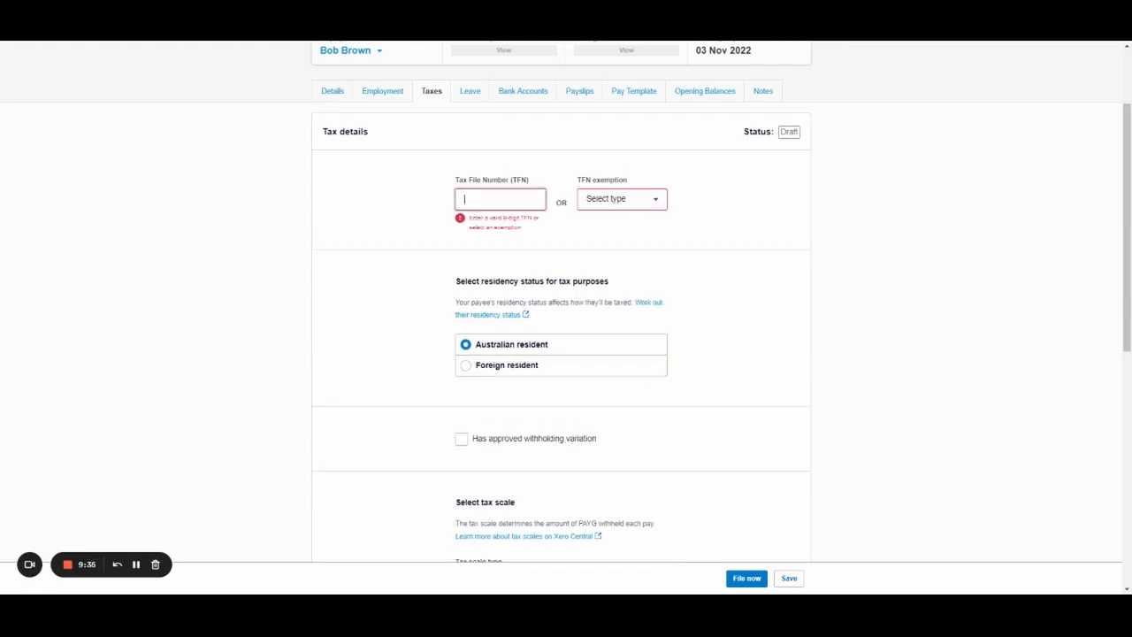
left_click(580, 242)
left_click(611, 202)
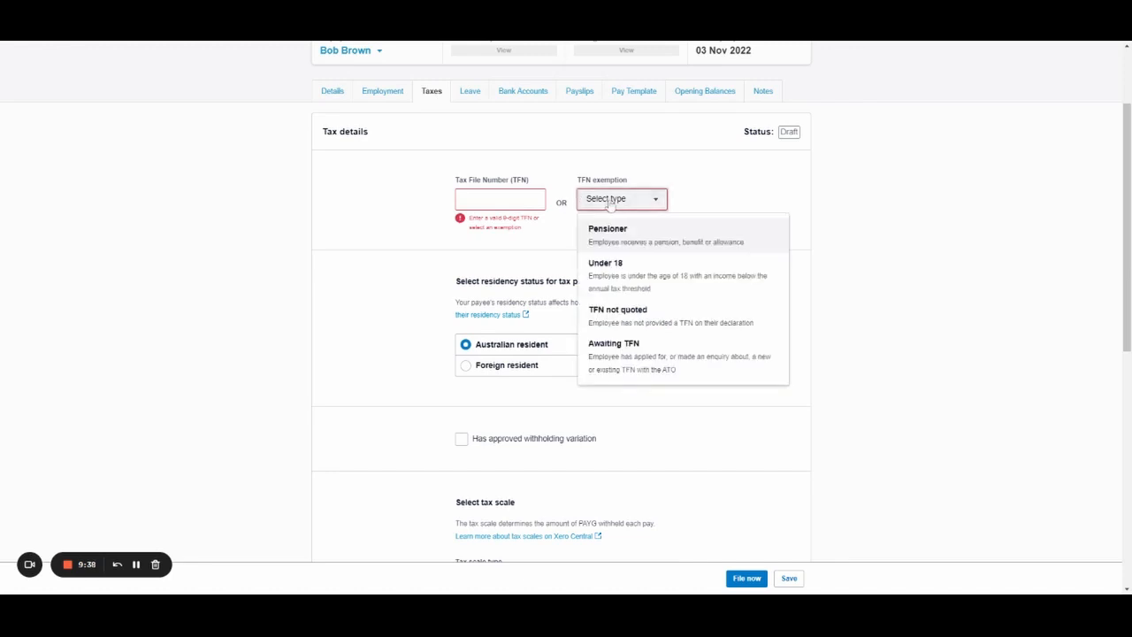
left_click(663, 350)
Review the residency status section showing Australian resident.
scroll(685, 256, "down", 2)
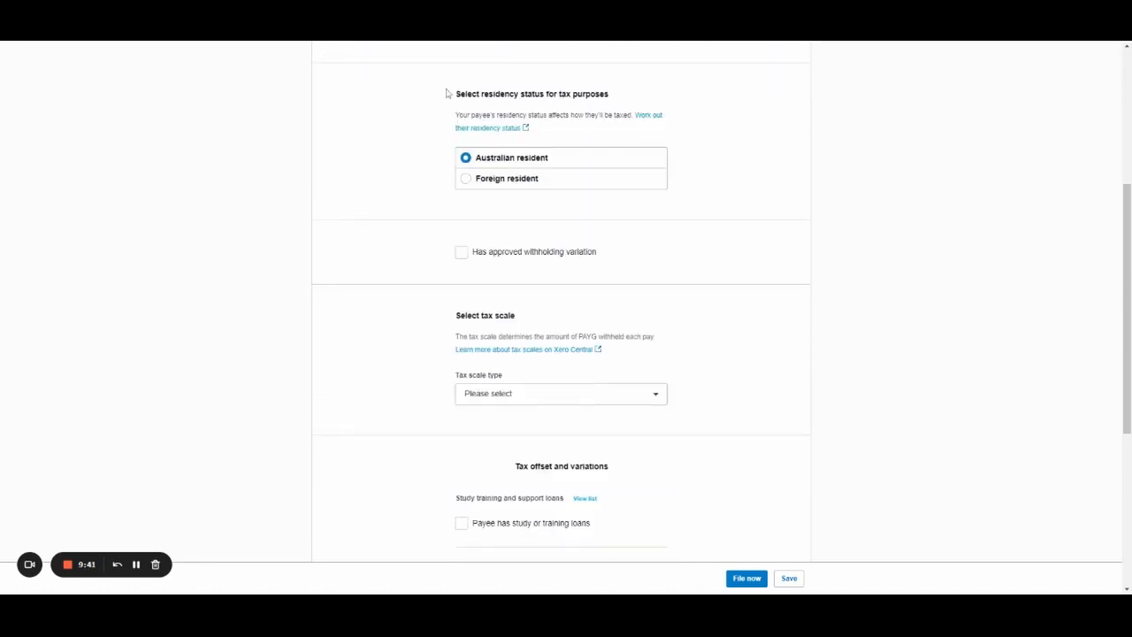
left_click_drag(453, 95, 667, 101)
left_click(719, 175)
scroll(645, 182, "down", 2)
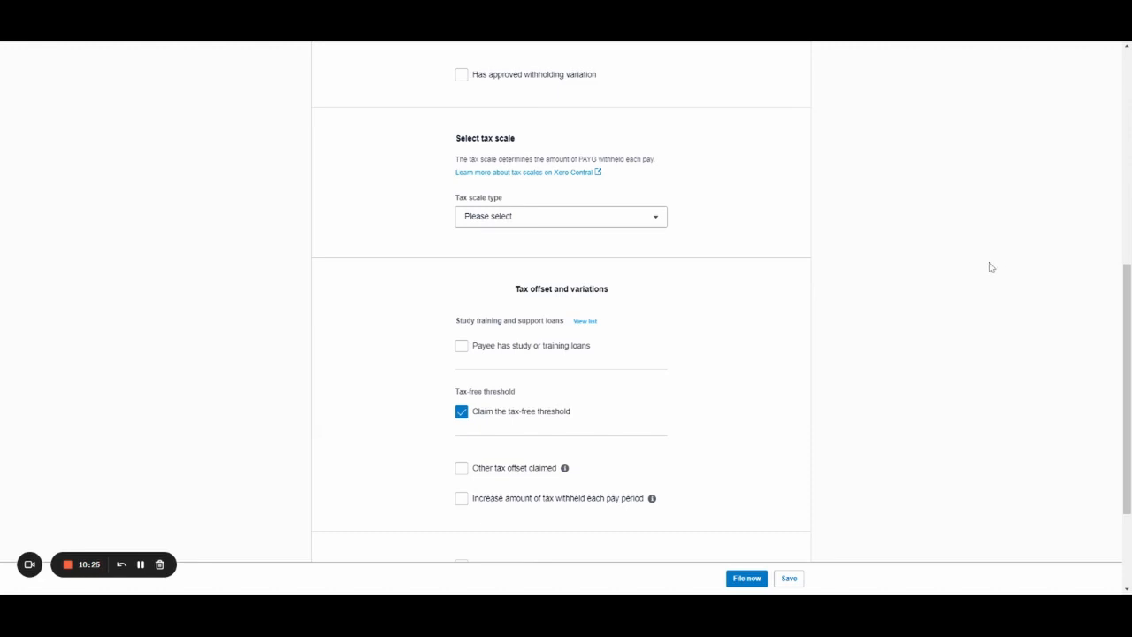
scroll(612, 195, "up", 1)
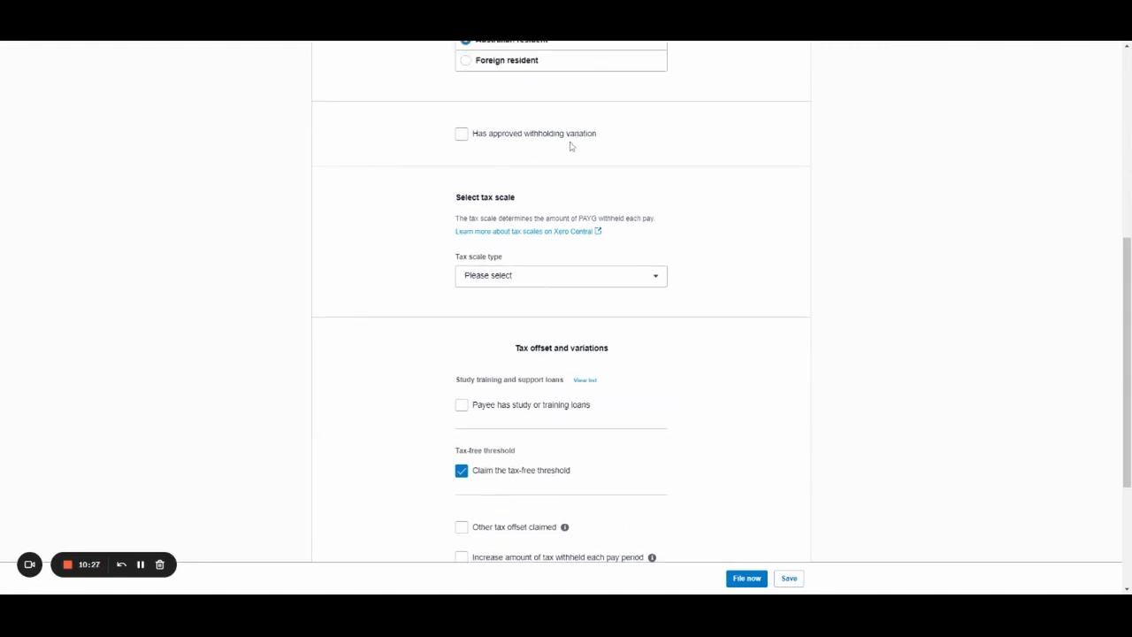
Leave the withholding variation off and choose the Regular tax scale type.
left_click(461, 135)
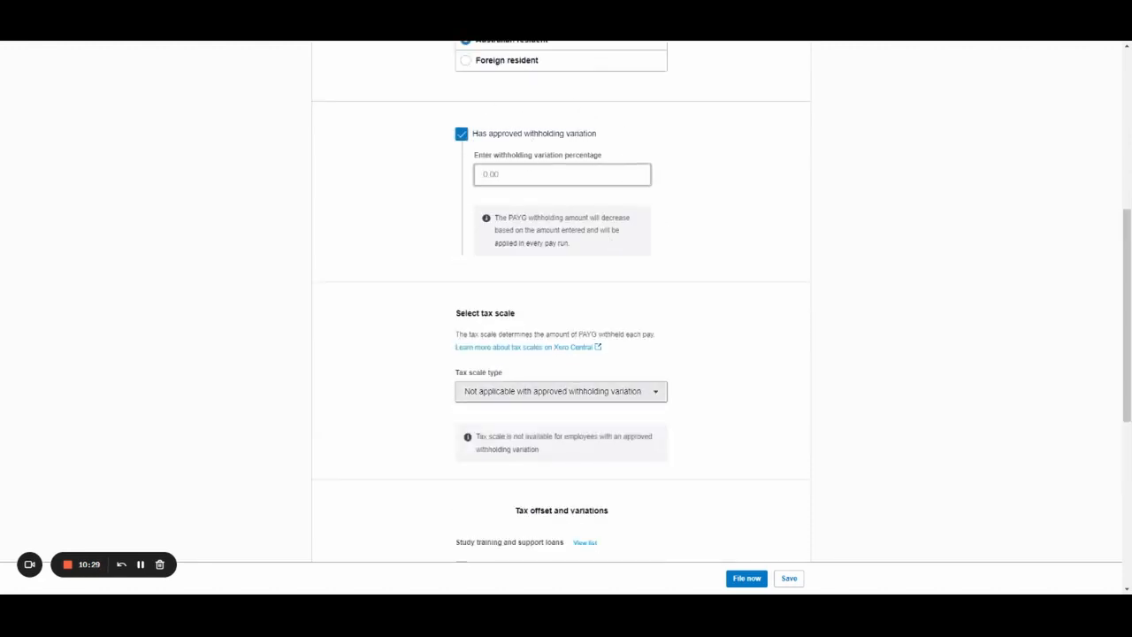
left_click(559, 136)
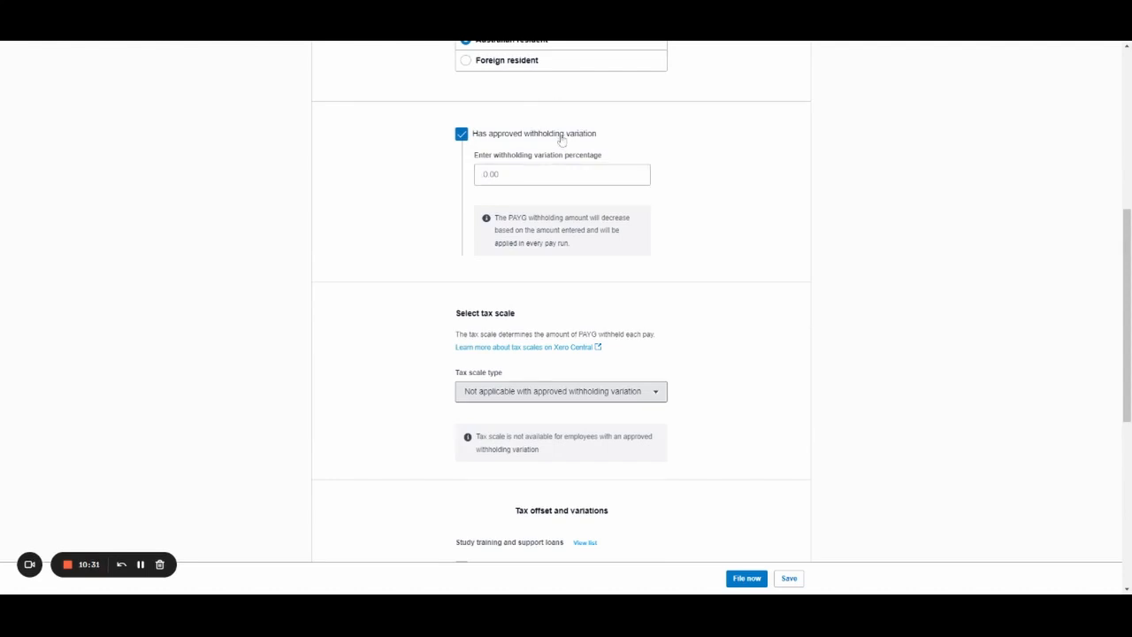
scroll(543, 164, "down", 2)
left_click_drag(447, 84, 516, 80)
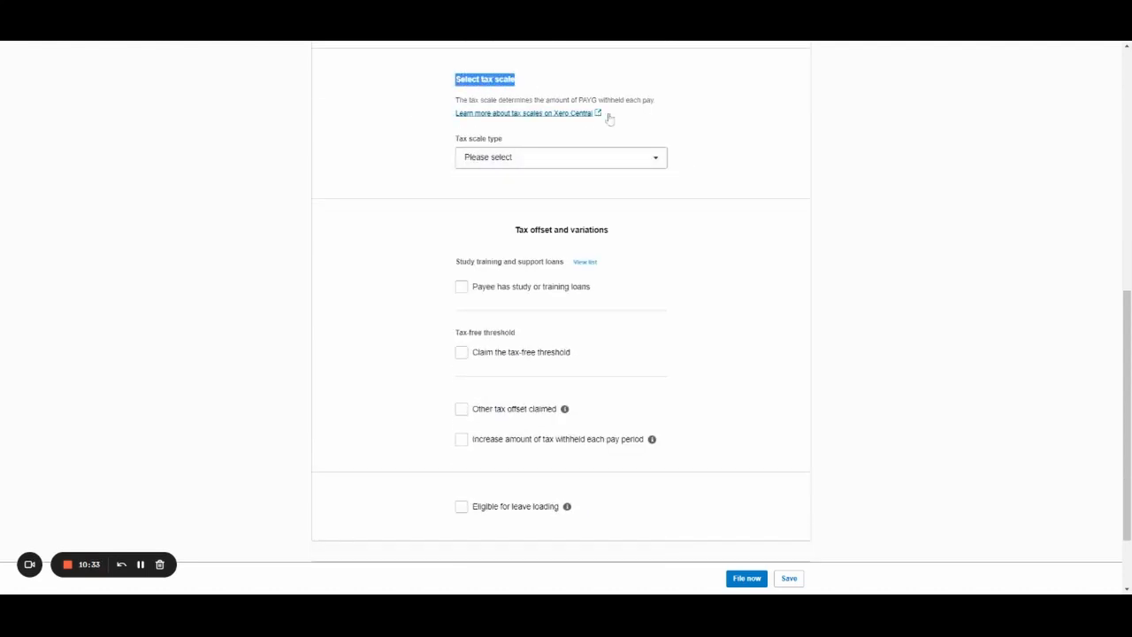
left_click(659, 121)
left_click(665, 157)
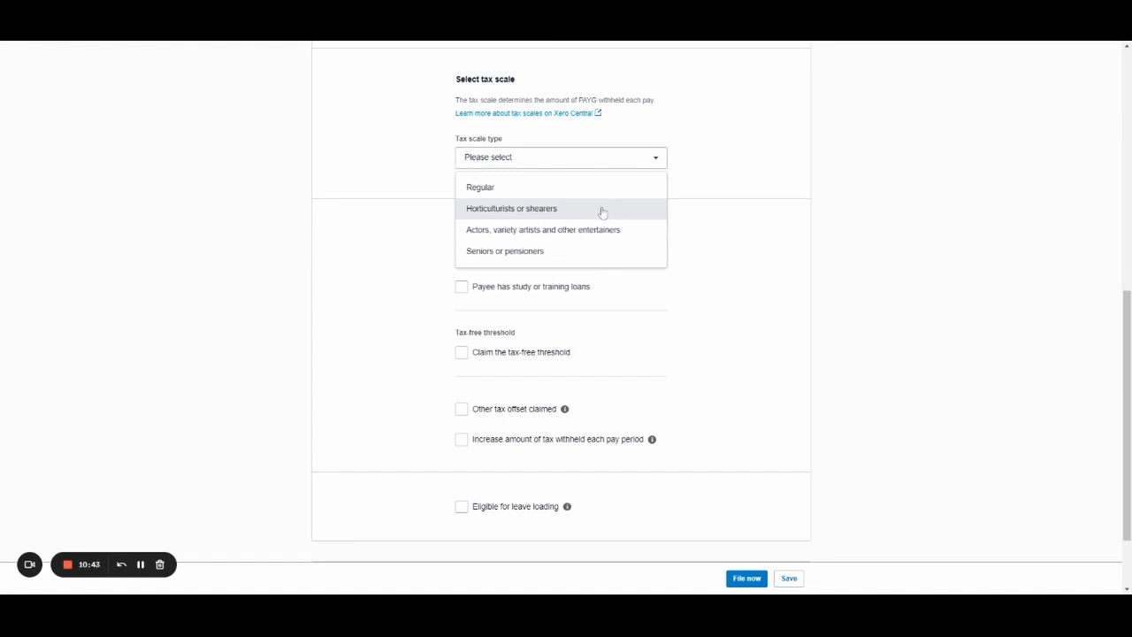
left_click(476, 189)
Tick 'Payee has study or training loans' under Tax offset and variations.
scroll(749, 225, "down", 1)
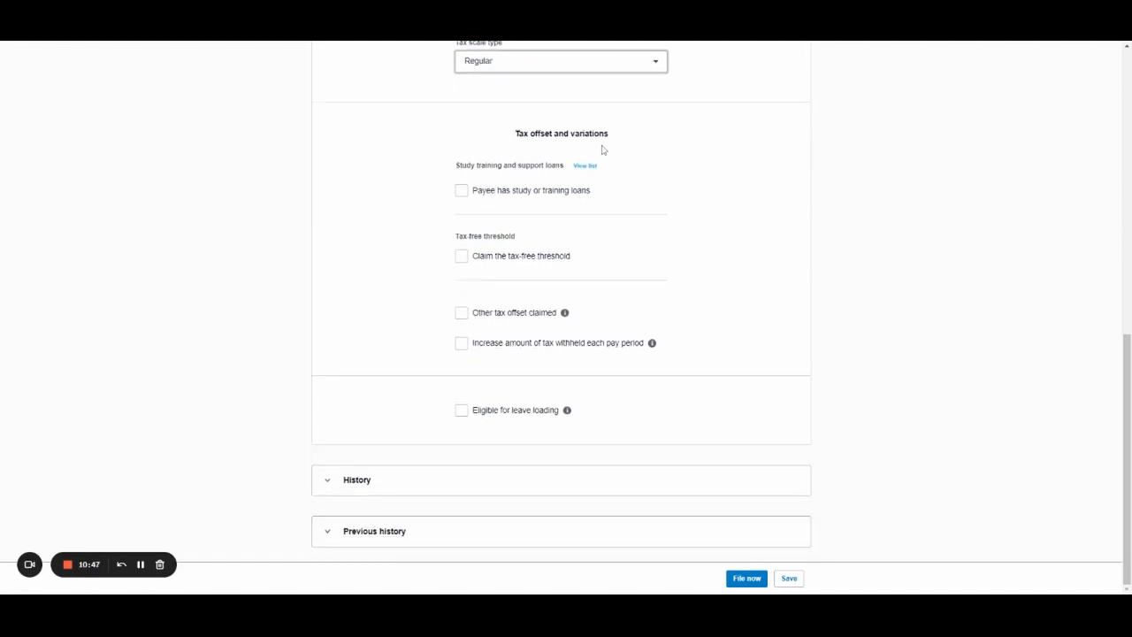
left_click_drag(516, 133, 609, 135)
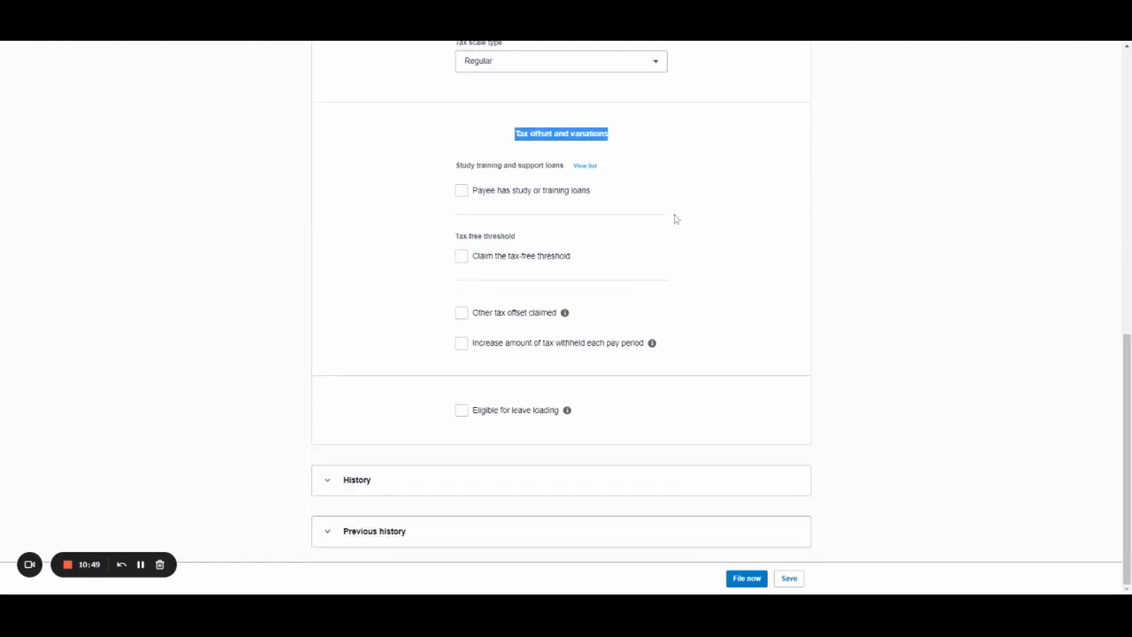
left_click(695, 181)
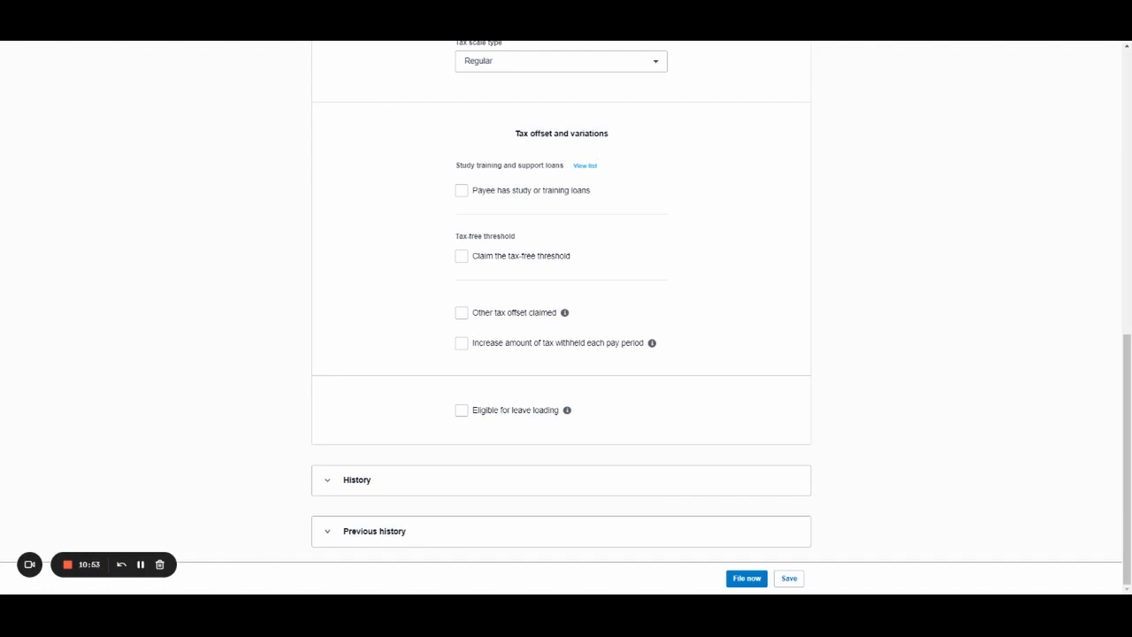
left_click(526, 192)
Tick the 'Claim the tax-free threshold' checkbox under Tax offset and variations.
left_click_drag(456, 236, 531, 238)
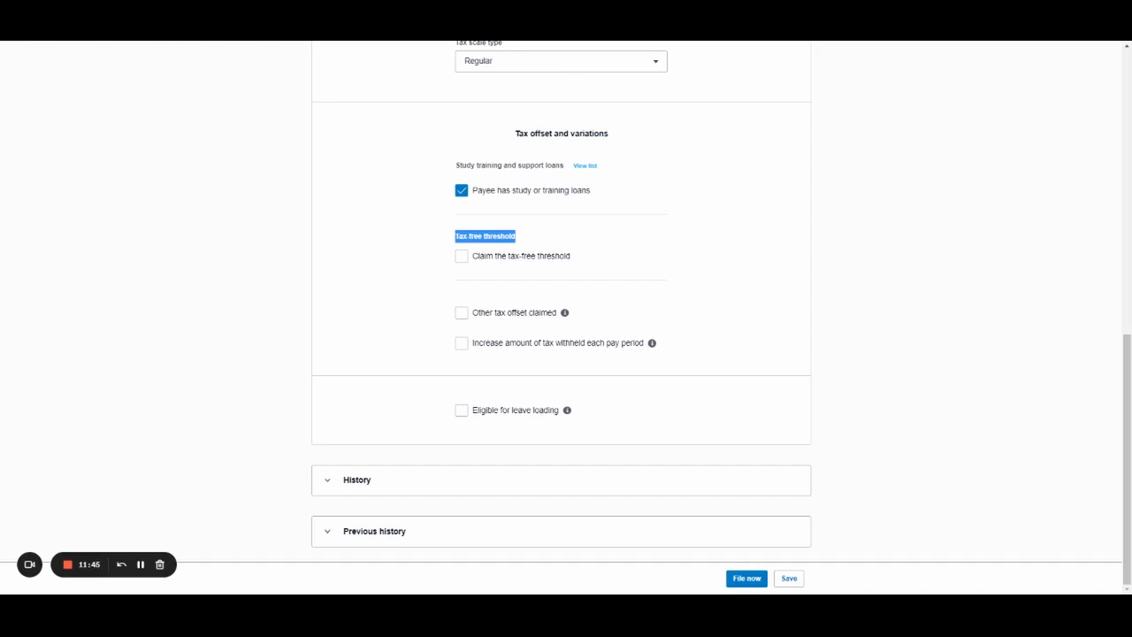
left_click(592, 252)
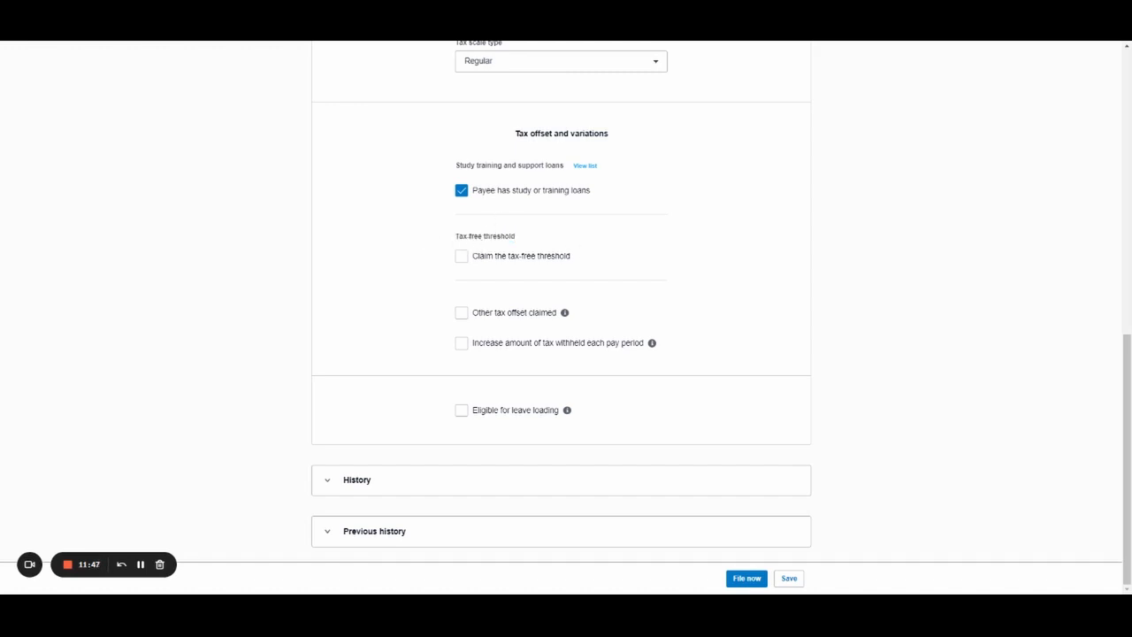
left_click_drag(454, 235, 527, 239)
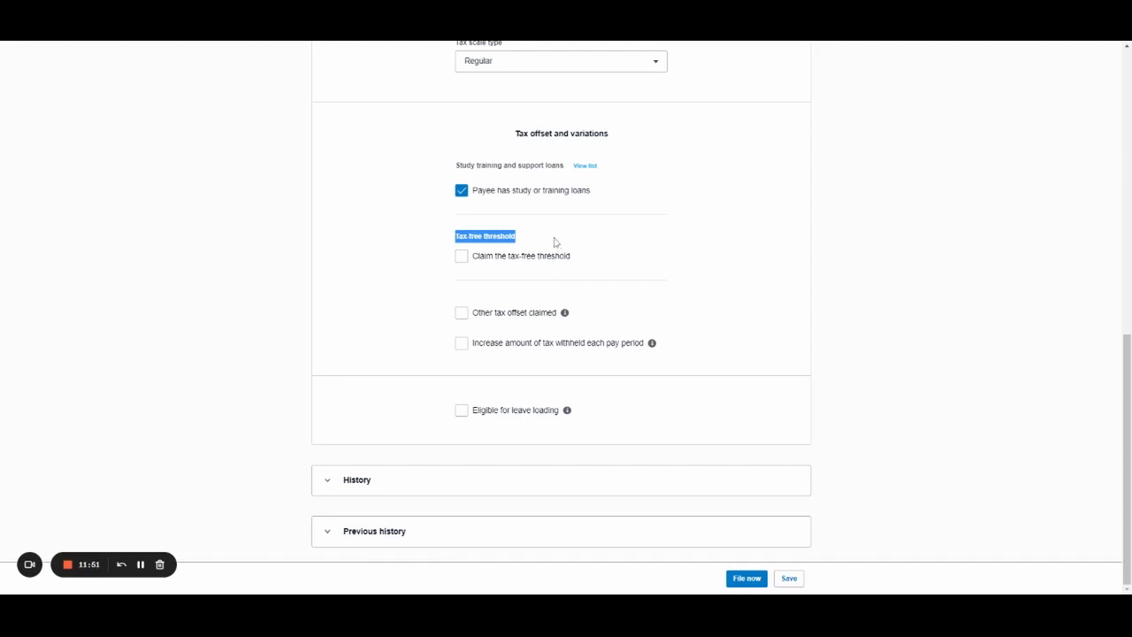
left_click(511, 246)
left_click_drag(518, 239, 456, 237)
left_click(458, 240)
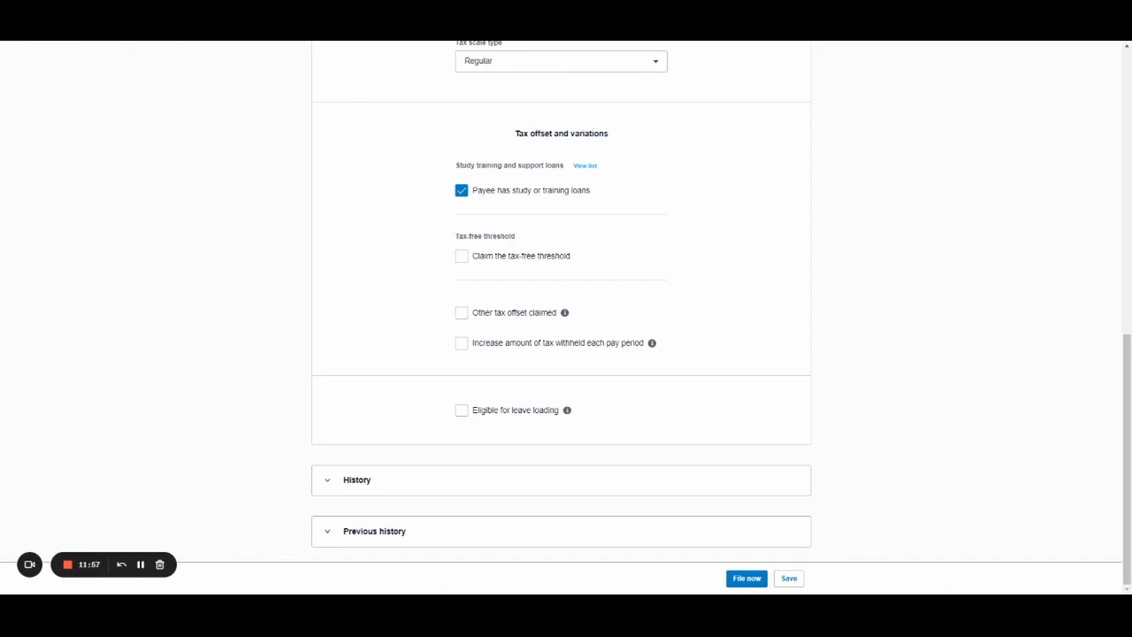
left_click(461, 256)
Tick leave loading eligibility and Apply SGC on leave loading, then save the tax details.
left_click(540, 412)
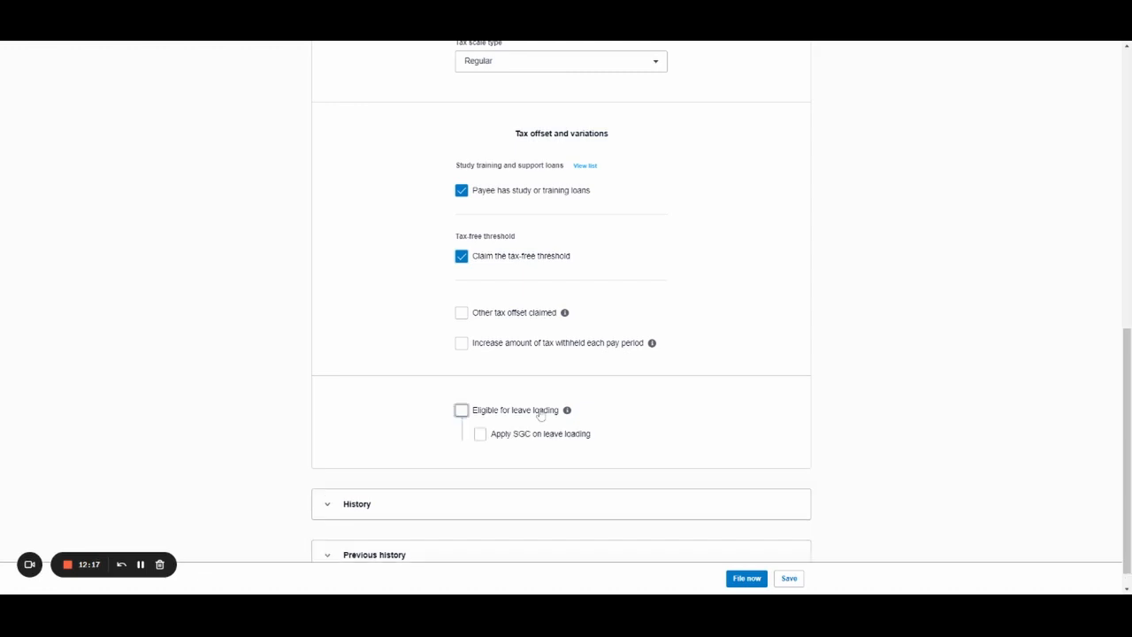
left_click(536, 435)
scroll(644, 390, "down", 1)
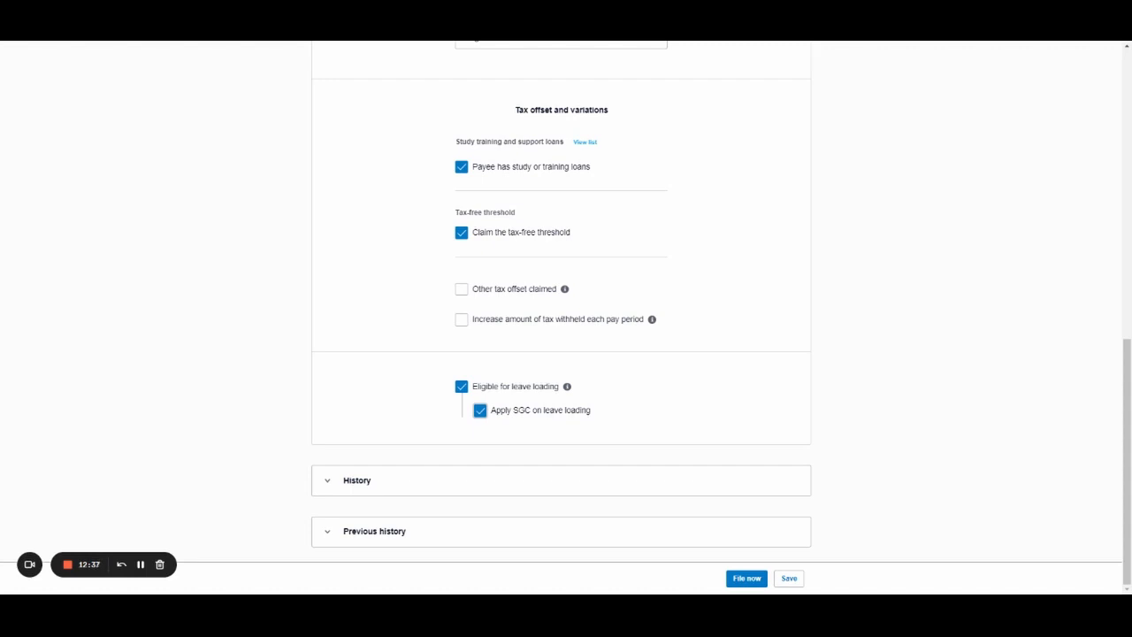
scroll(581, 368, "up", 8)
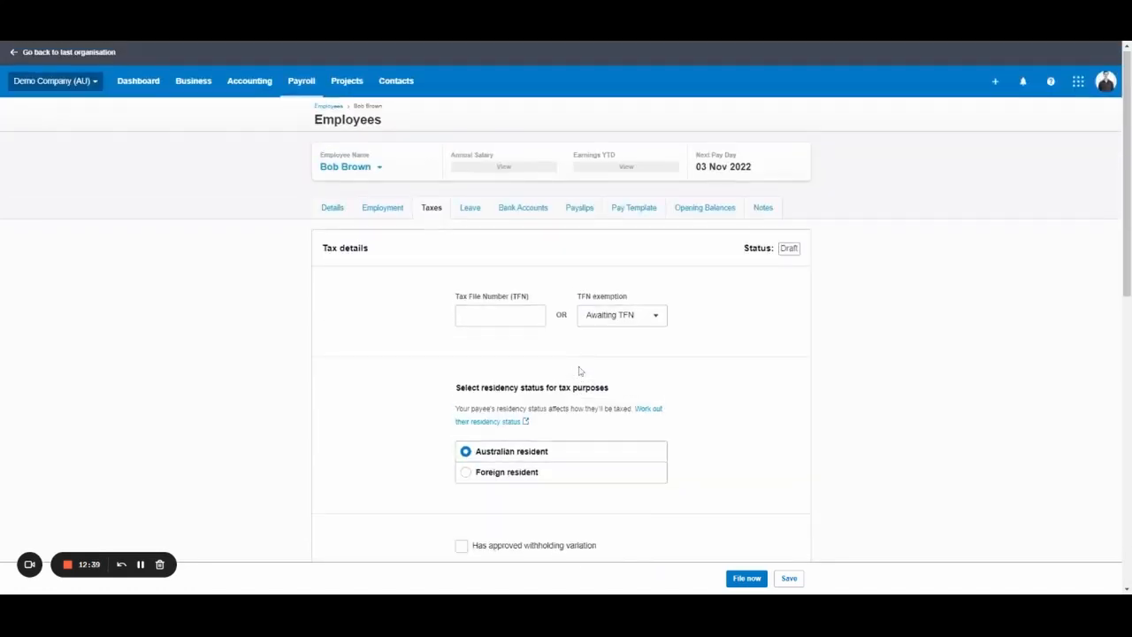
scroll(580, 371, "down", 8)
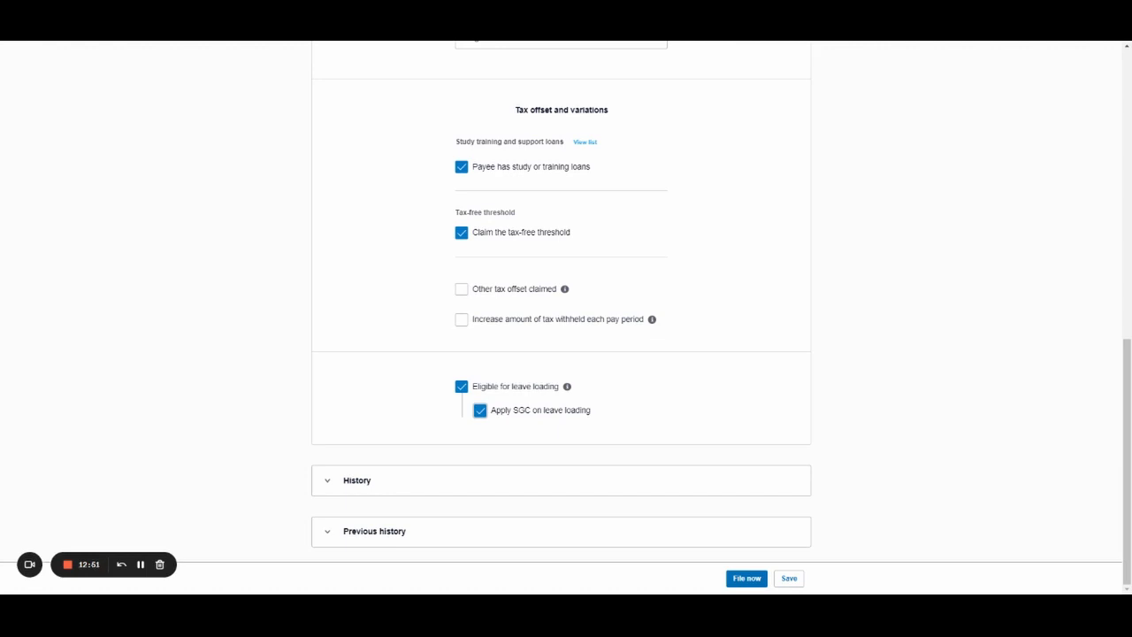
left_click(789, 580)
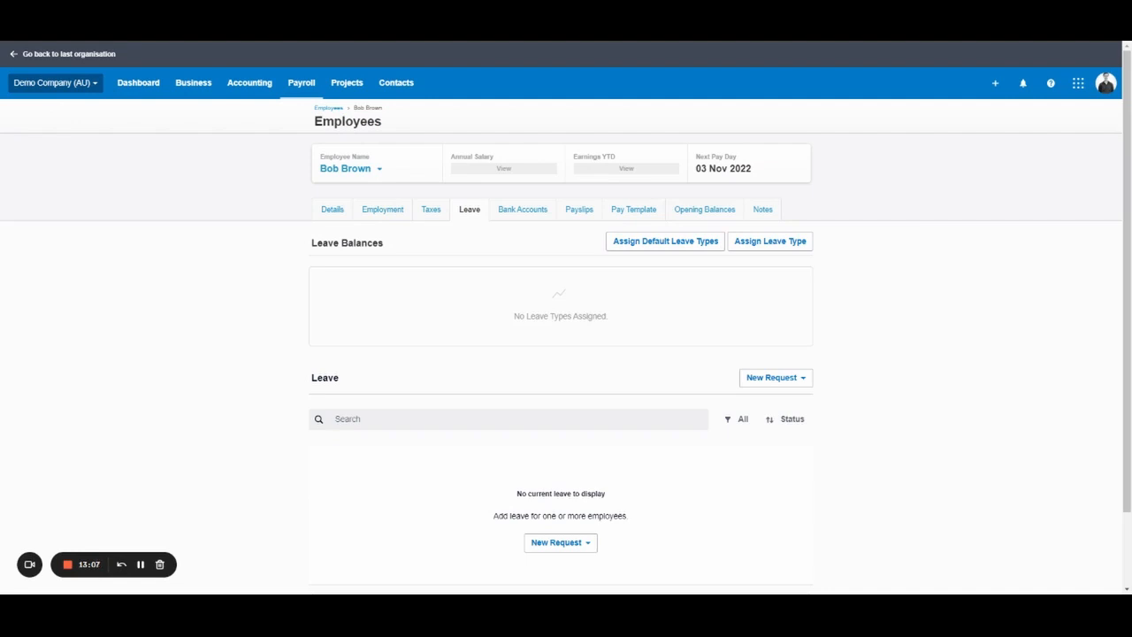
Assign default leave types, Annual and Personal/Carer's at 0 hours, and edit Annual Leave.
left_click(687, 247)
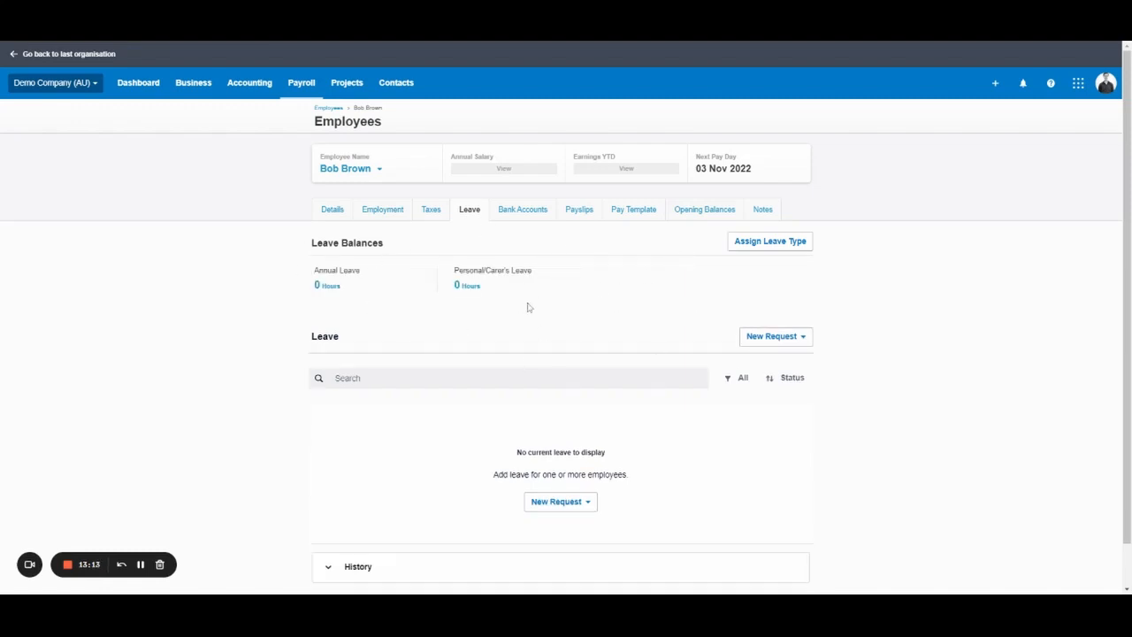
left_click_drag(534, 275, 453, 272)
left_click(457, 248)
left_click(320, 287)
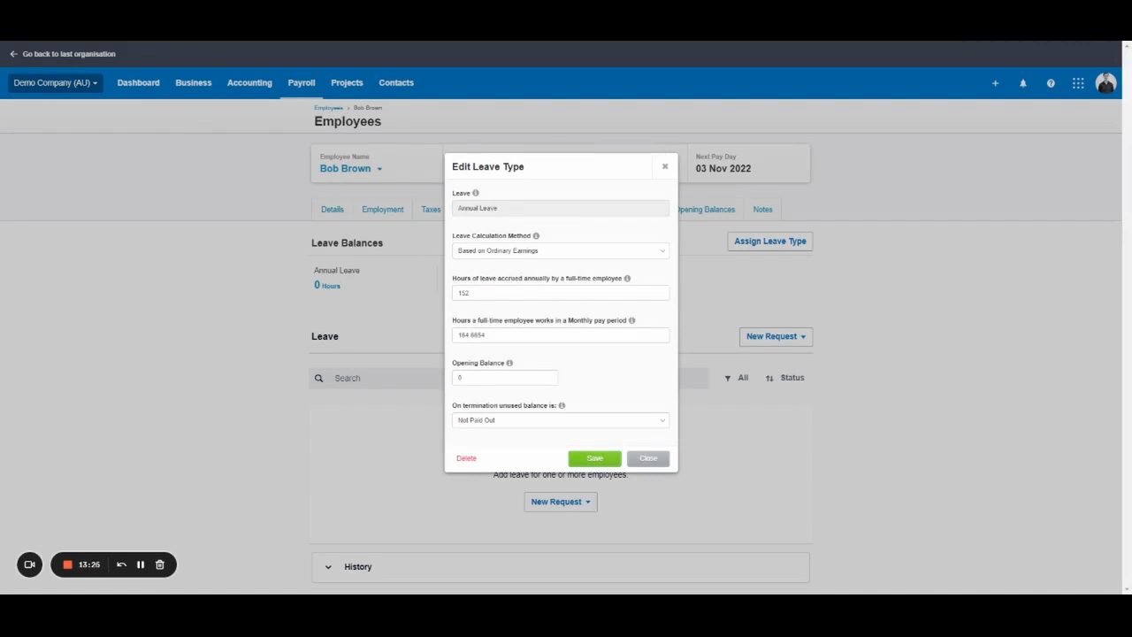
key("Tab")
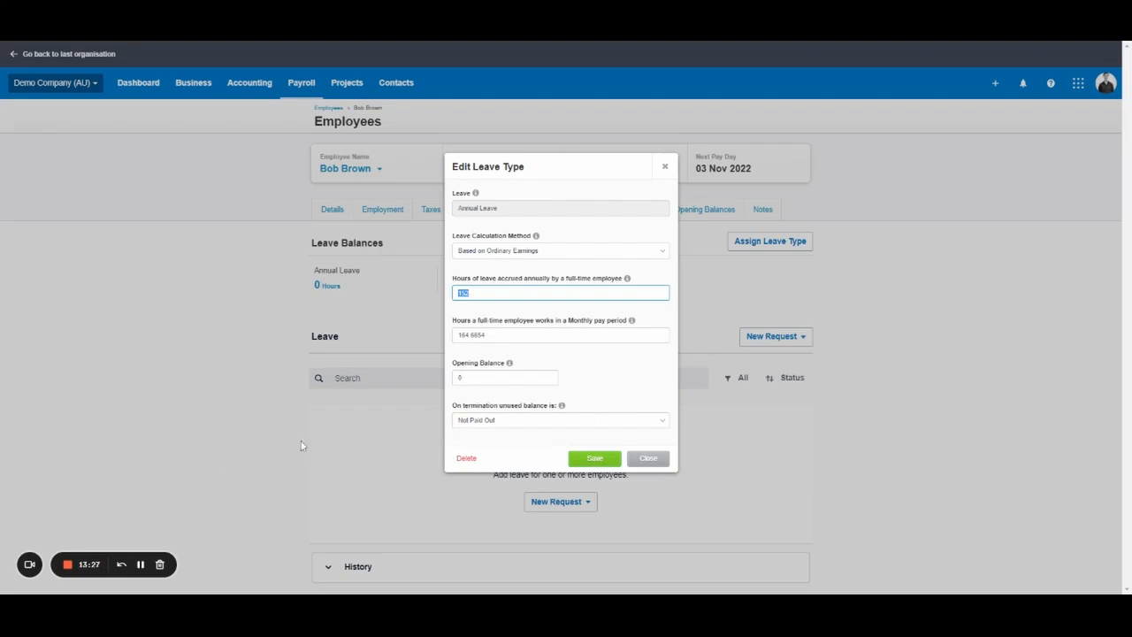
left_click(606, 374)
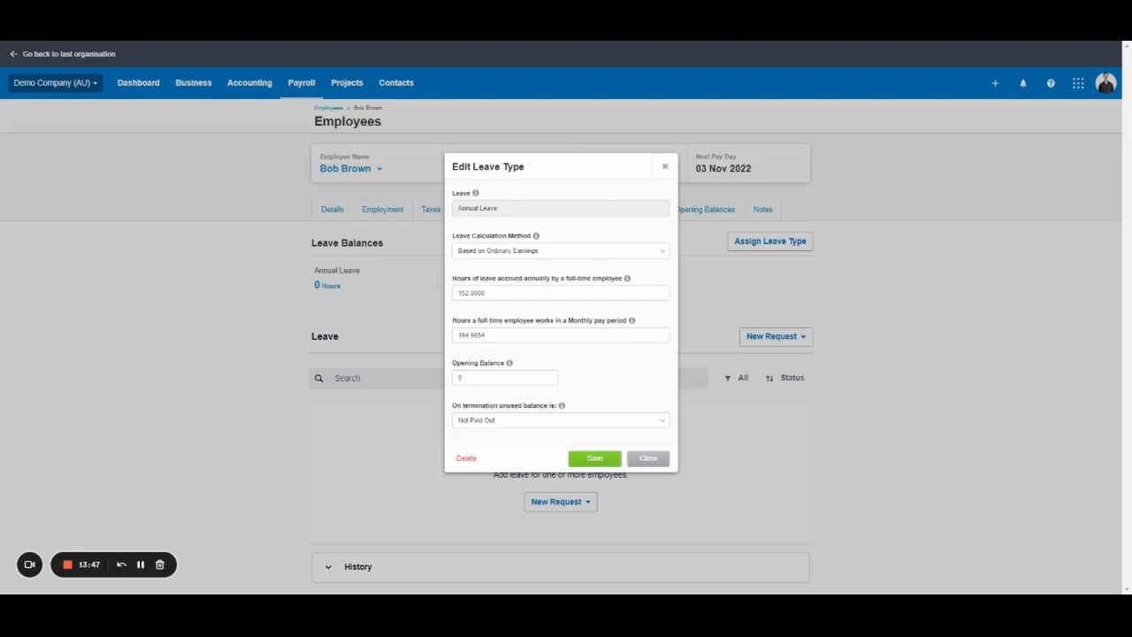
double_click(472, 292)
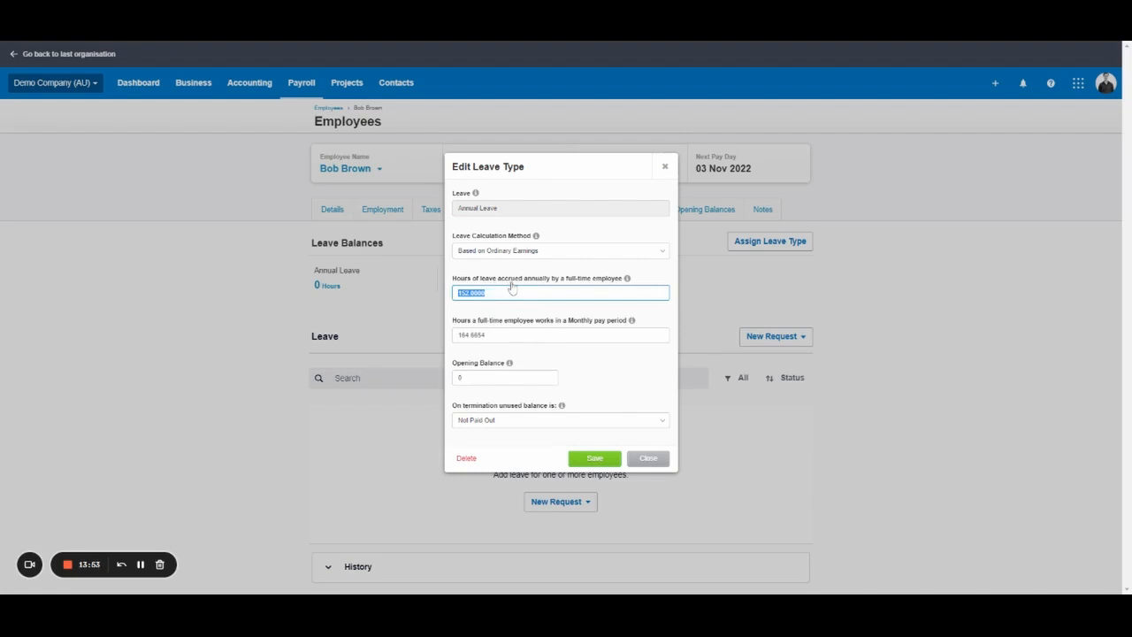
left_click(462, 293)
double_click(462, 292)
left_click(484, 293)
left_click_drag(470, 293, 458, 293)
left_click(498, 295)
left_click(489, 335)
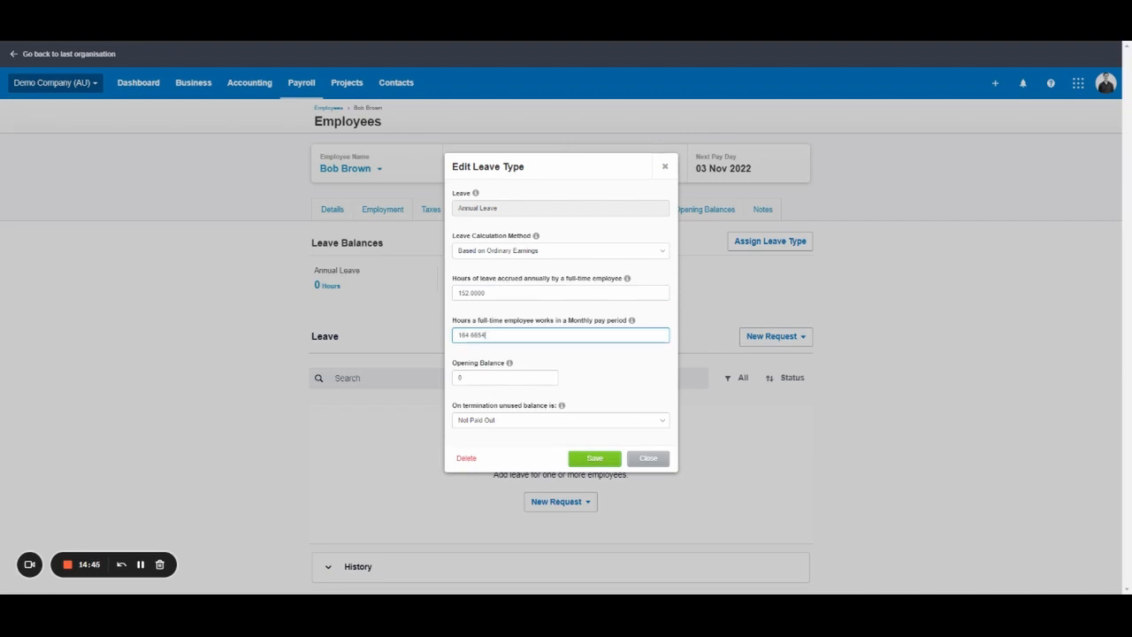
Replace 164.6654 with 38 full-time hours per monthly pay period.
key("ctrl+a")
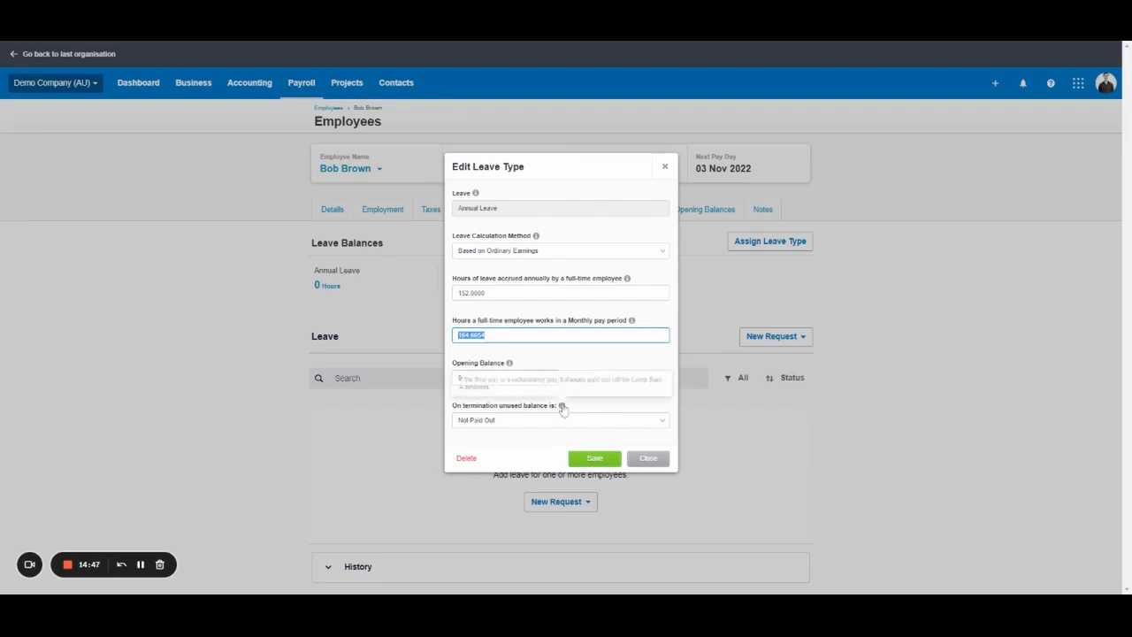
left_click(594, 366)
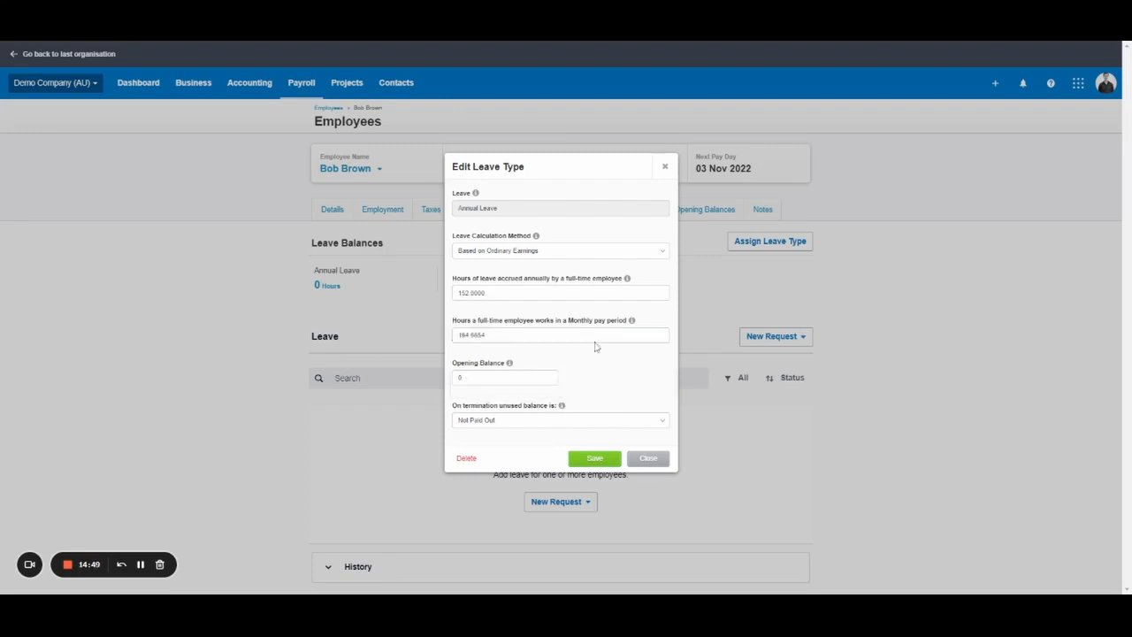
left_click(536, 334)
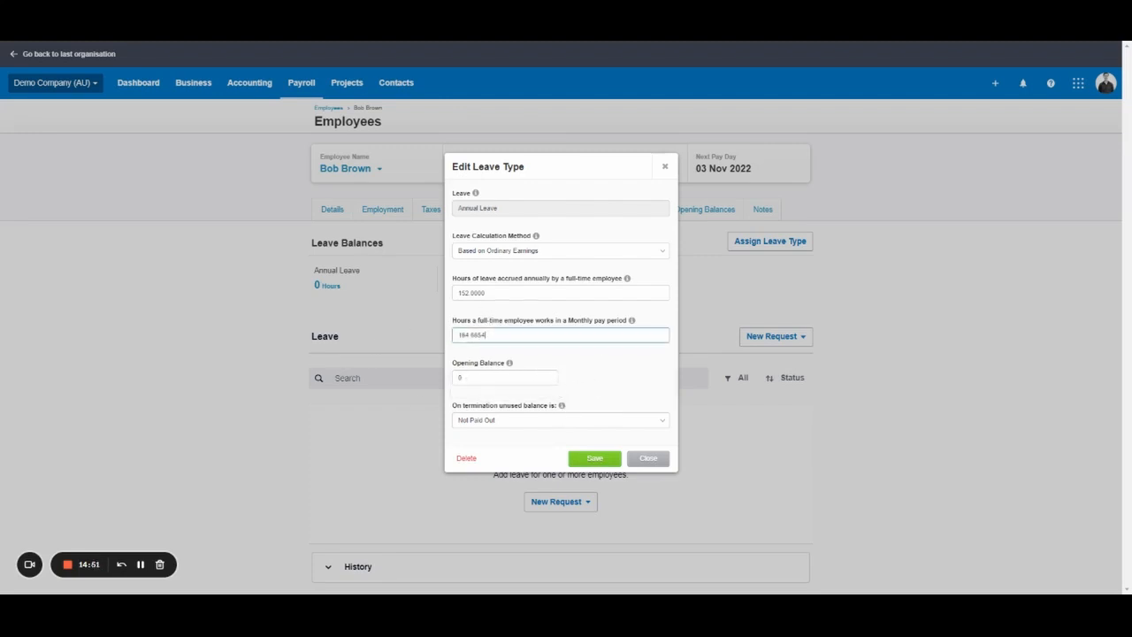
key("ctrl+a")
type("76")
key("ctrl+a")
type("38")
left_click(562, 366)
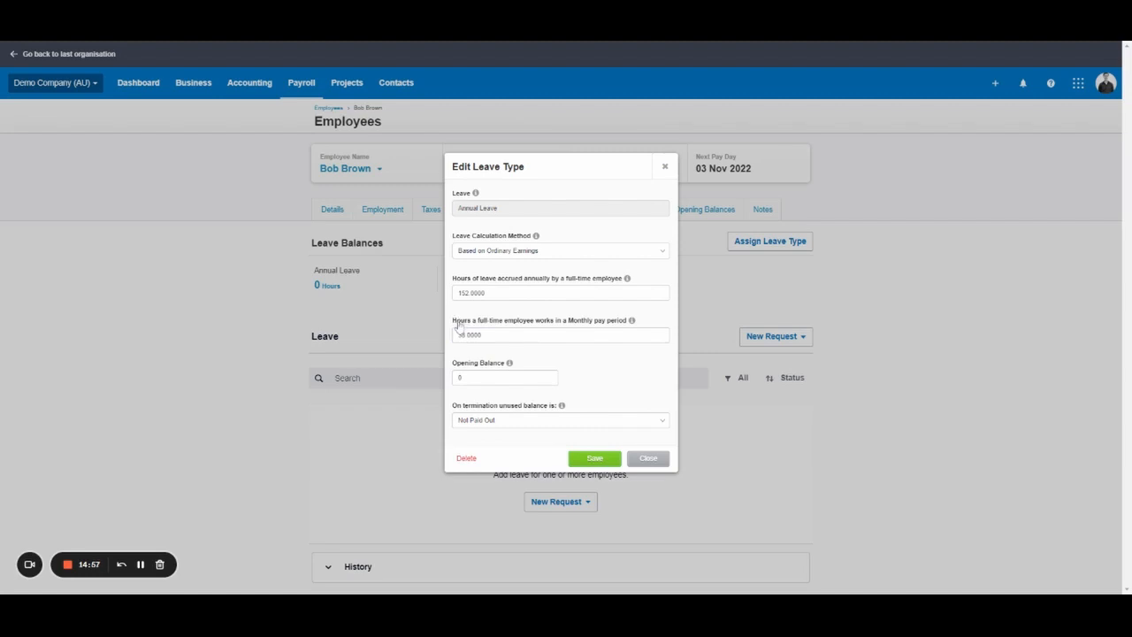
left_click(569, 331)
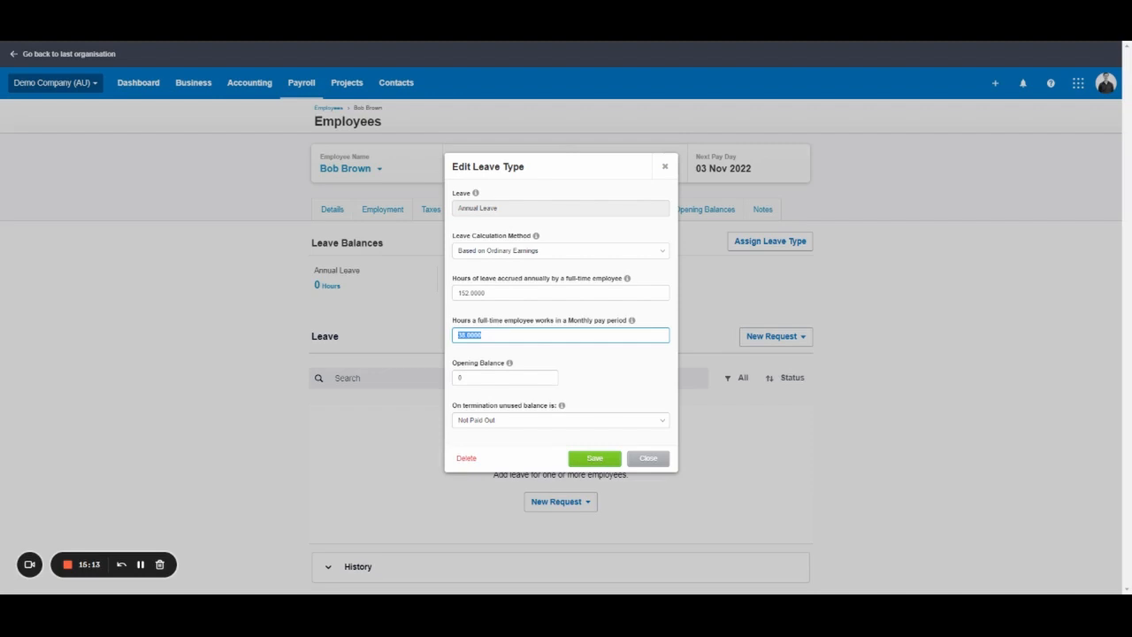
left_click(586, 407)
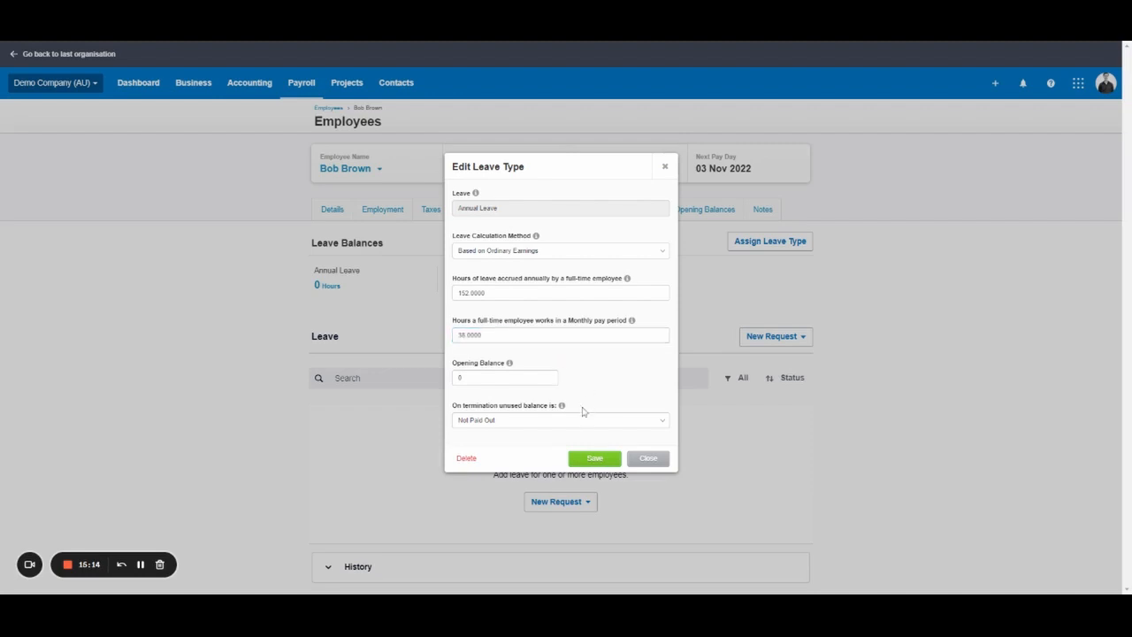
Set unused balance on termination to Paid Out and save Annual Leave.
left_click(475, 425)
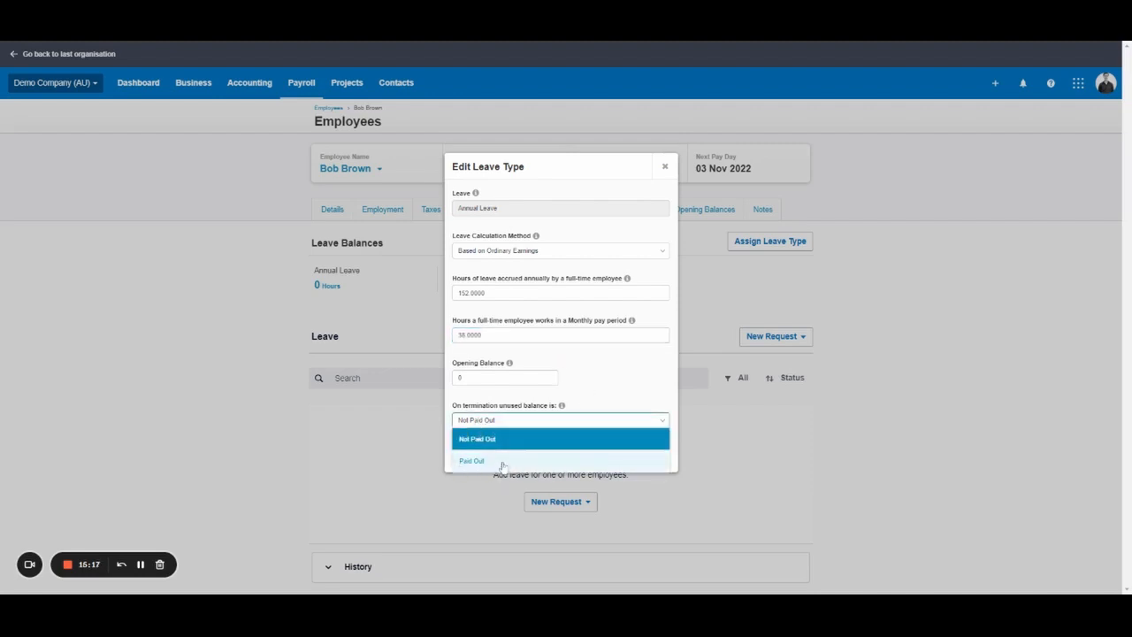
left_click(501, 462)
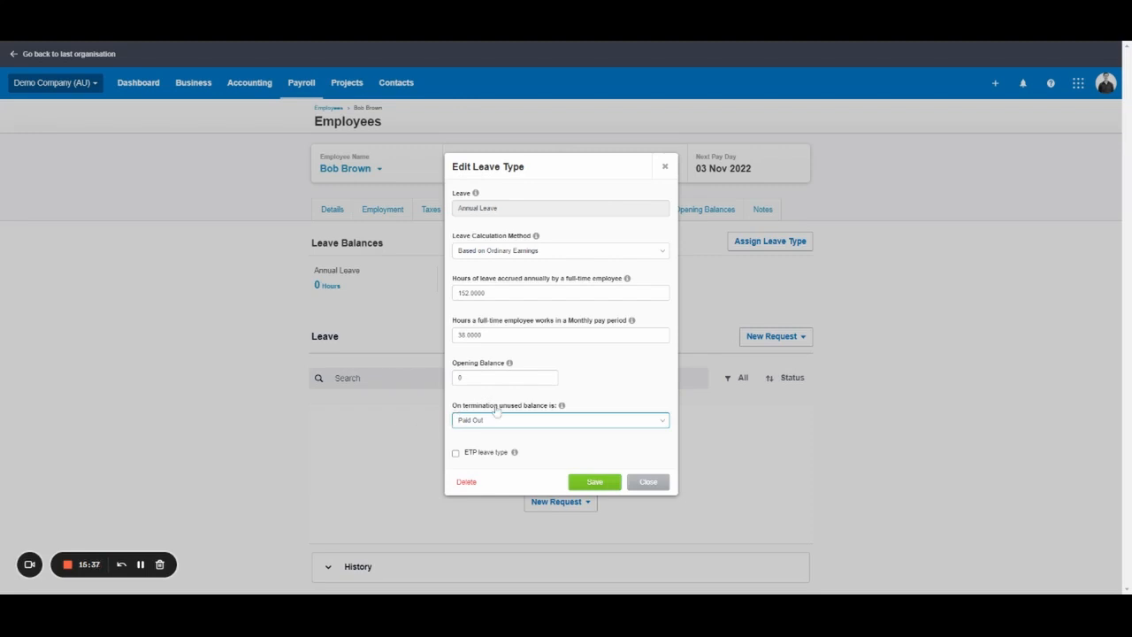
left_click(594, 482)
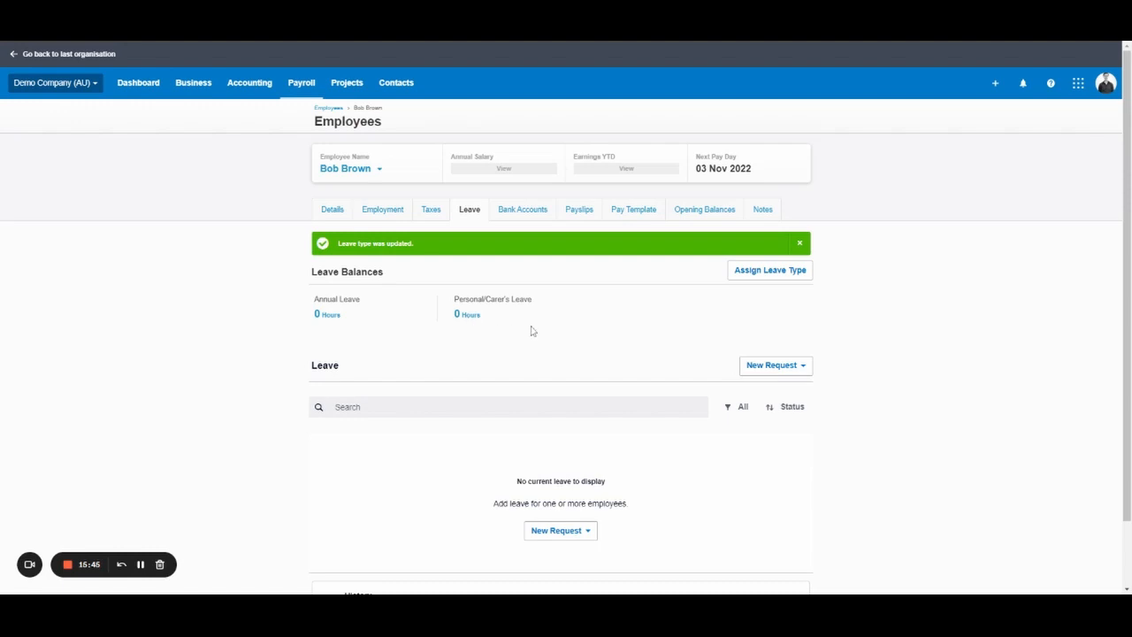
Keep Personal/Carer's Leave at 76 hours accrued annually, monthly hours unchanged, and save.
left_click(478, 317)
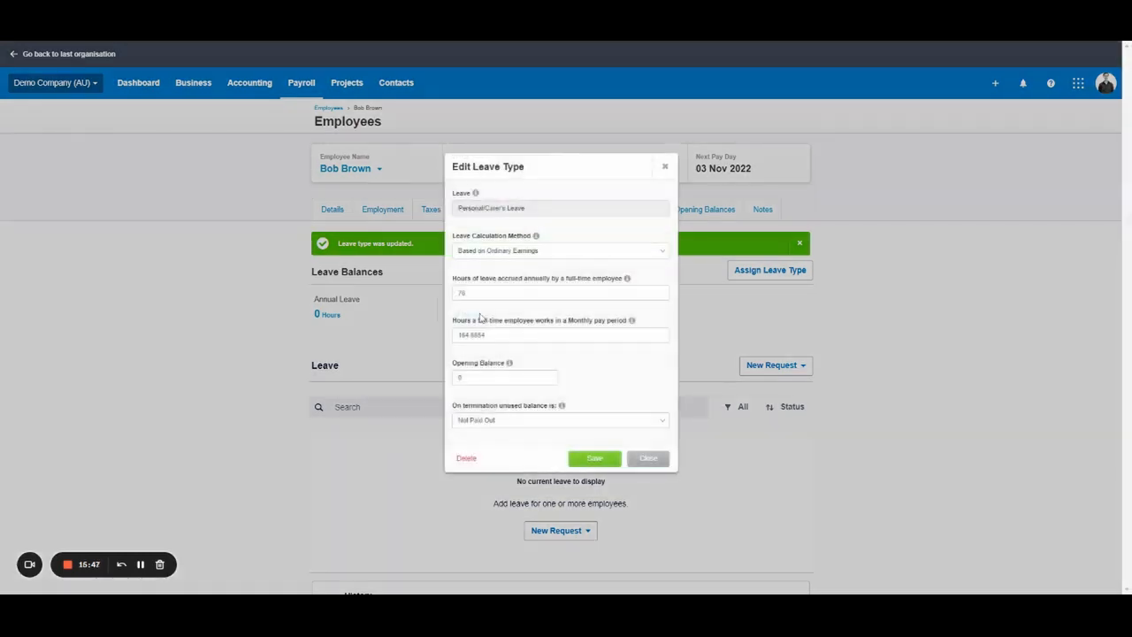
double_click(511, 294)
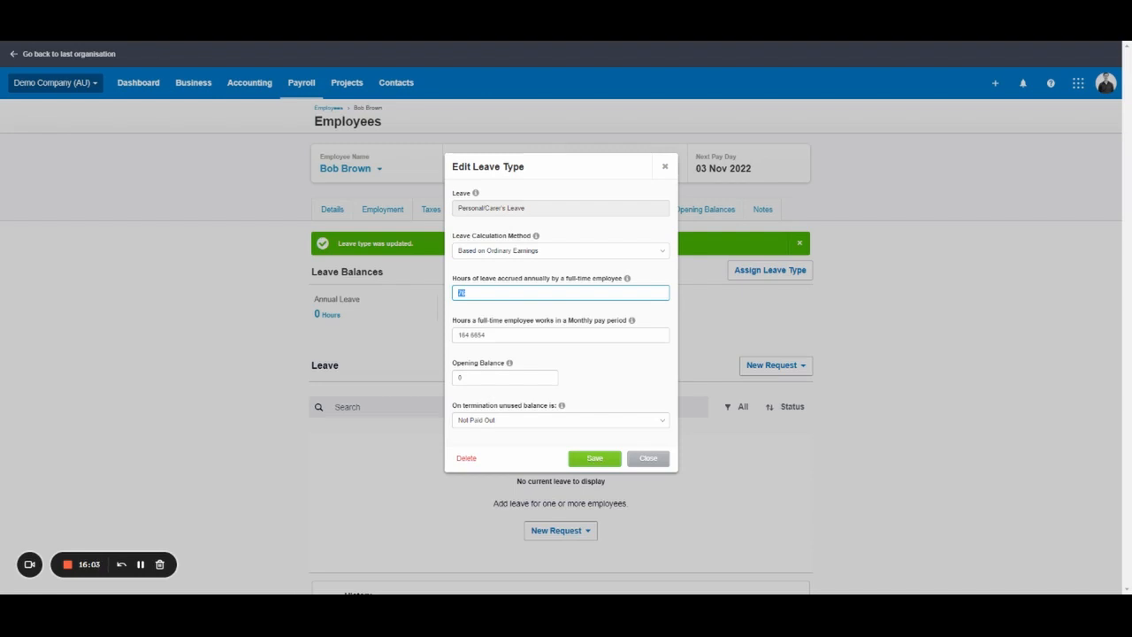
left_click(466, 292)
left_click(497, 278)
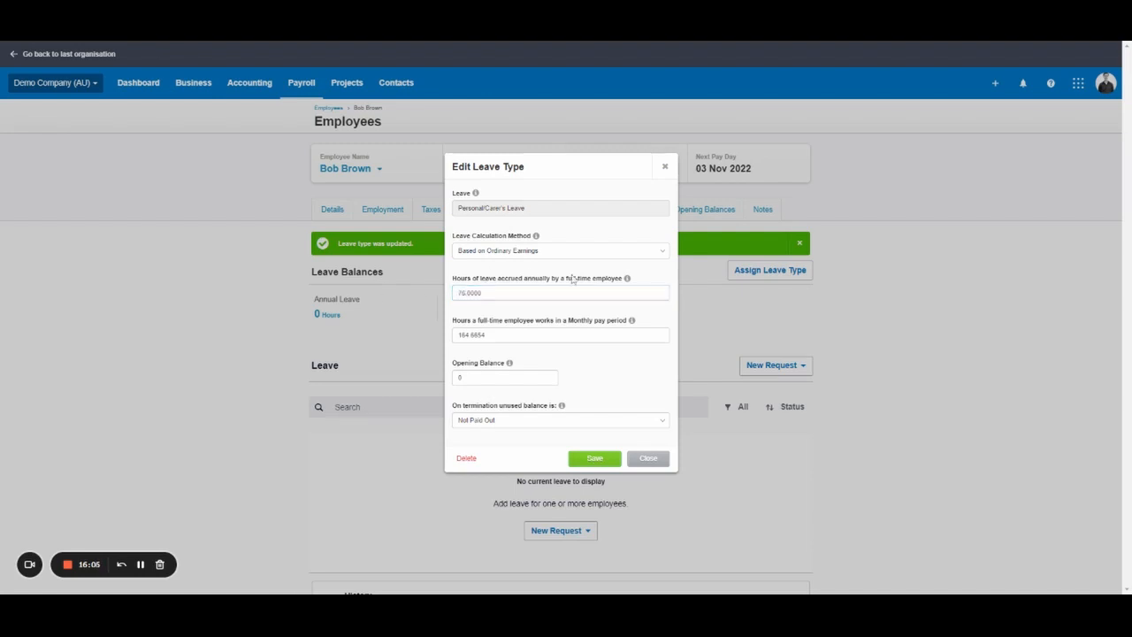
left_click(490, 333)
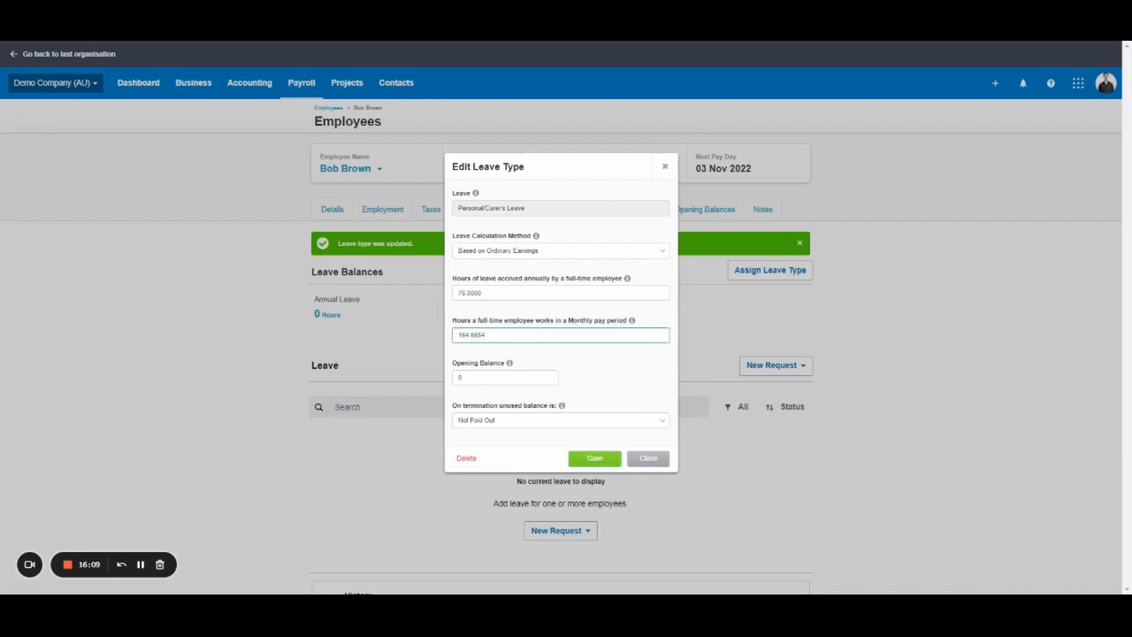
key("ctrl+a")
left_click(640, 357)
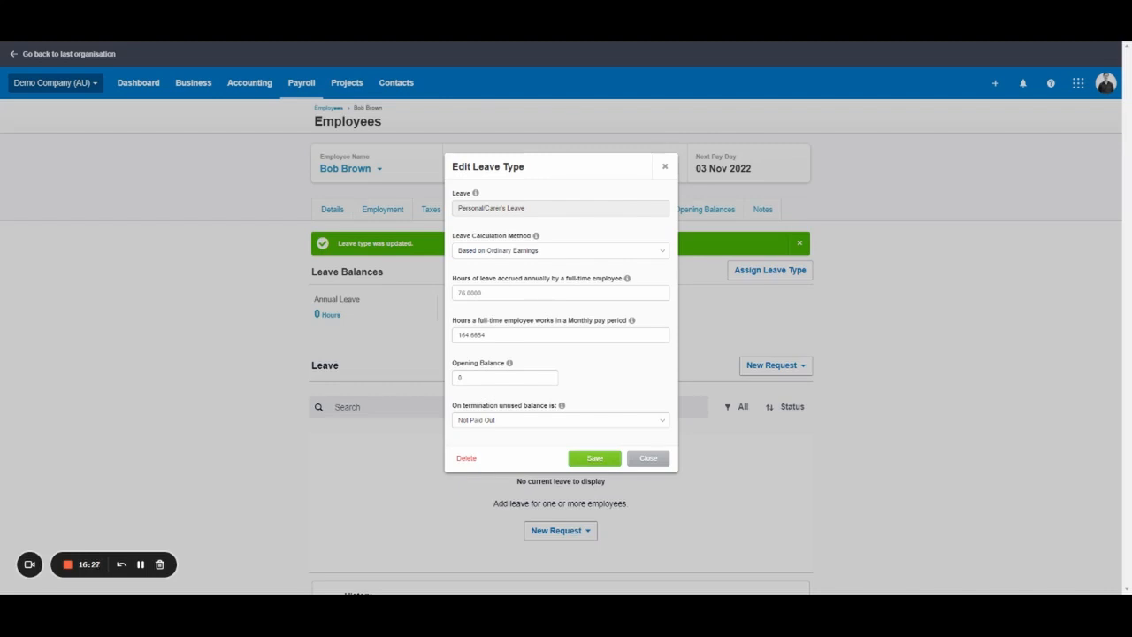
left_click(580, 463)
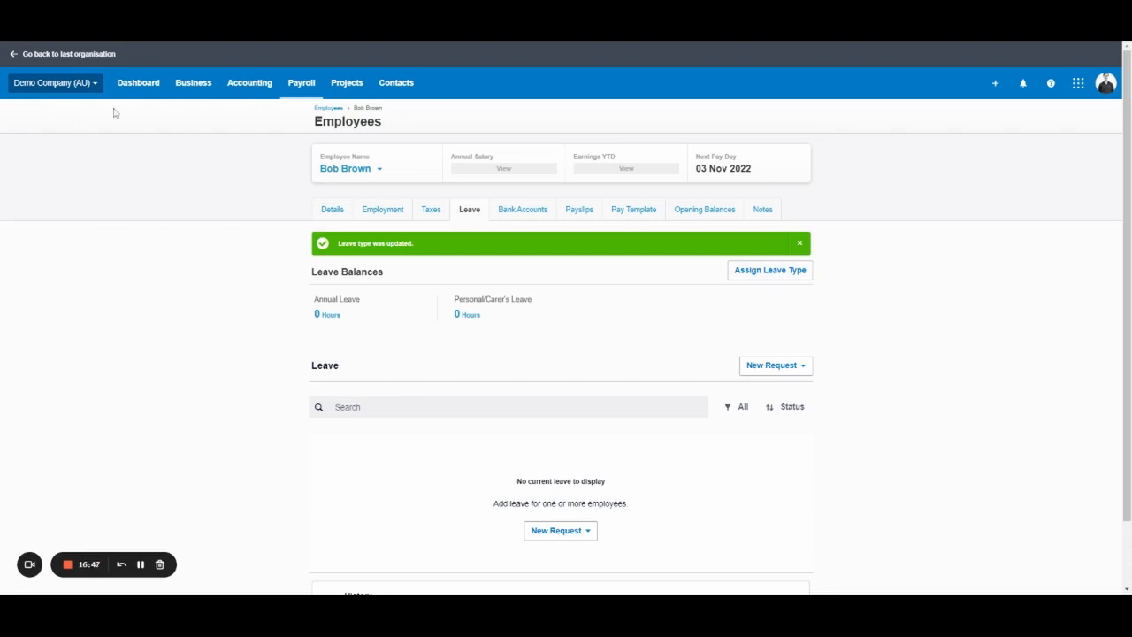
Look at the organisation menu and available leave types, cancelling without changes.
left_click(51, 89)
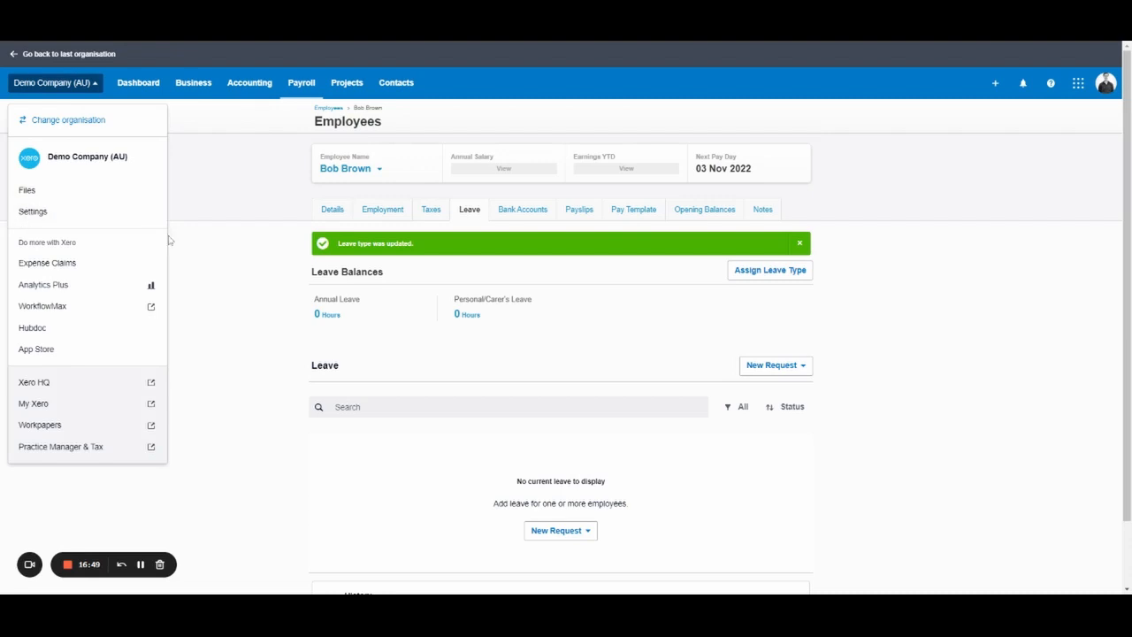
left_click(273, 288)
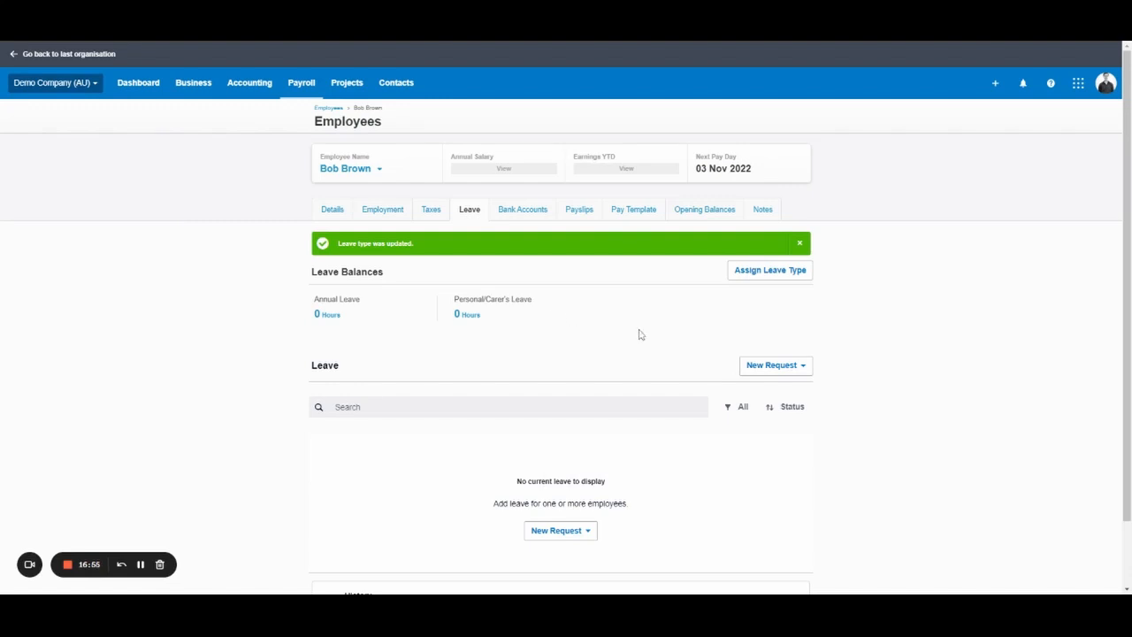
left_click(771, 271)
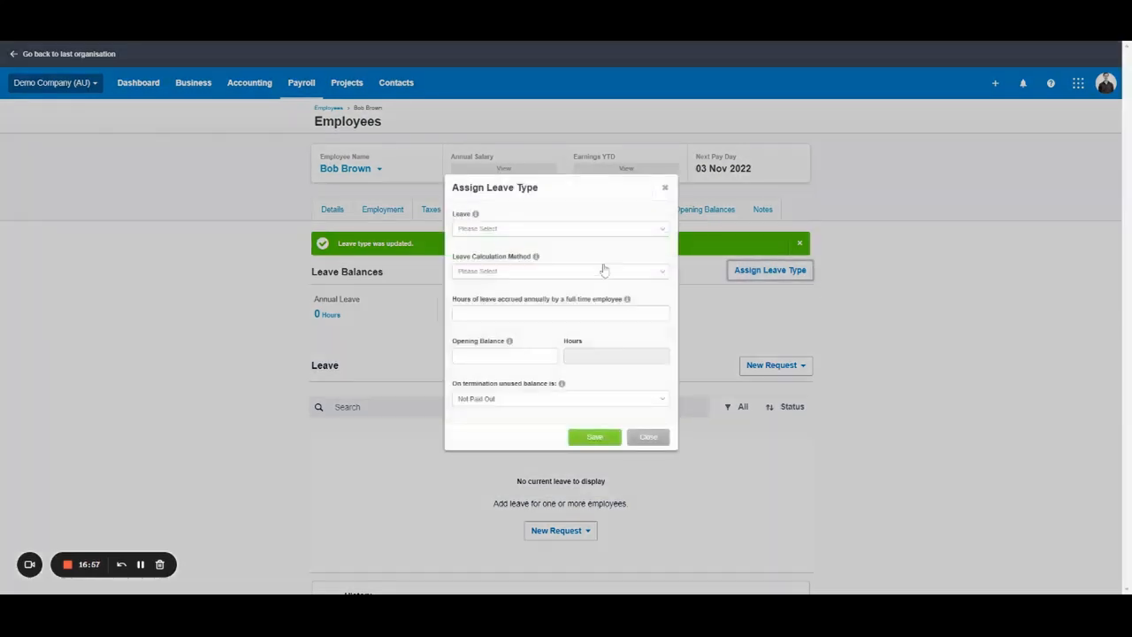
left_click(606, 230)
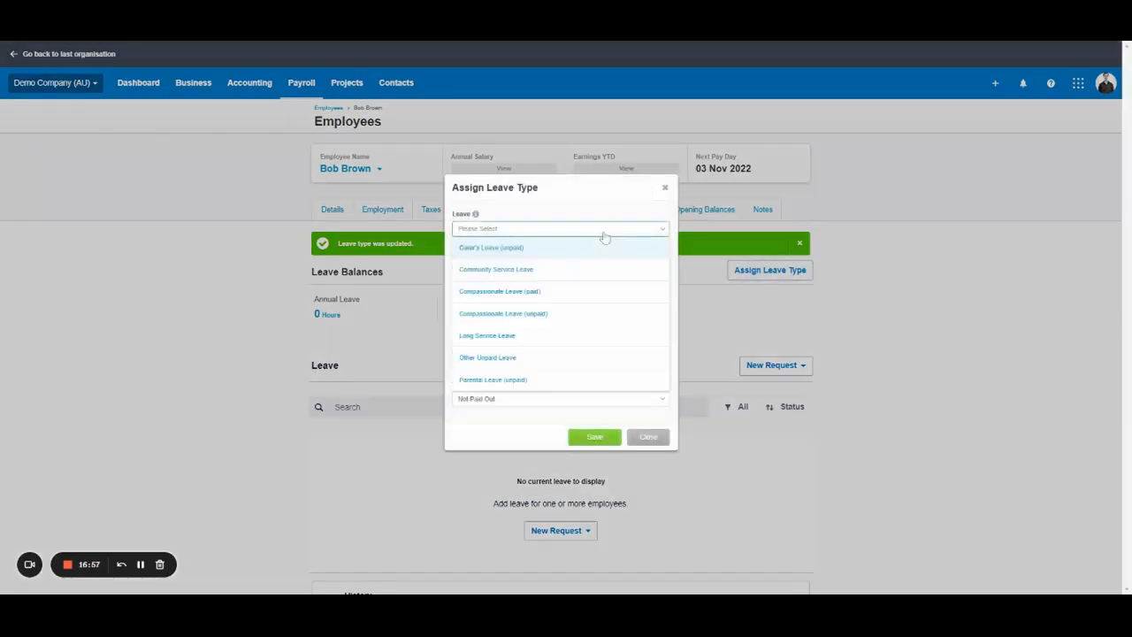
left_click(647, 438)
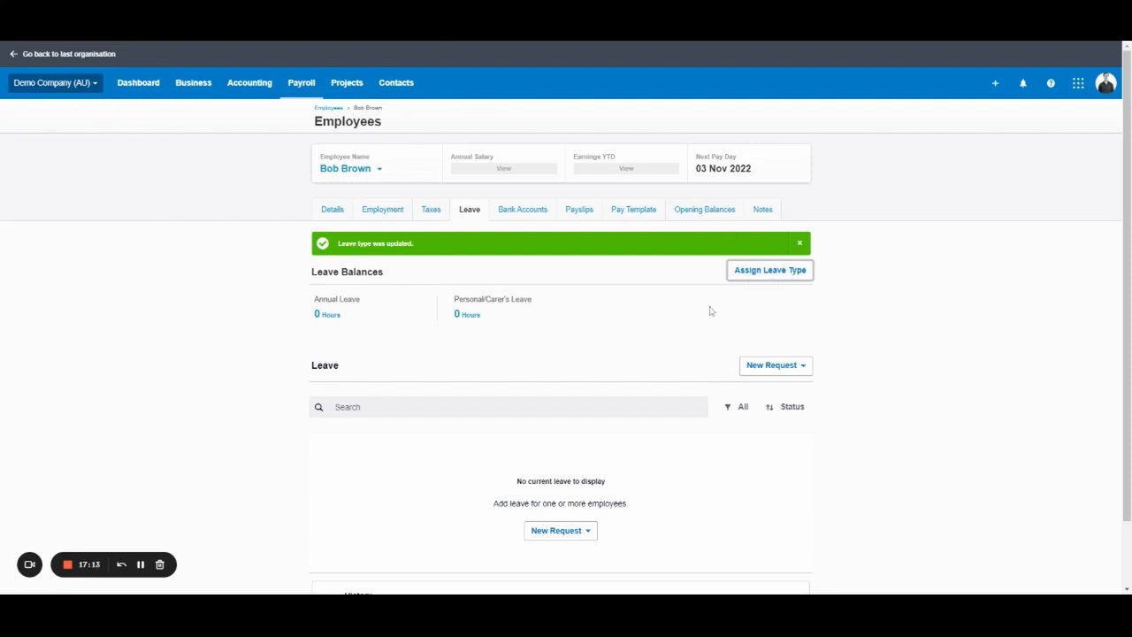
Switch to the employee's Bank Accounts tab.
scroll(695, 324, "down", 2)
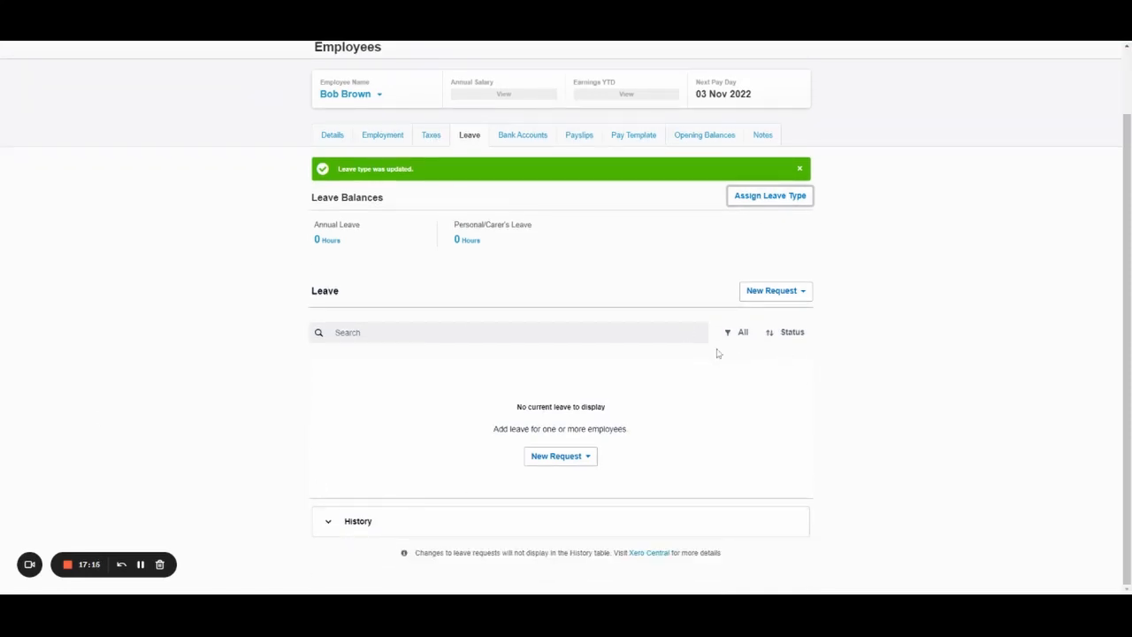
scroll(596, 302, "up", 2)
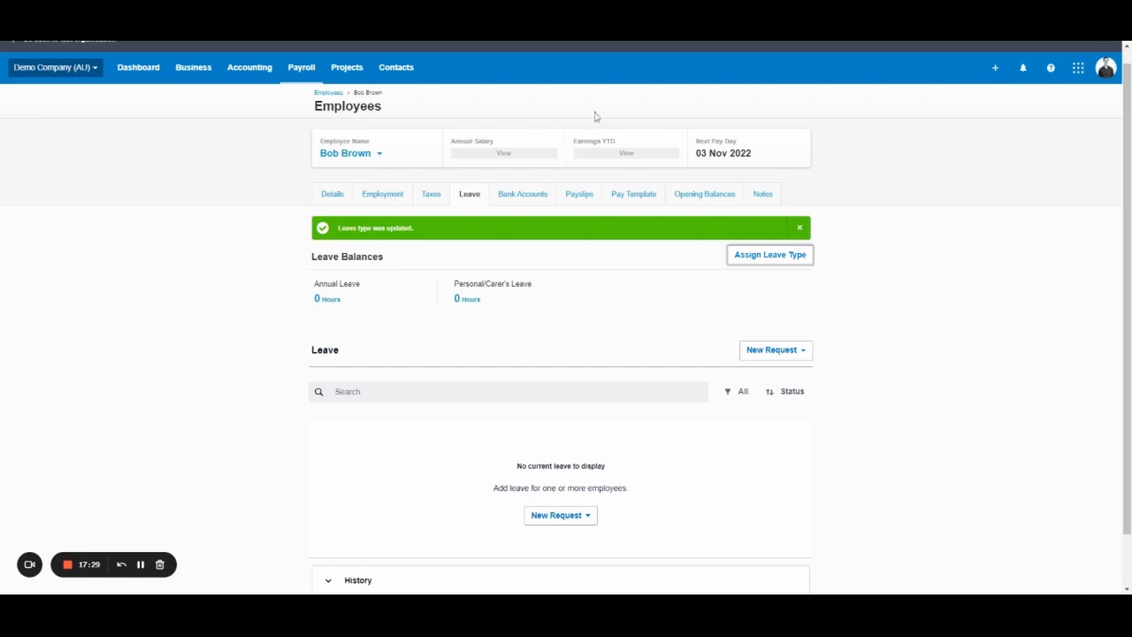
left_click(520, 196)
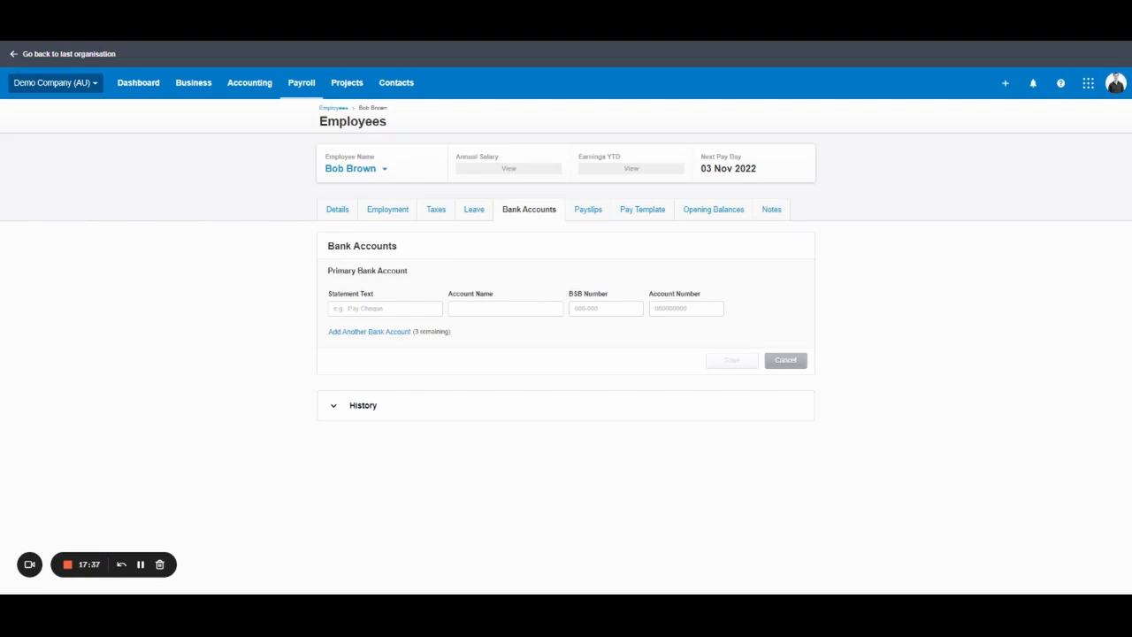
Enter 'Tall Books Pay' as the primary account's statement text.
left_click(371, 308)
type("Tall Books Salar")
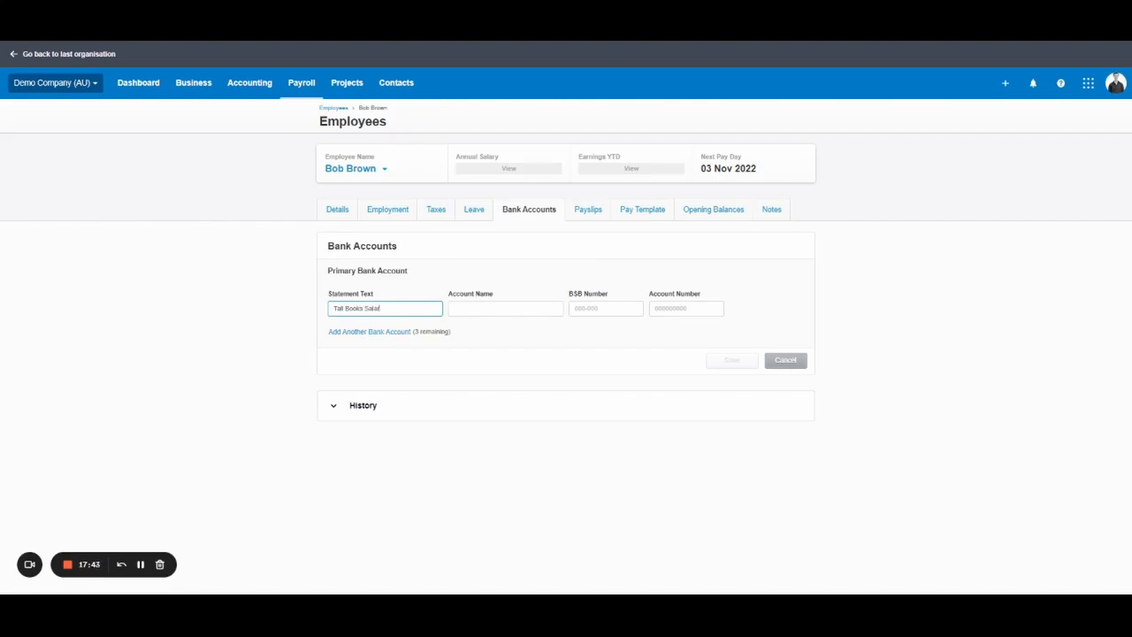
type("y")
key("BackSpace")
key("BackSpace")
type("Pt")
key("Tab")
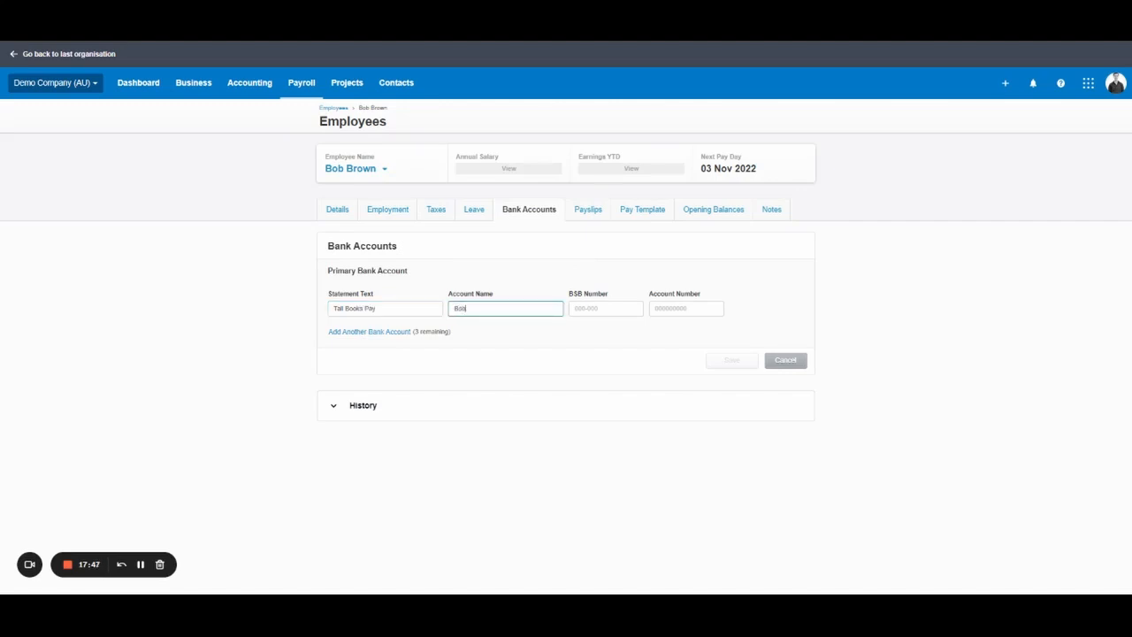
Fill in the employee's account name, BSB and account number.
key("Tab")
type("12")
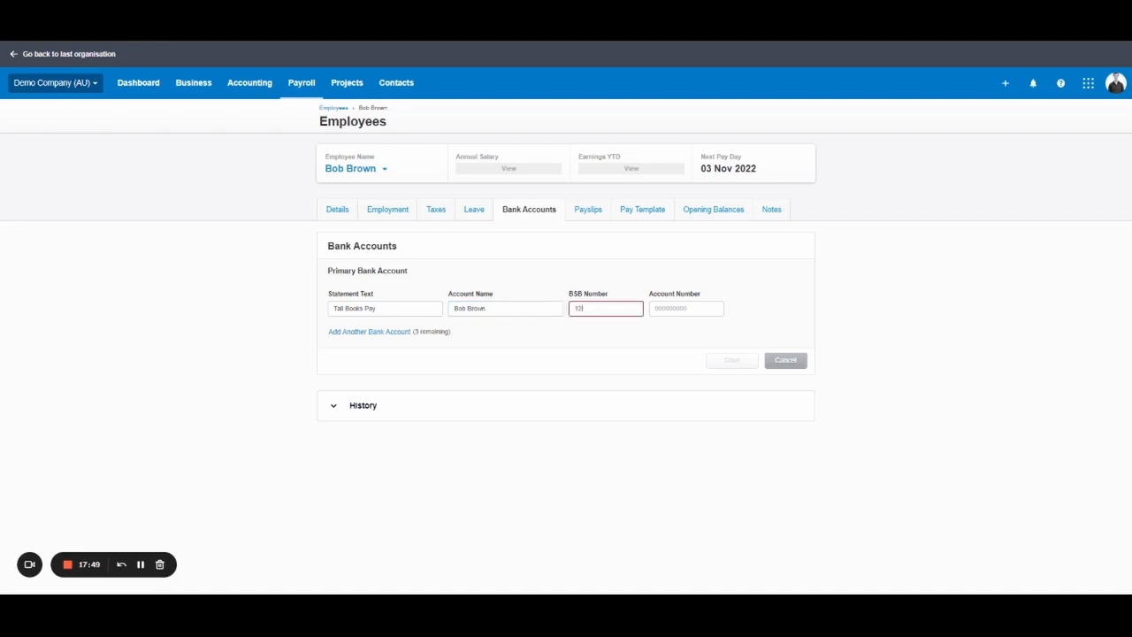
type("3-4")
type("-121")
key("Tab")
type("12341")
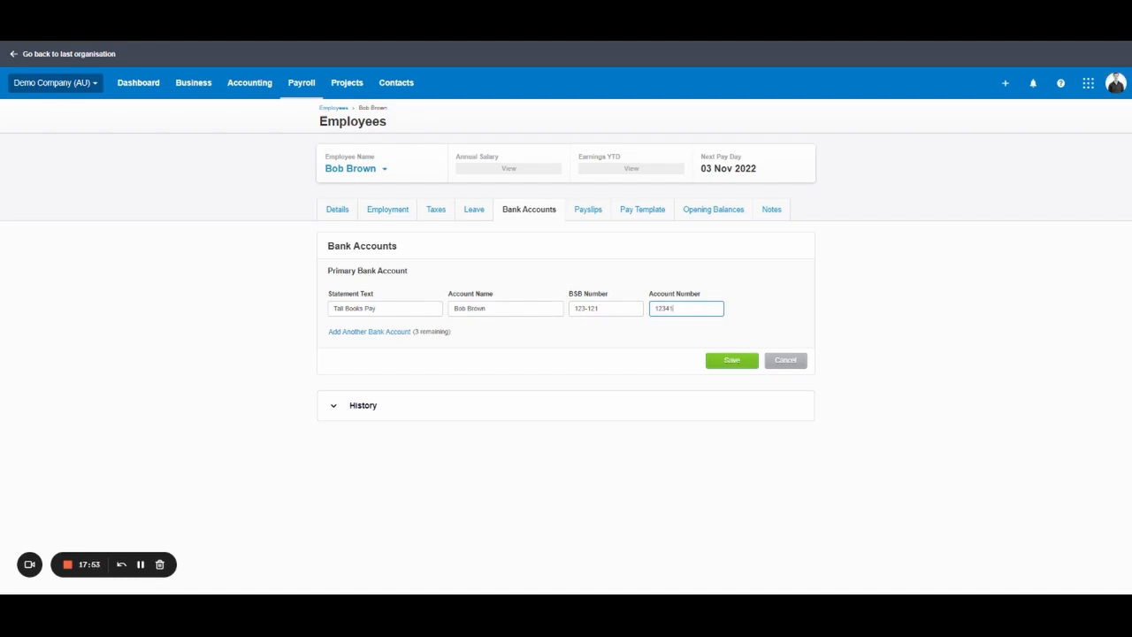
type("234")
key("shift+Tab")
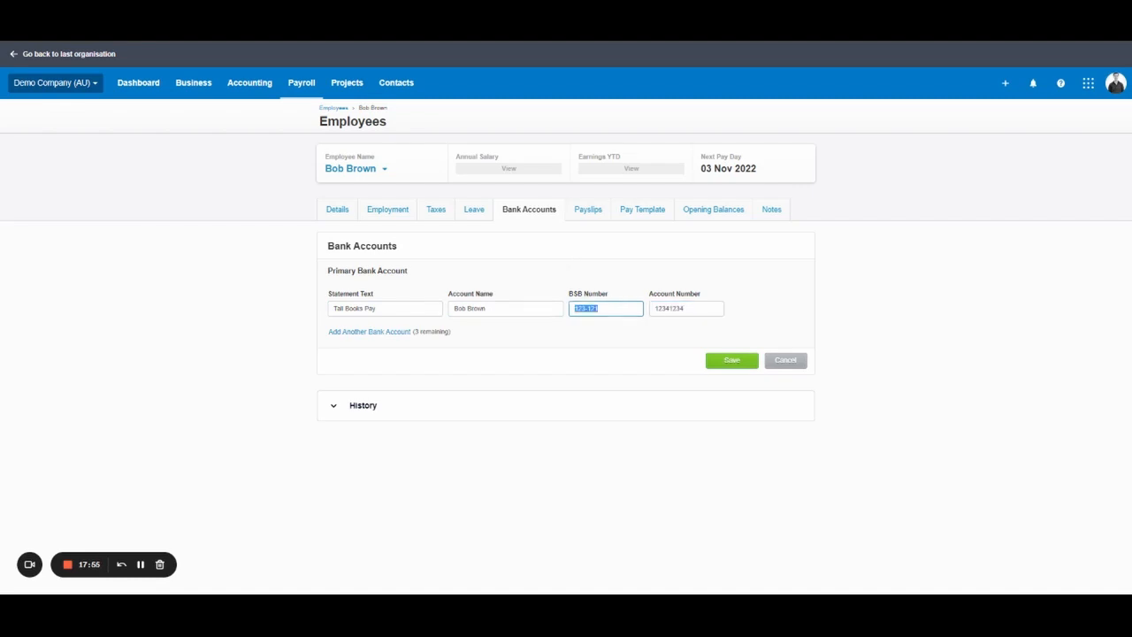
key("Right")
key("ctrl+a")
left_click(602, 309)
Add three more bank account rows.
left_click(391, 332)
left_click(777, 376)
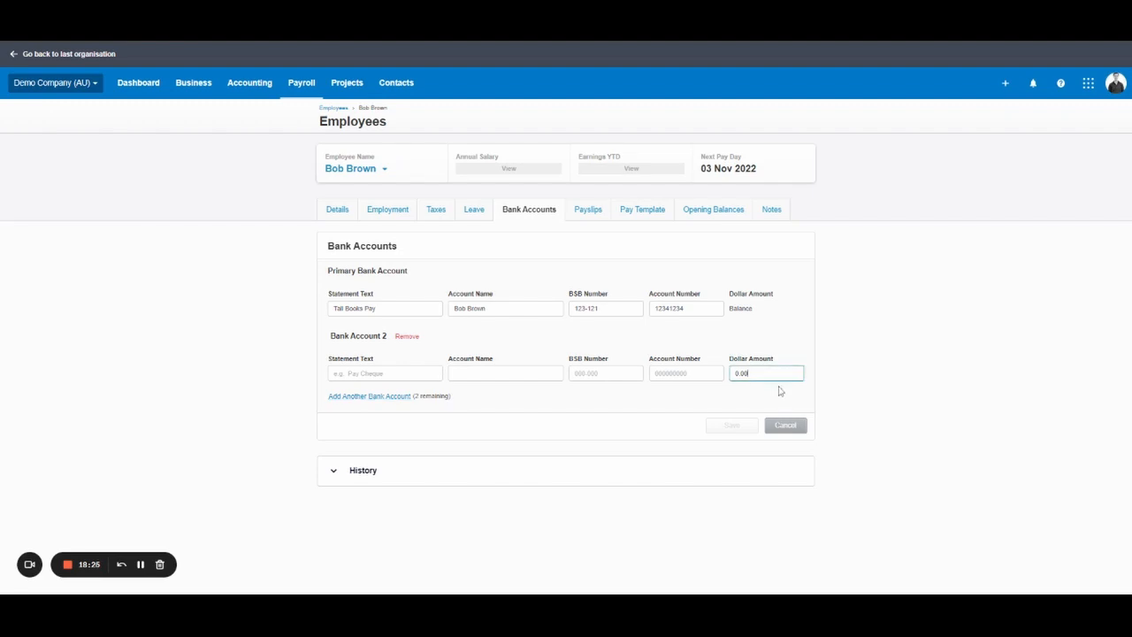
left_click_drag(766, 374, 596, 359)
left_click(369, 396)
left_click(372, 462)
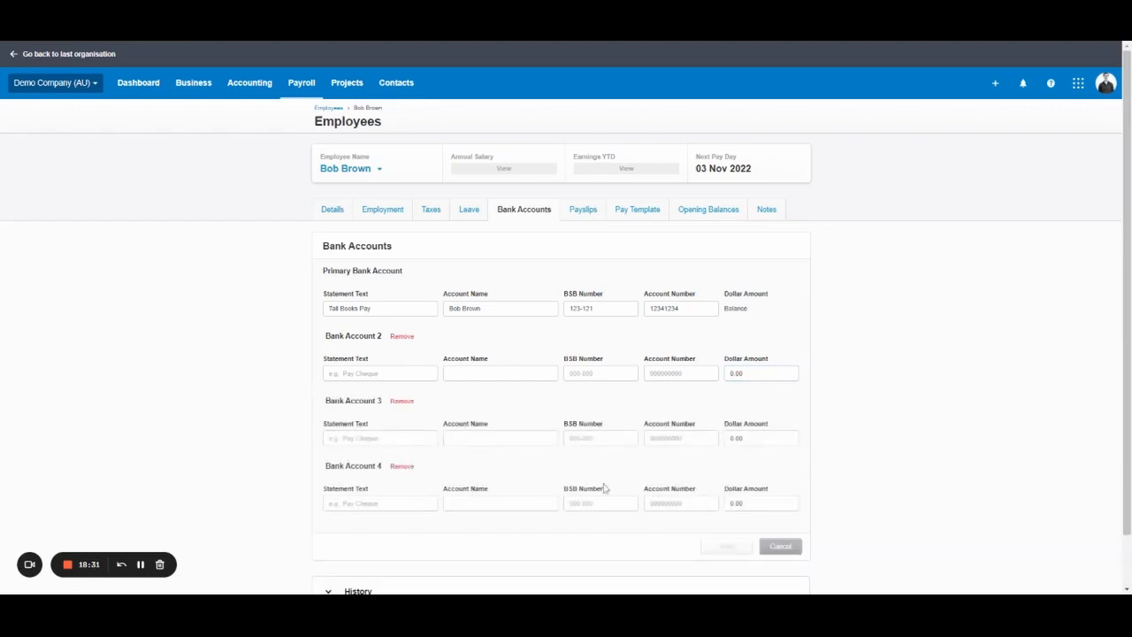
Go via the Payslips tab to the employee's empty Pay Template.
left_click(581, 221)
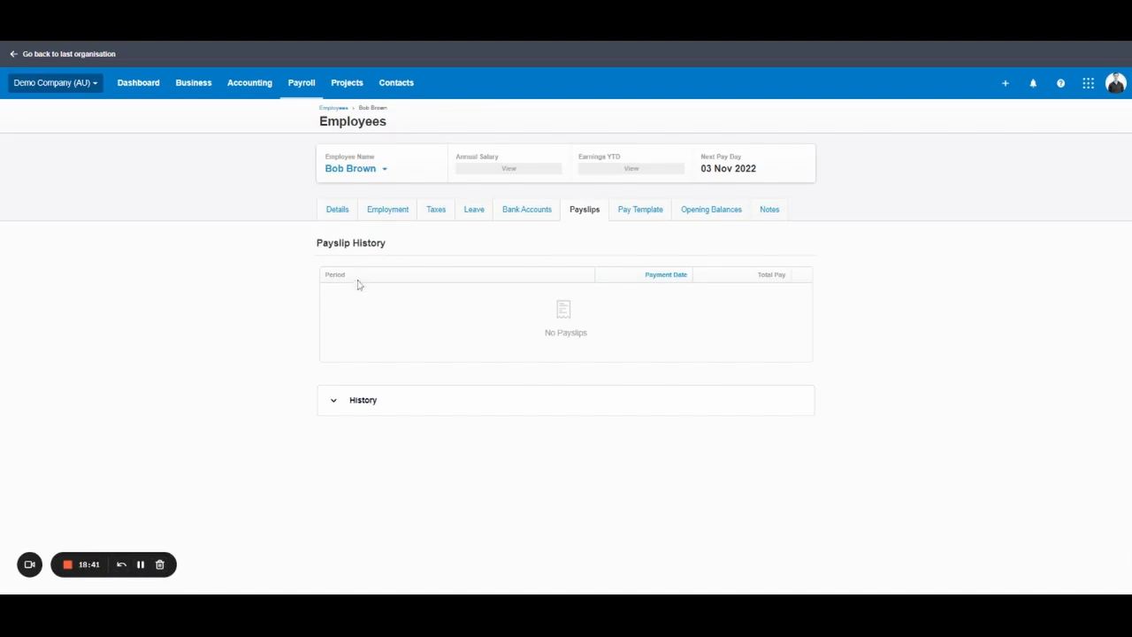
left_click(640, 212)
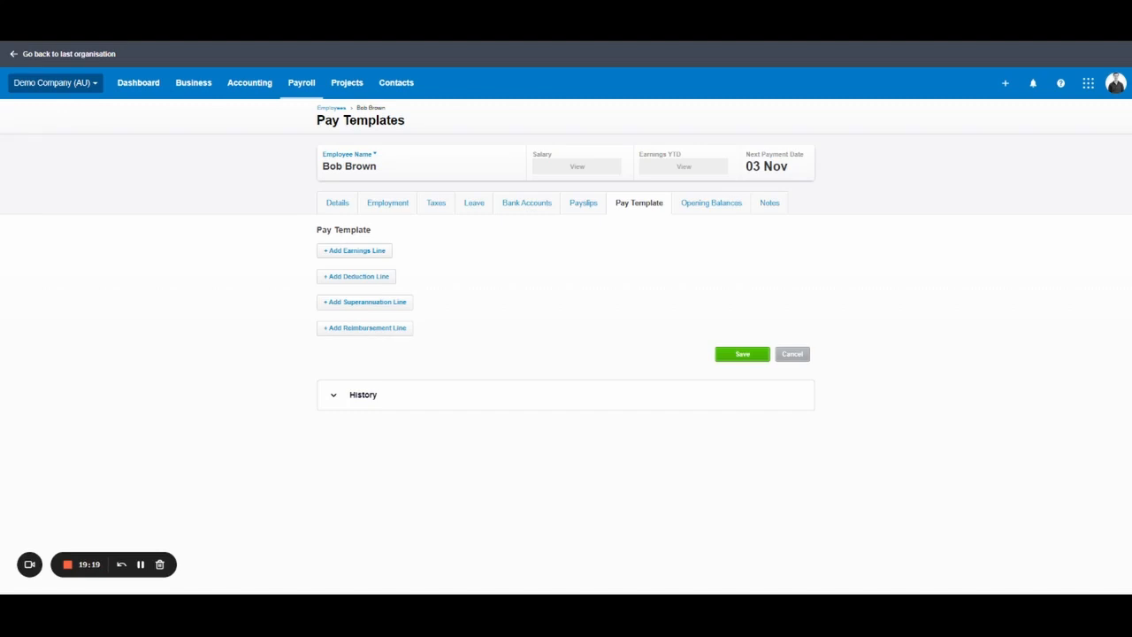
Add an Ordinary Hours earnings line calculated as an annual salary.
left_click(356, 255)
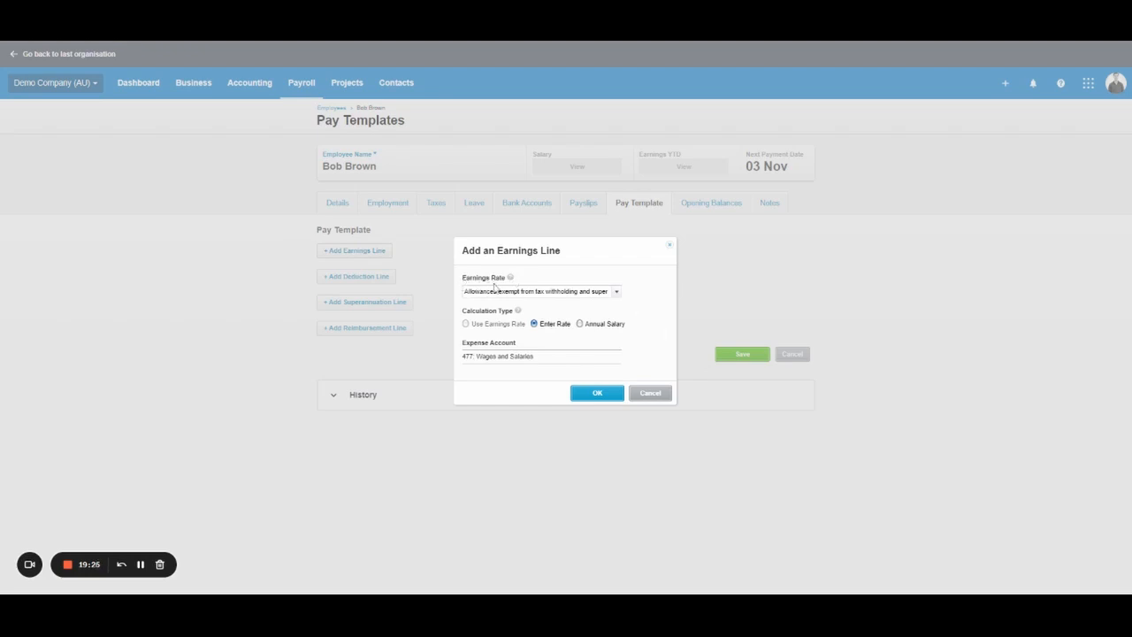
left_click(617, 297)
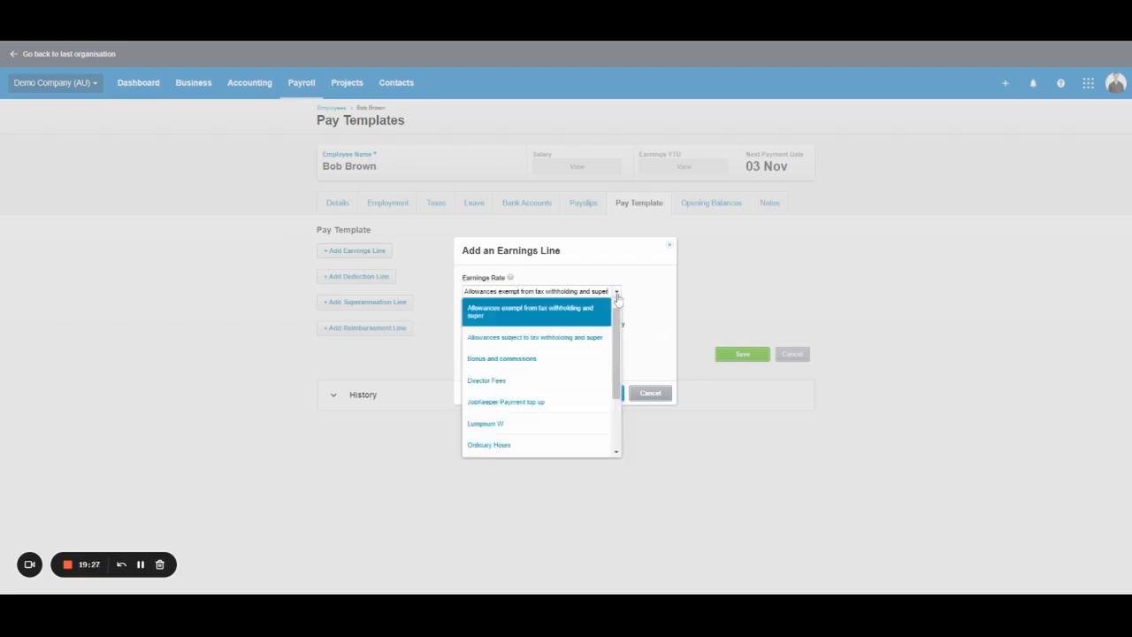
scroll(617, 305, "down", 2)
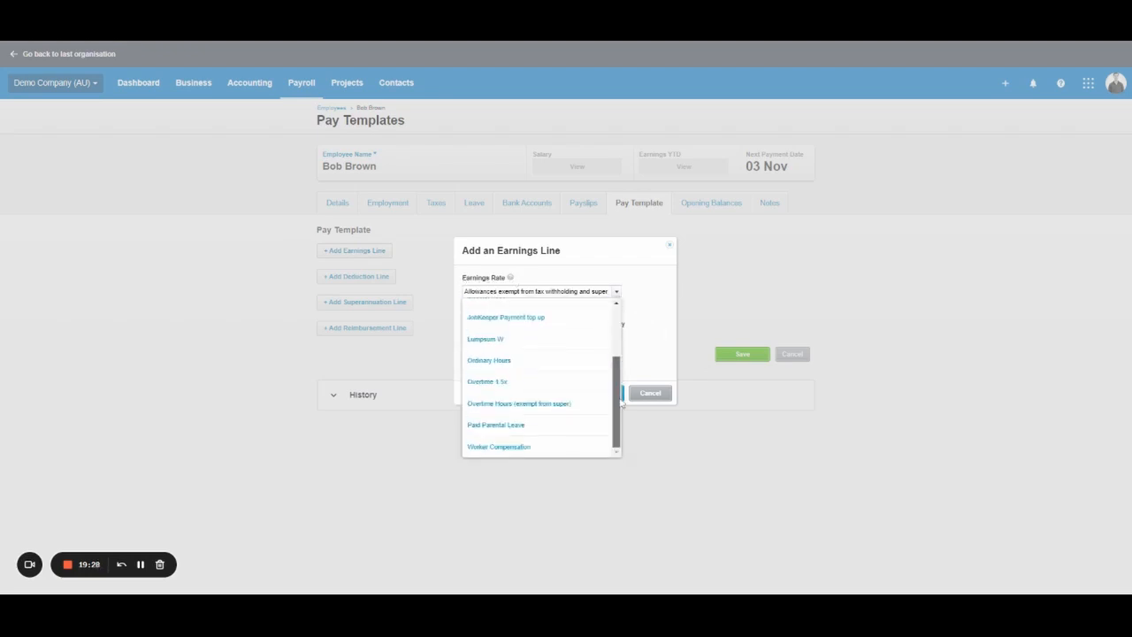
left_click(526, 361)
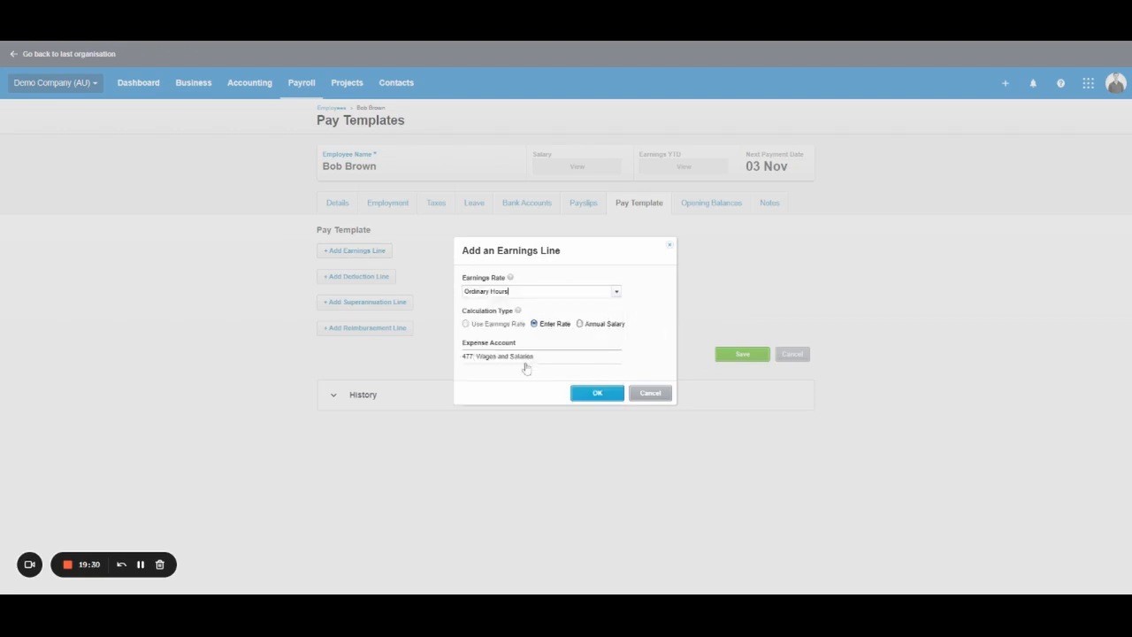
left_click(582, 325)
left_click(596, 394)
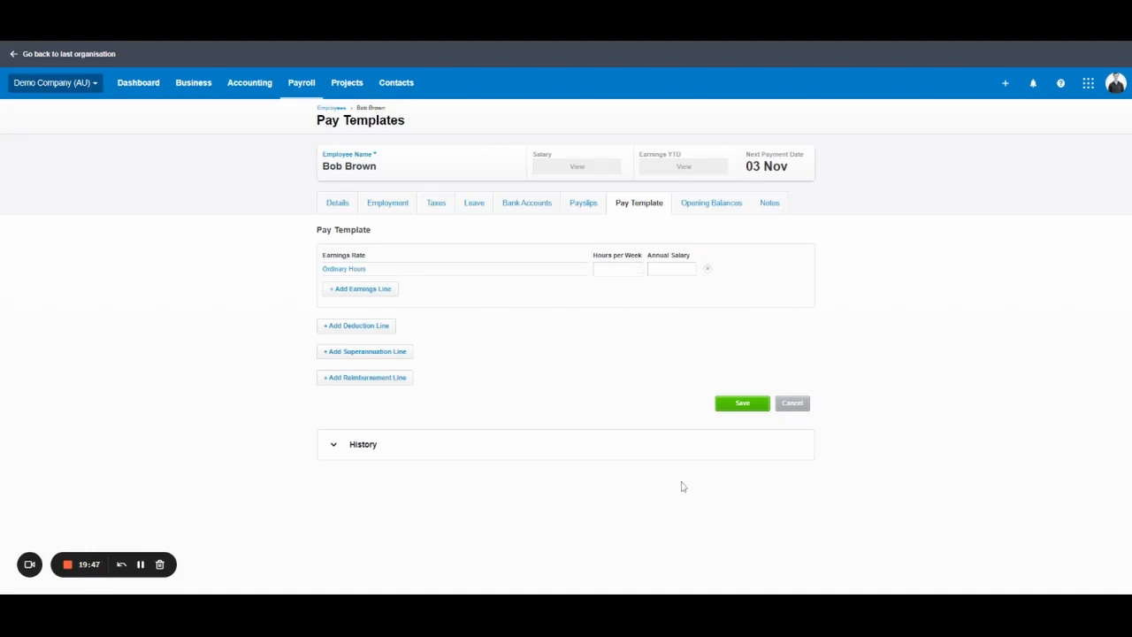
Enter 38 hours per week and a 100,000.00 annual salary on the line.
type("38")
left_click(690, 275)
type("100,00000")
left_click(793, 335)
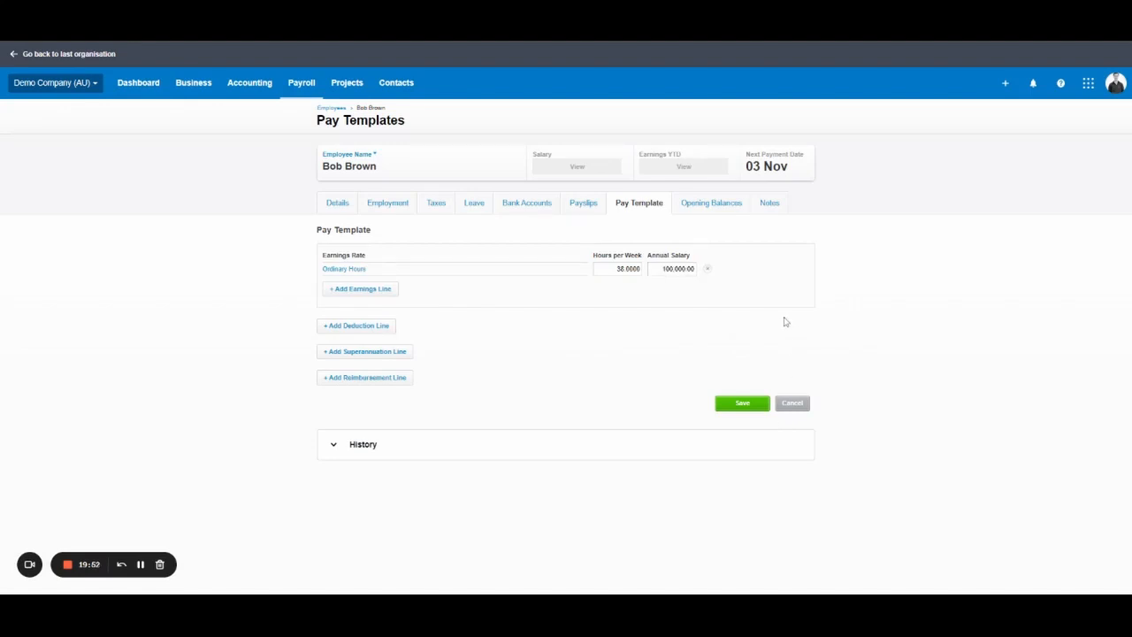
left_click(663, 270)
left_click(675, 322)
Delete the salaried line and add an Ordinary Hours line with an entered rate.
left_click(708, 268)
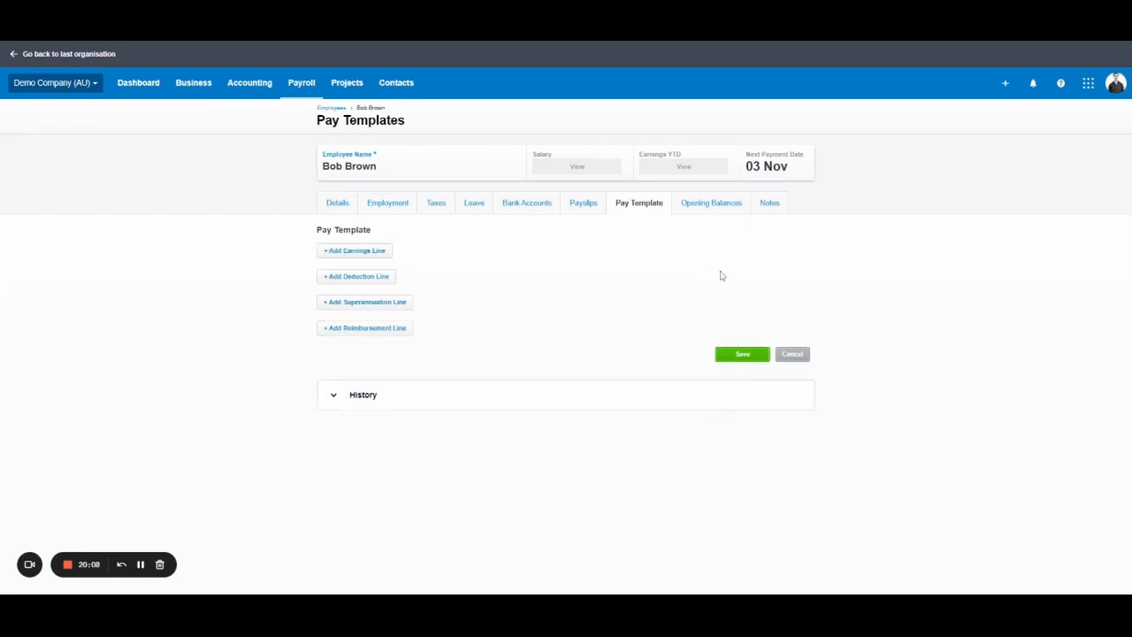
left_click(371, 256)
left_click(617, 289)
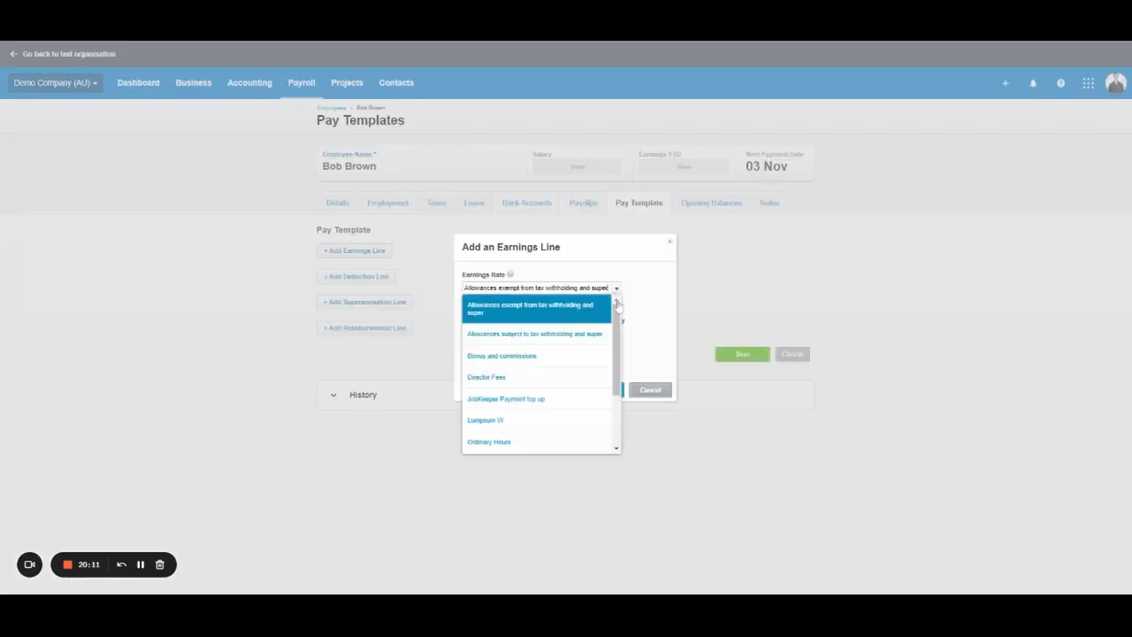
scroll(528, 349, "down", 2)
left_click(526, 384)
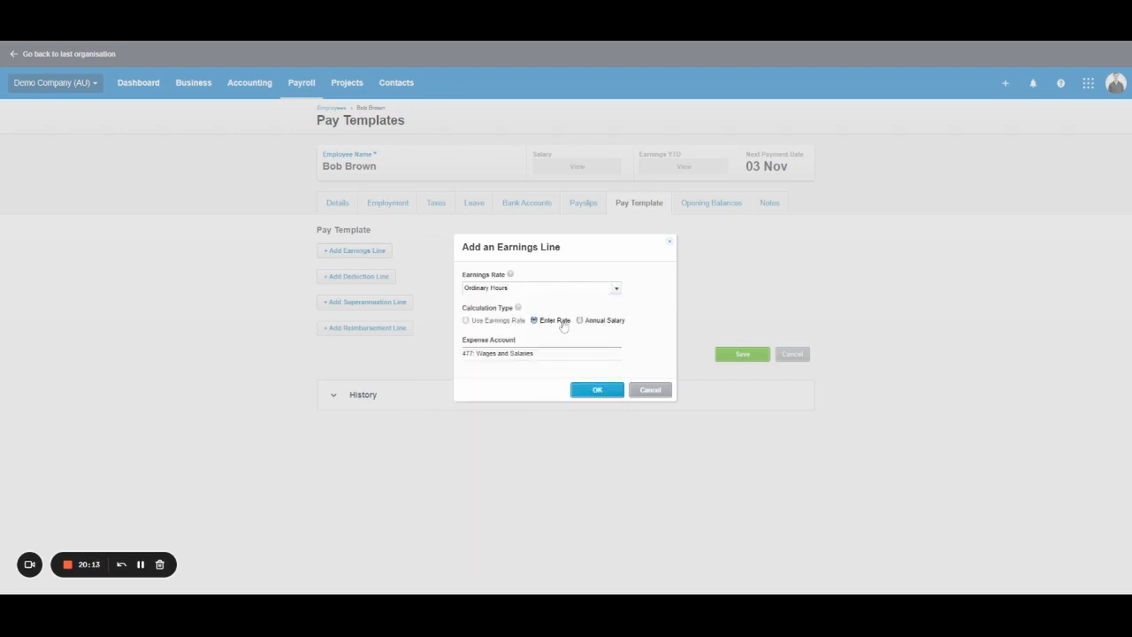
left_click(610, 391)
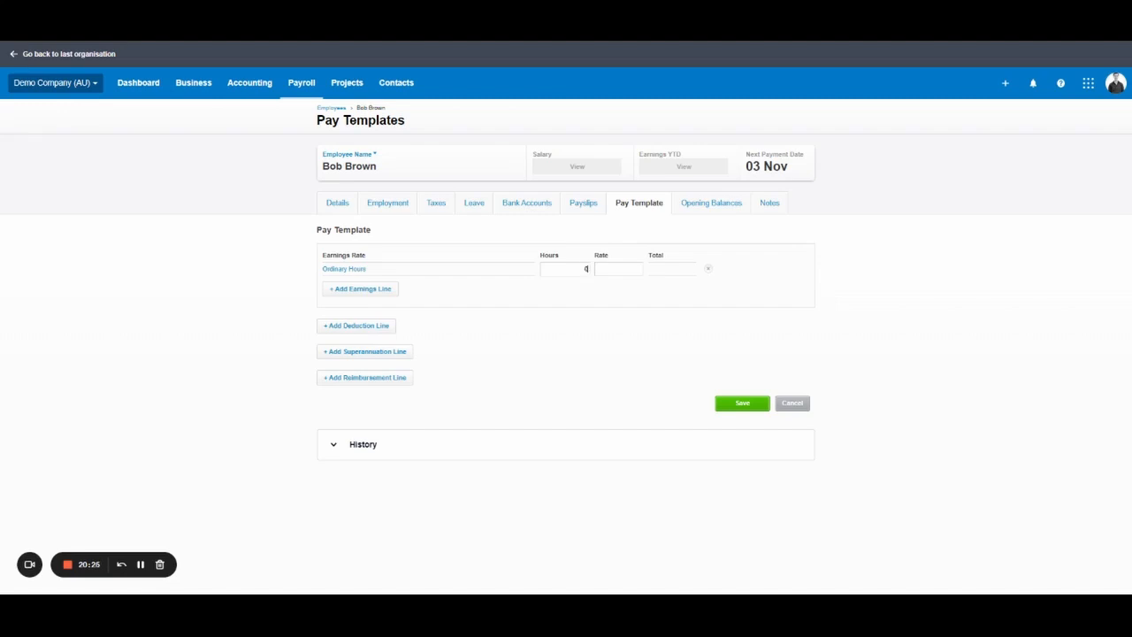
Set the Ordinary Hours rate to 30 and the hours to 0.
key("Tab")
type("25")
key("Tab")
left_click(562, 271)
type("30")
left_click(623, 275)
type("30")
key("Tab")
left_click(577, 269)
type("000000")
left_click(691, 338)
Cancel a second earnings line and begin adding a deduction line.
left_click(389, 291)
left_click(616, 288)
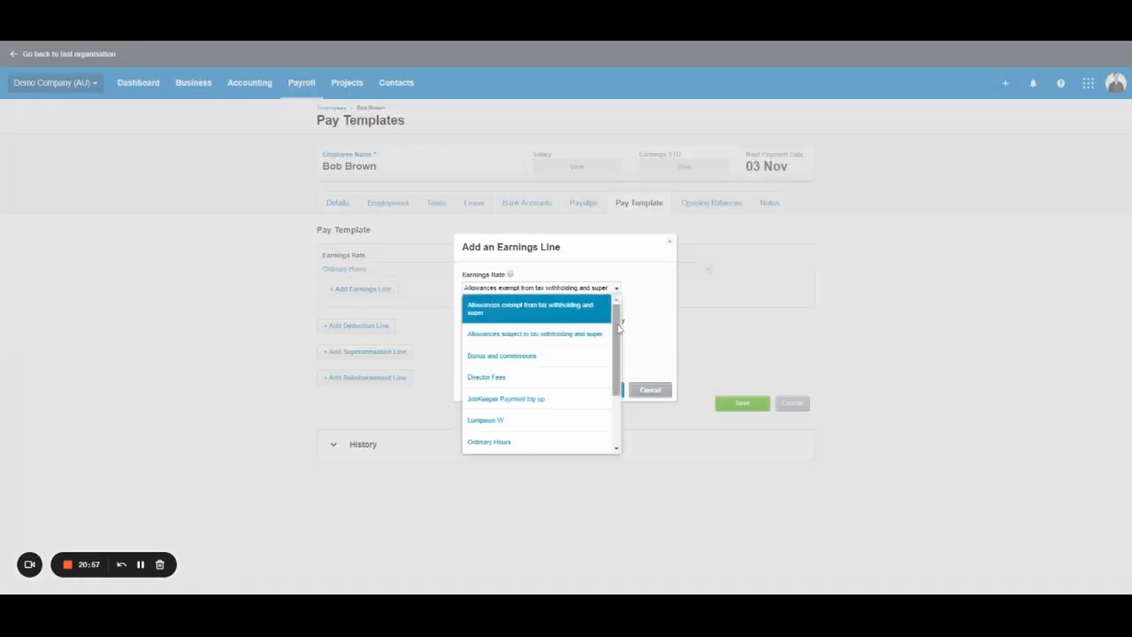
scroll(615, 395, "down", 2)
scroll(616, 395, "up", 2)
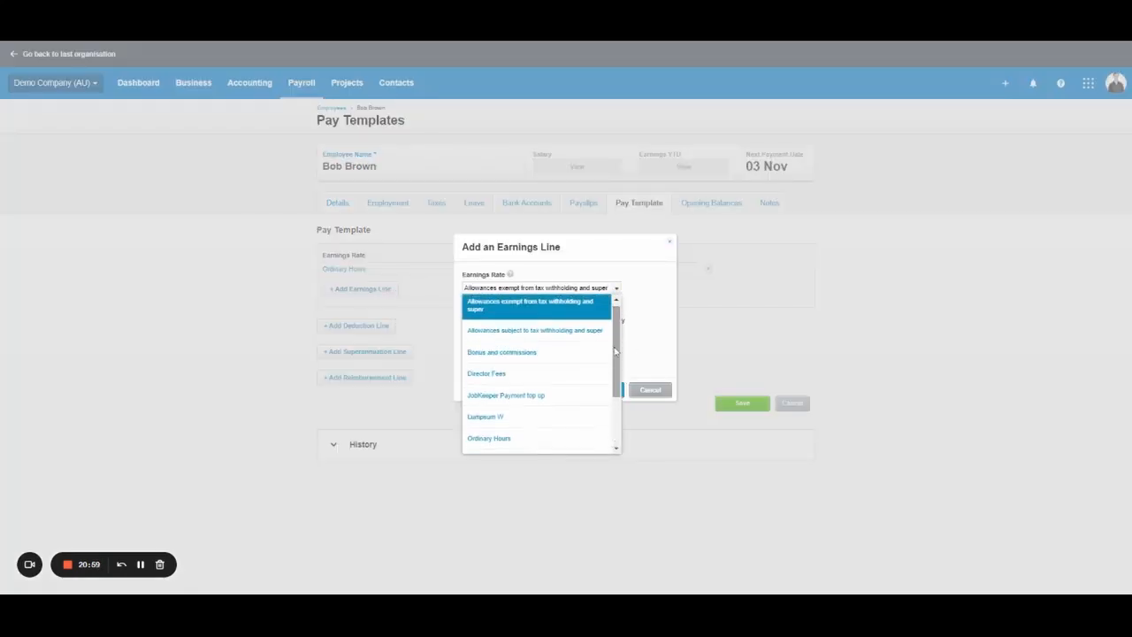
left_click(669, 353)
left_click(651, 390)
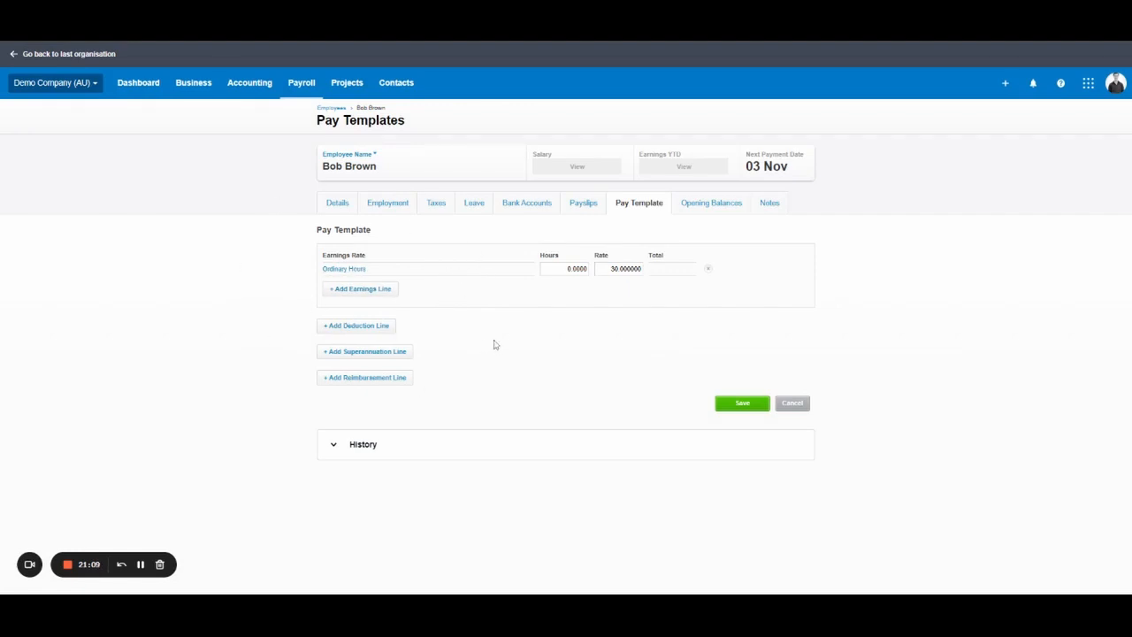
left_click(367, 334)
left_click(615, 294)
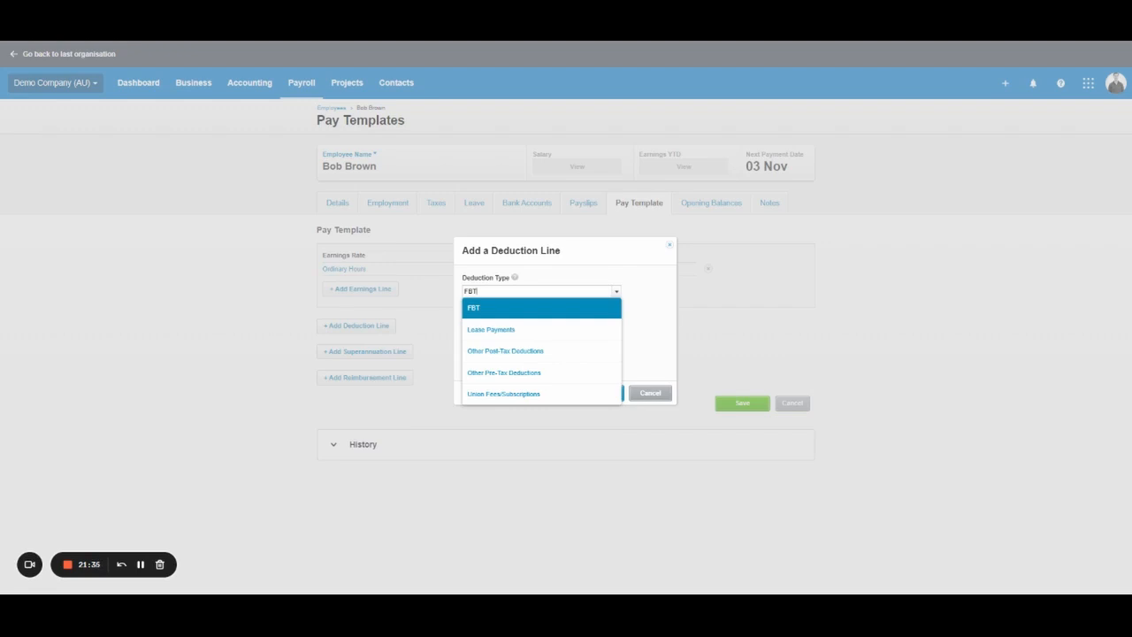
left_click(524, 395)
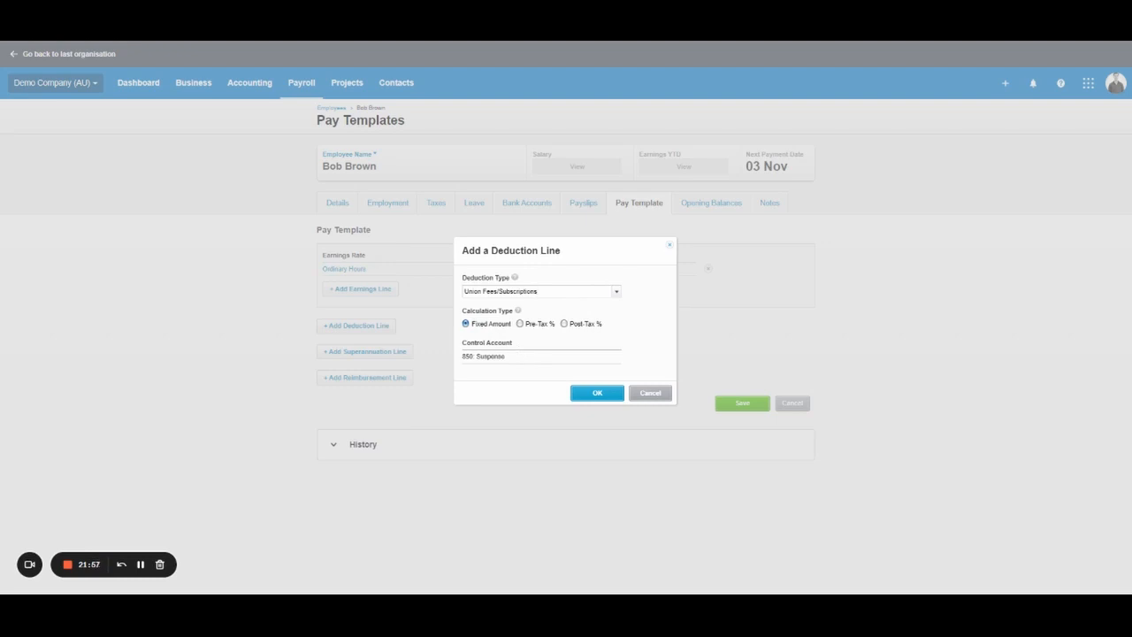
left_click(667, 396)
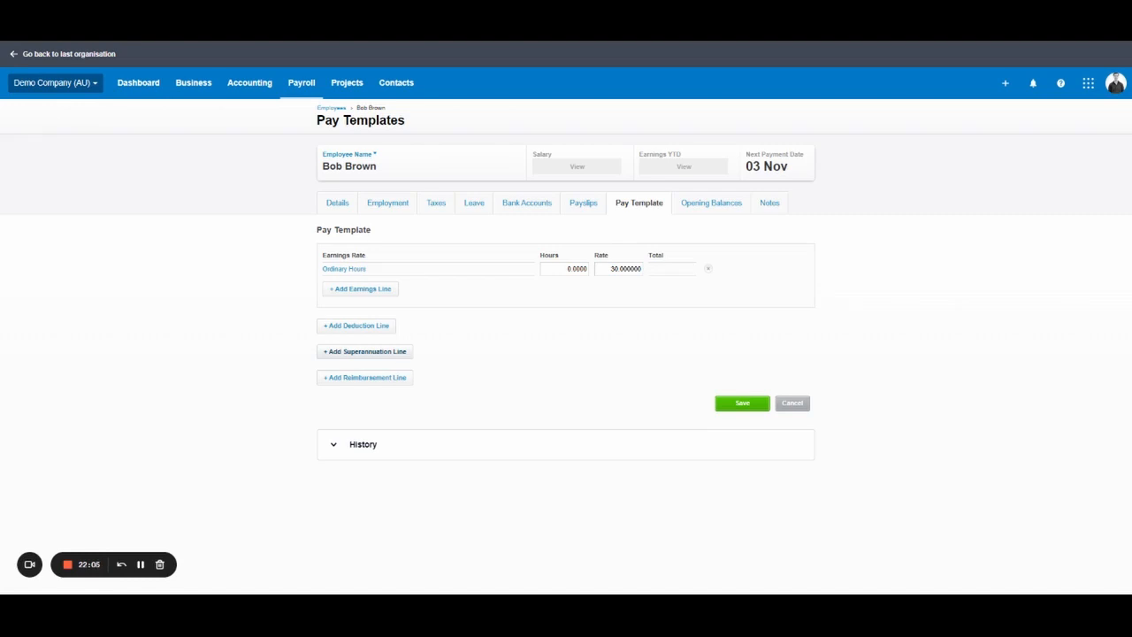
left_click(363, 355)
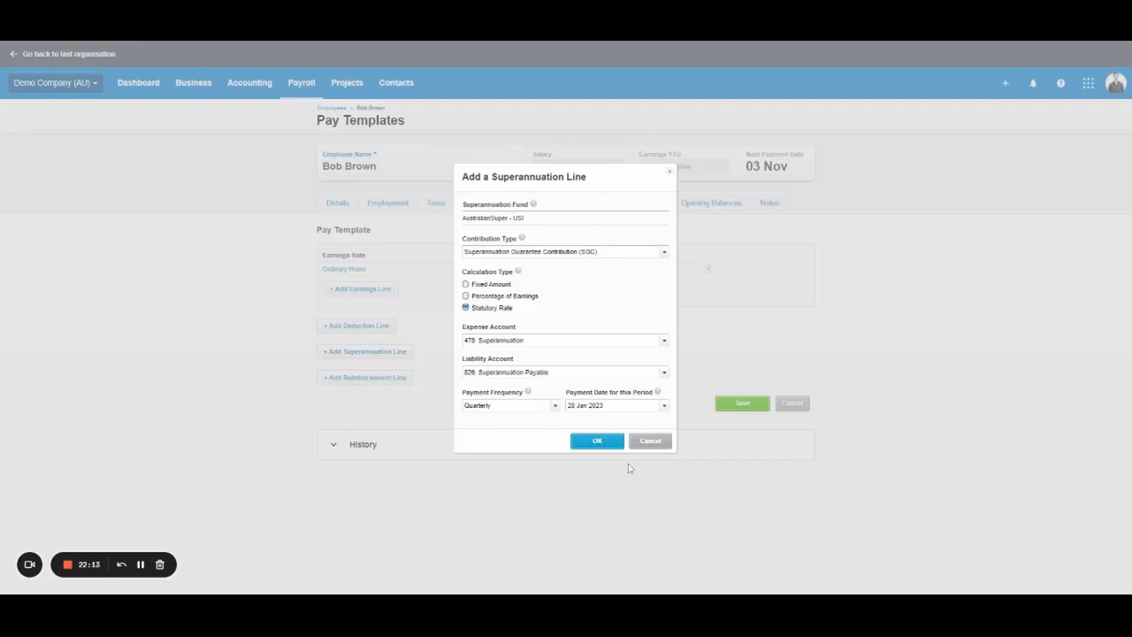
left_click(608, 443)
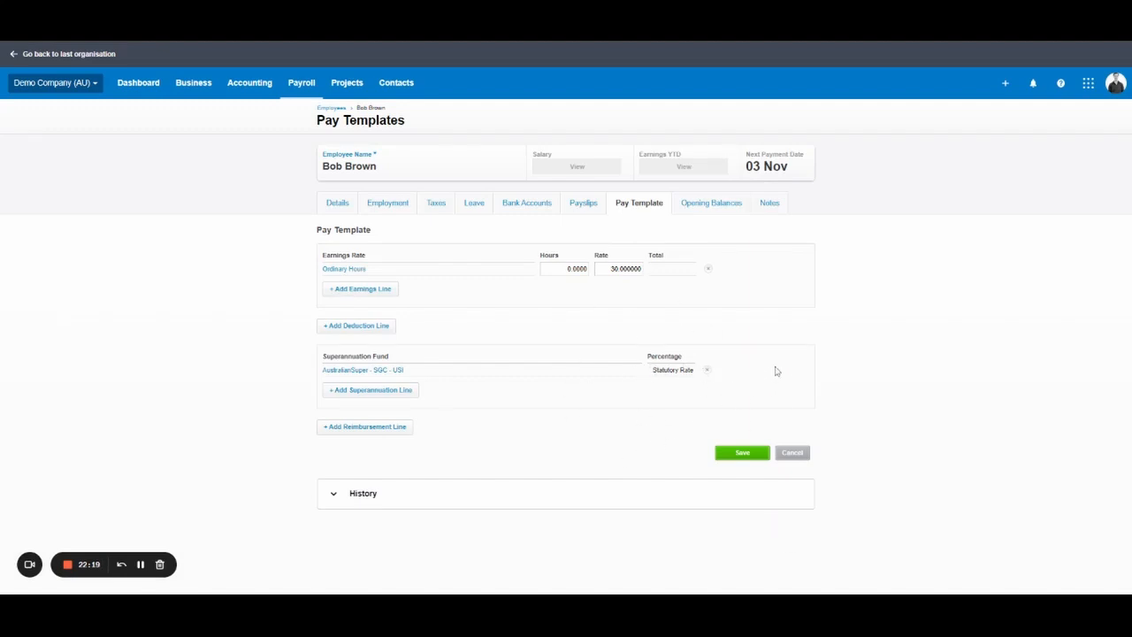
left_click(358, 370)
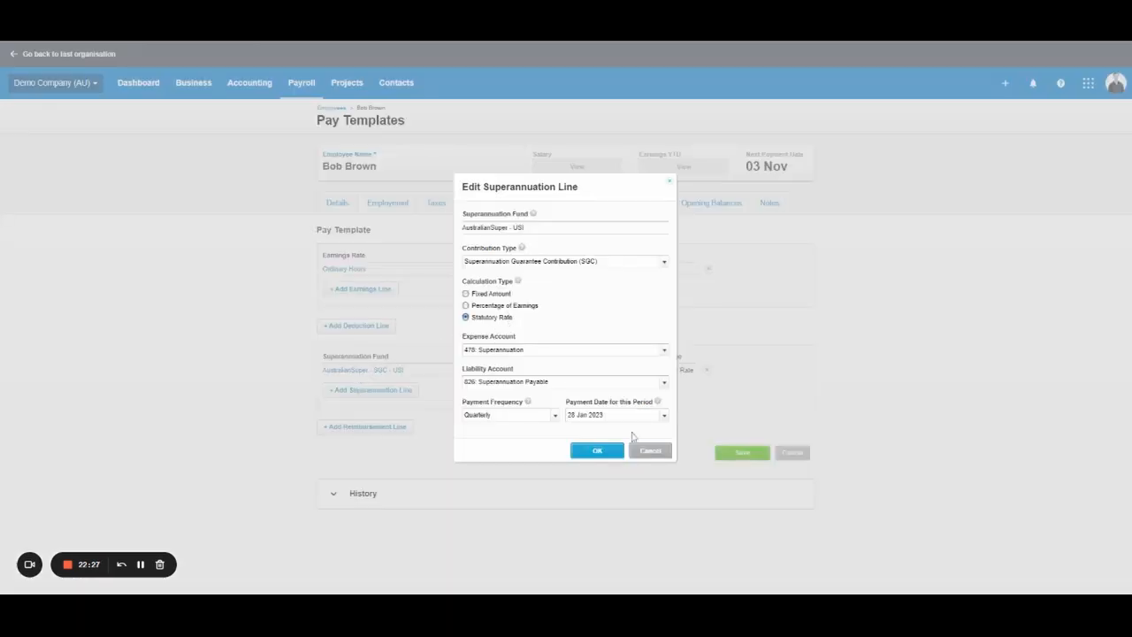
left_click(654, 453)
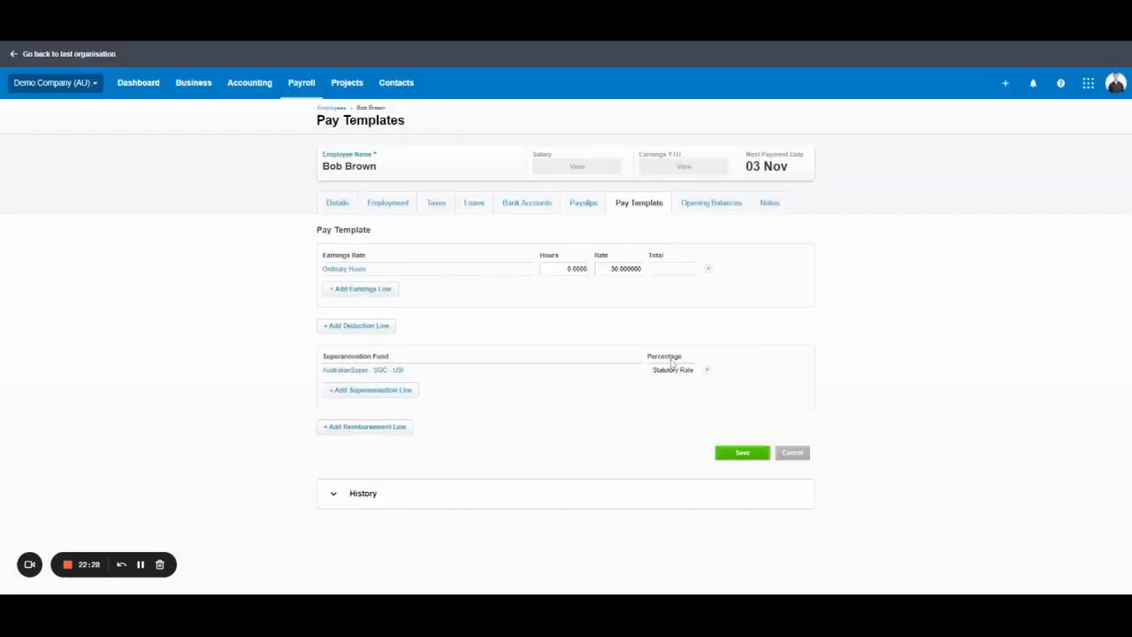
left_click(373, 391)
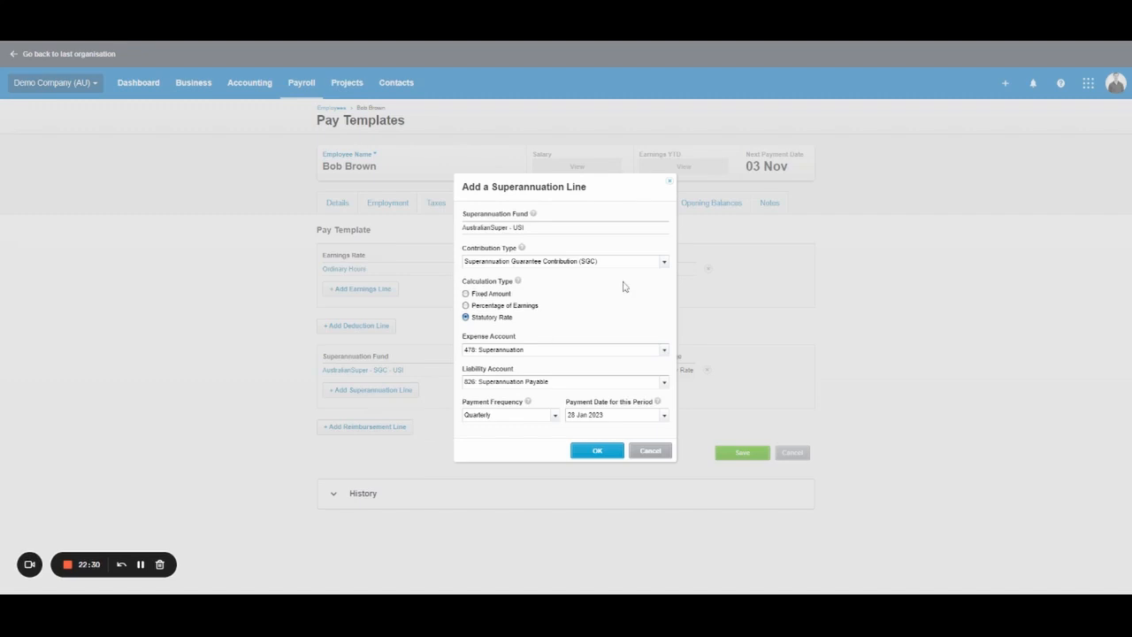
left_click(640, 454)
left_click_drag(654, 373, 720, 378)
left_click(731, 402)
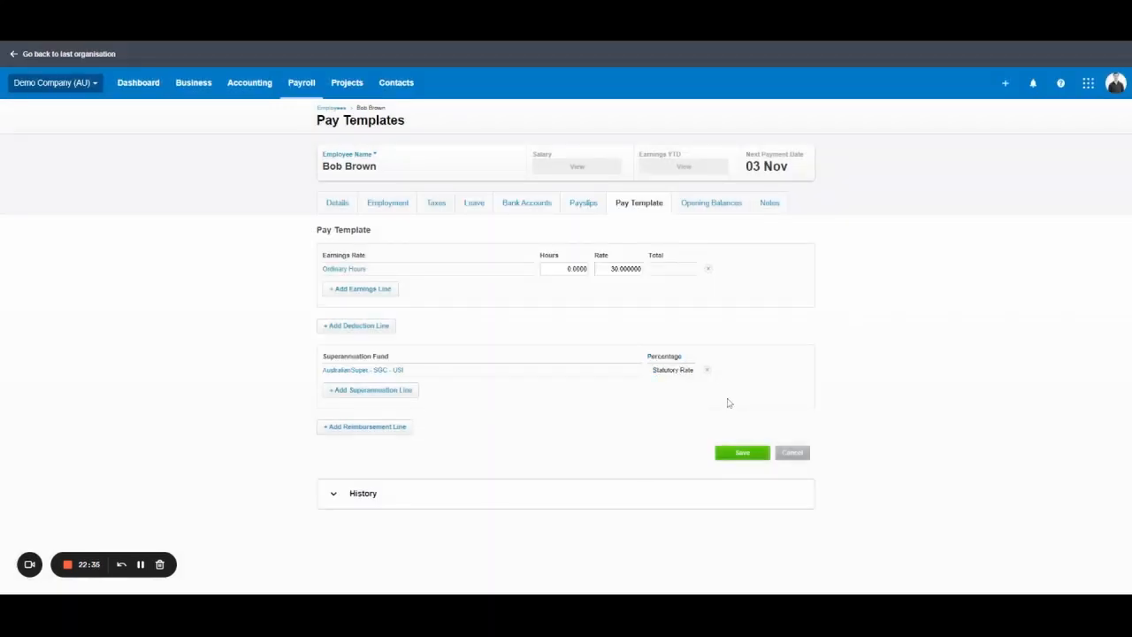
left_click(384, 397)
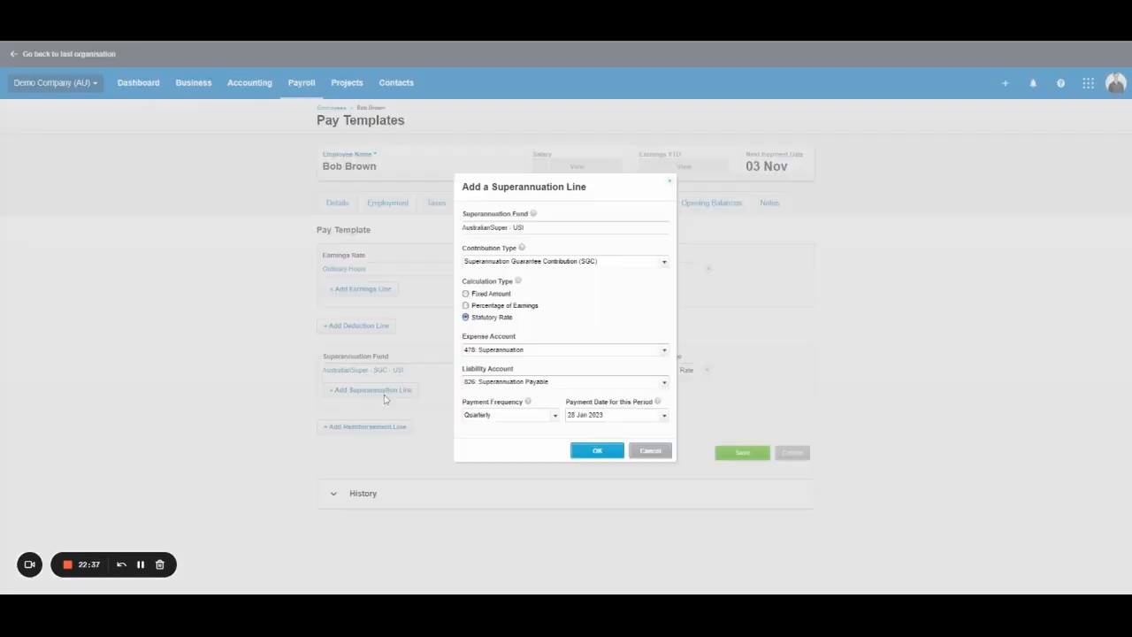
left_click(495, 307)
left_click(597, 452)
left_click(675, 402)
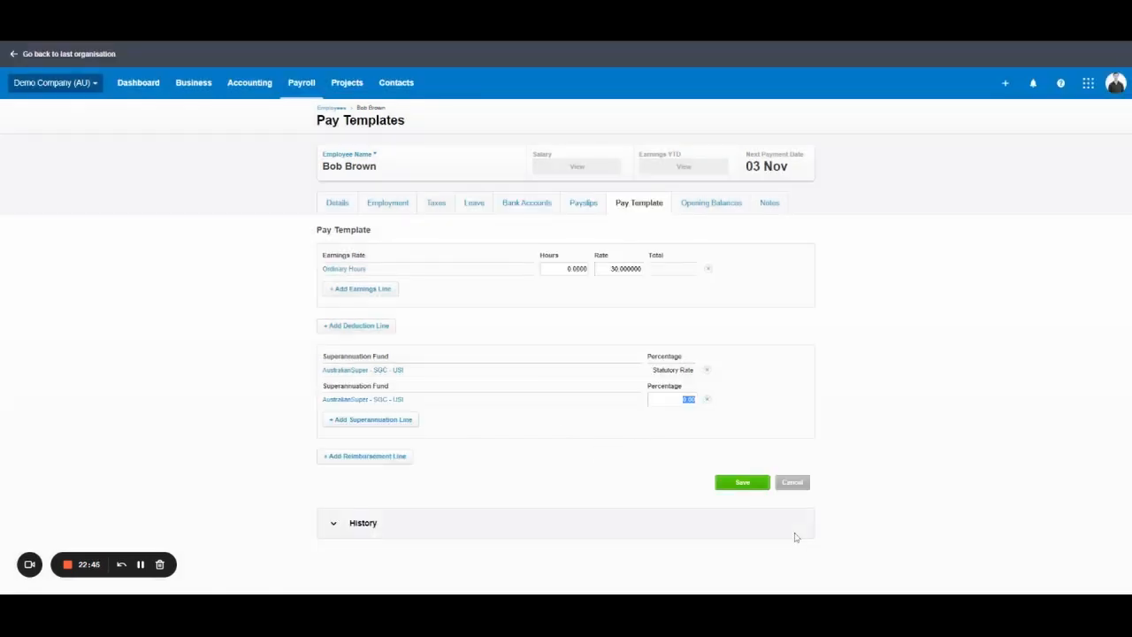
type("1.50")
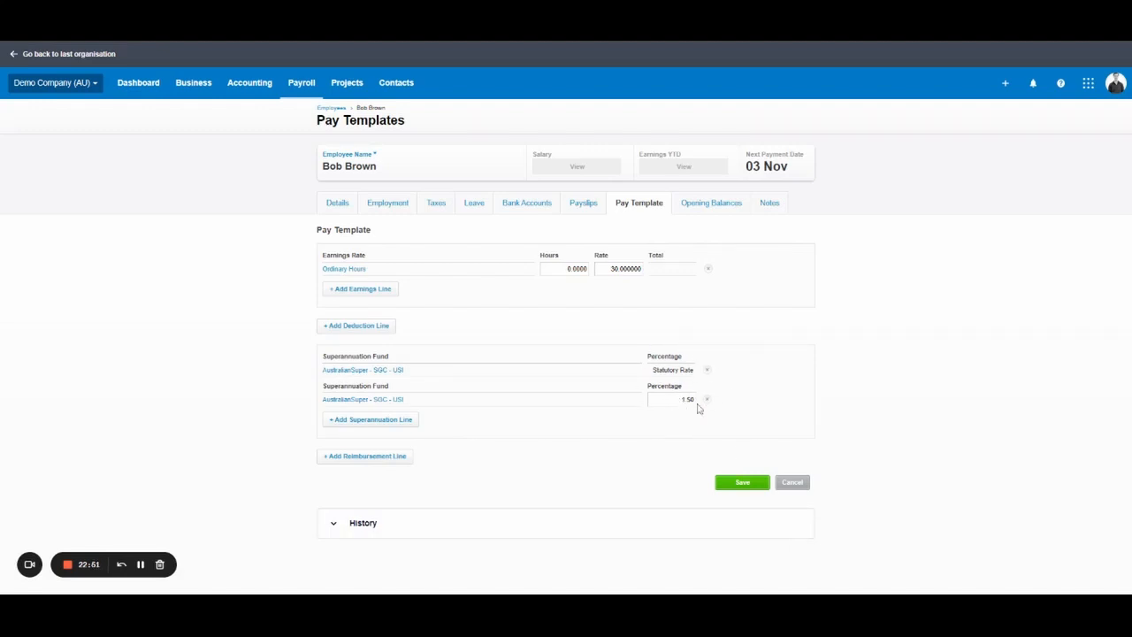
left_click(363, 400)
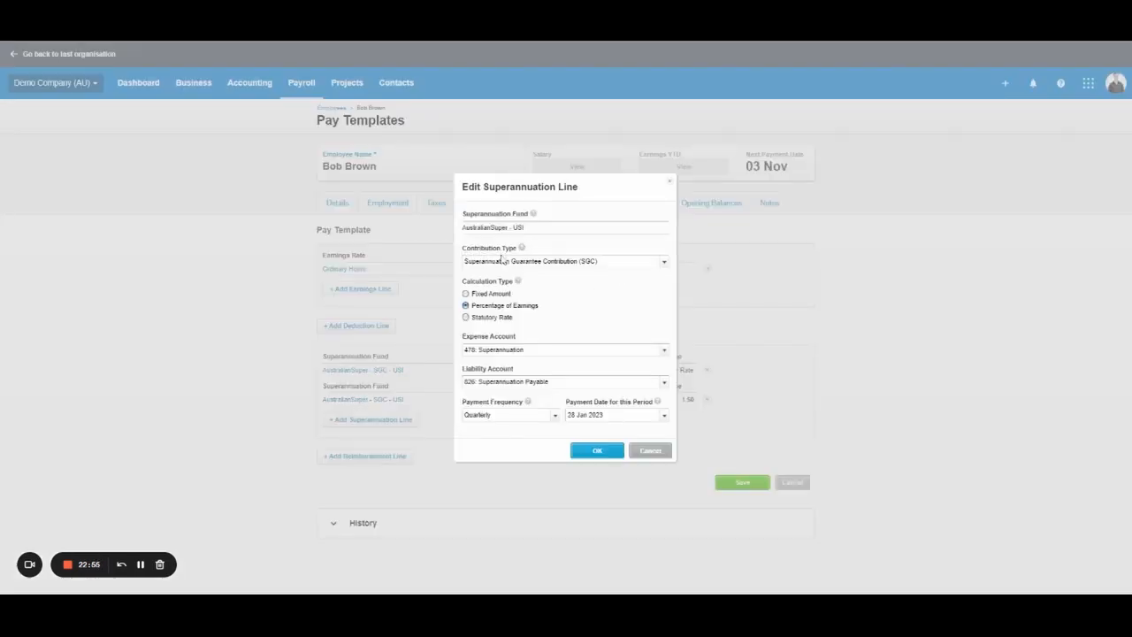
left_click(665, 262)
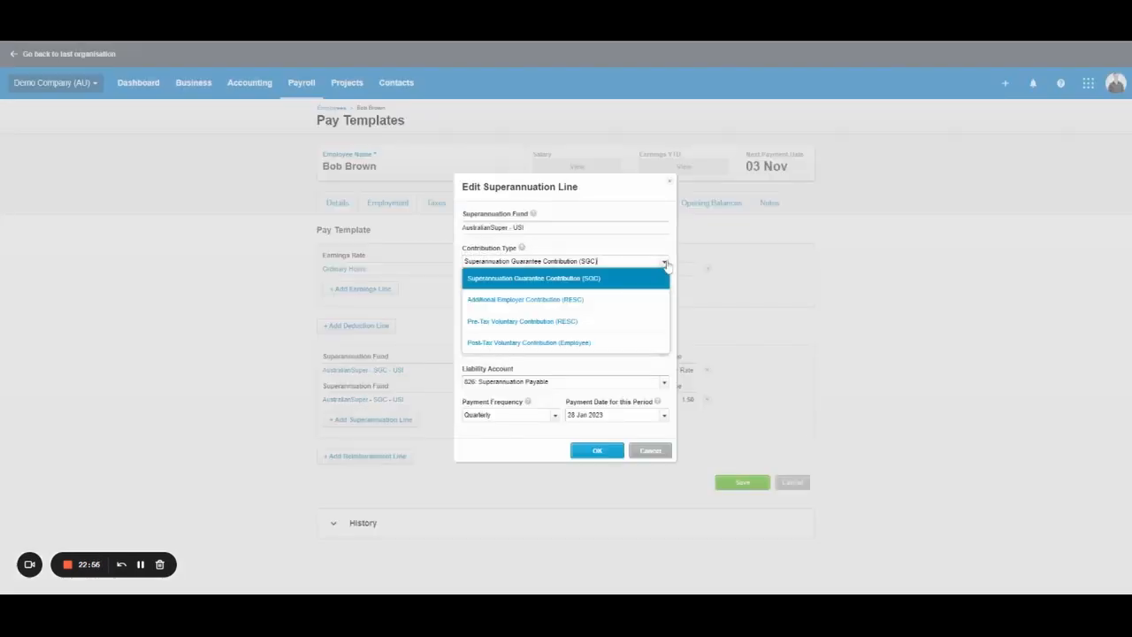
left_click(513, 301)
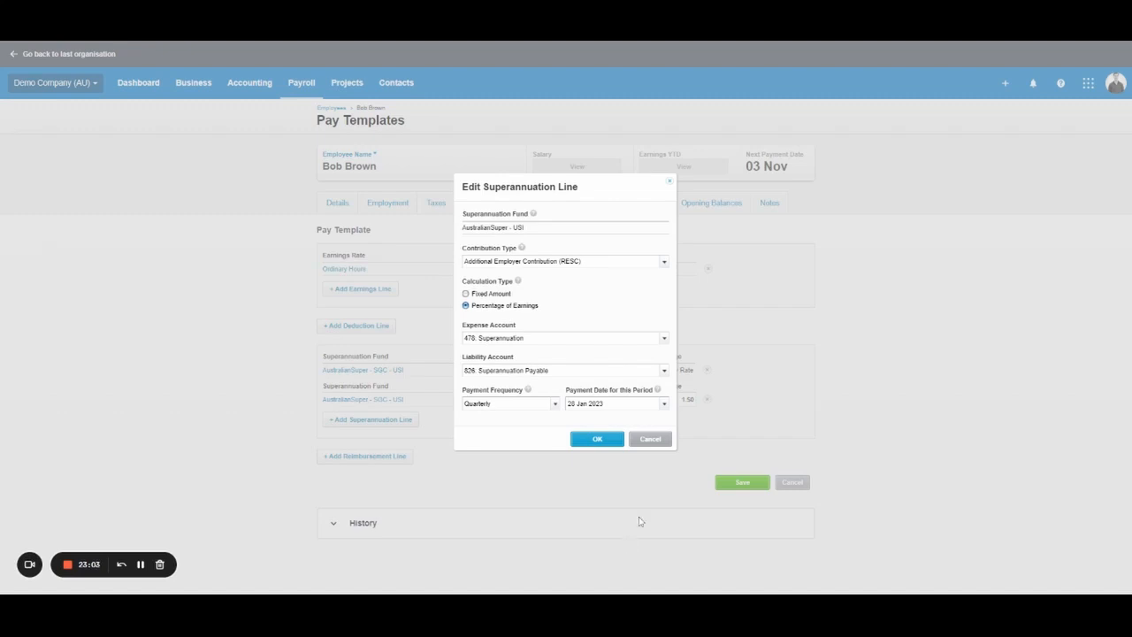
left_click(650, 439)
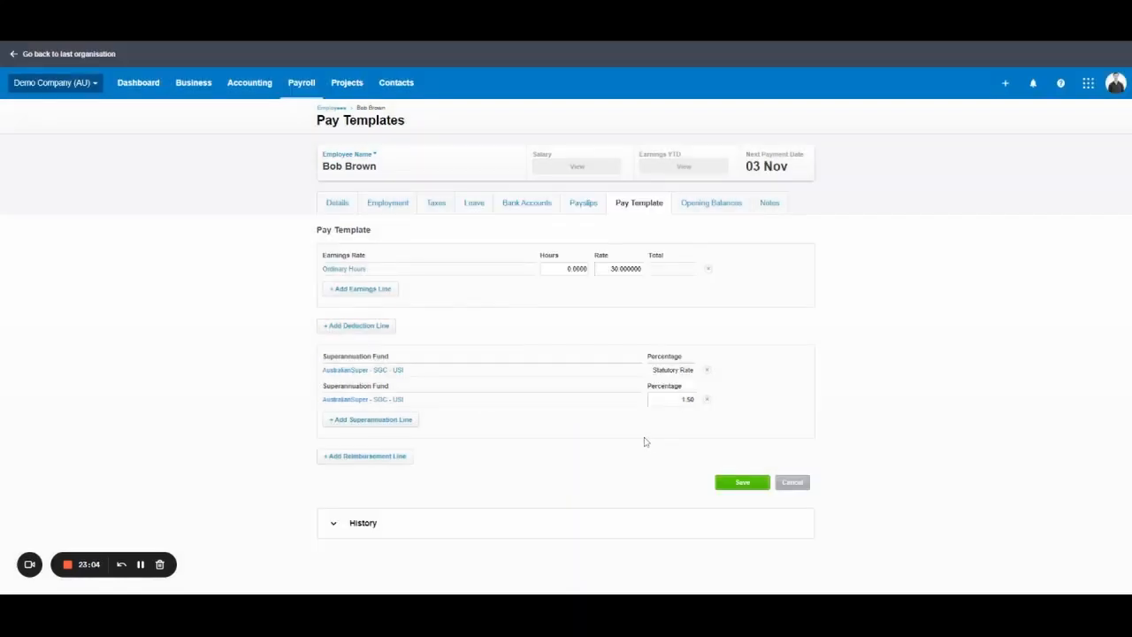
left_click(707, 400)
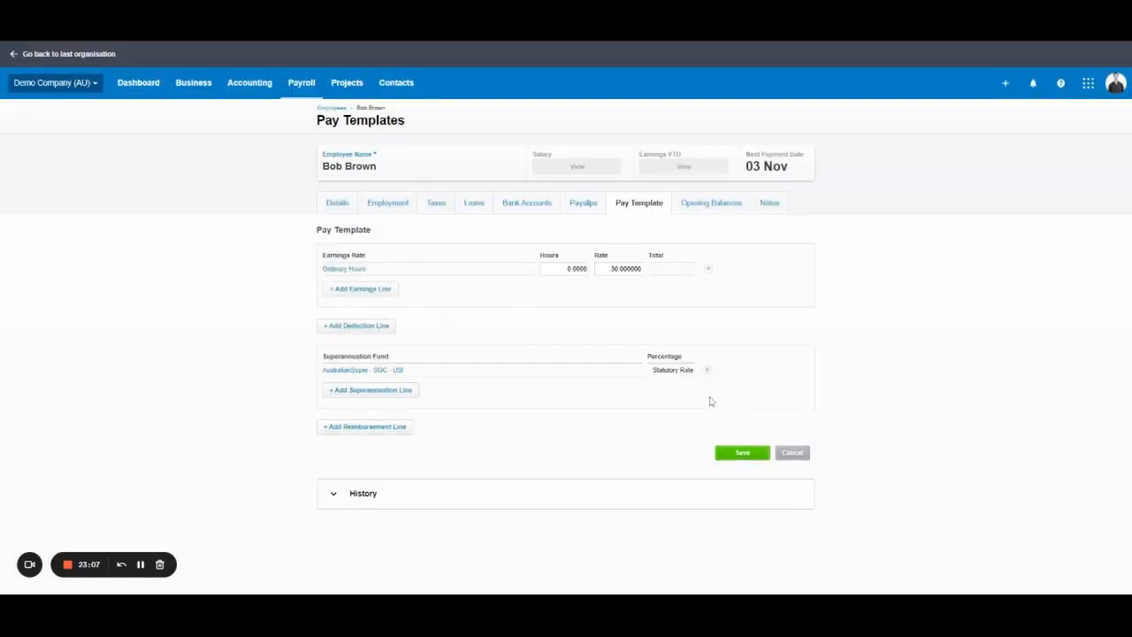
left_click(383, 395)
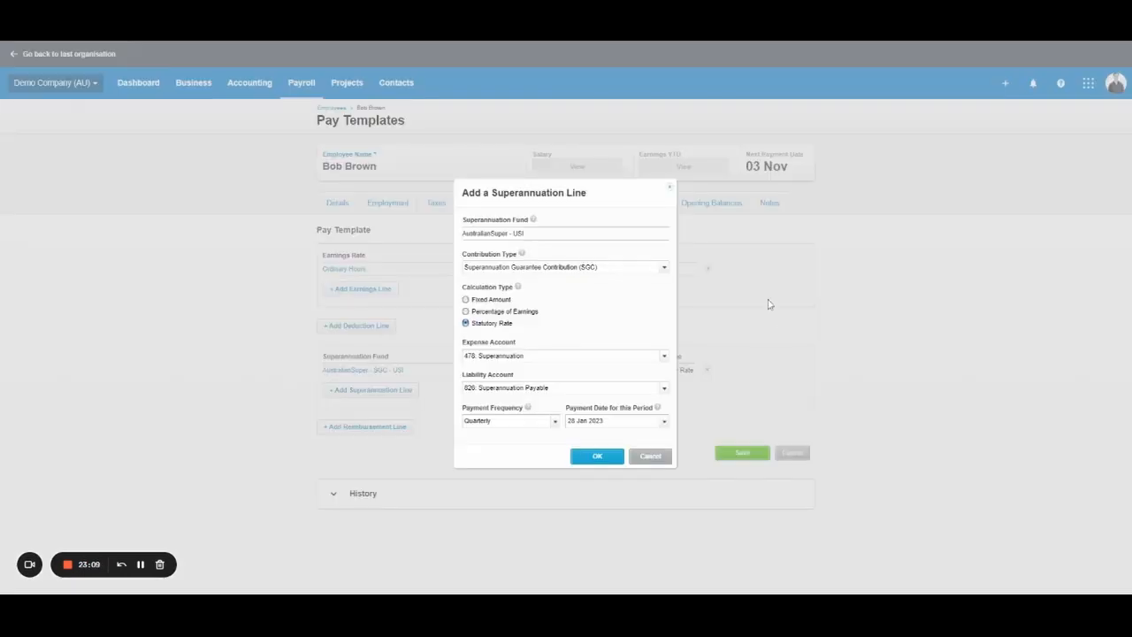
Add a Pre-Tax Voluntary Contribution (RESC) super line with a fixed amount of 500.00.
left_click(668, 270)
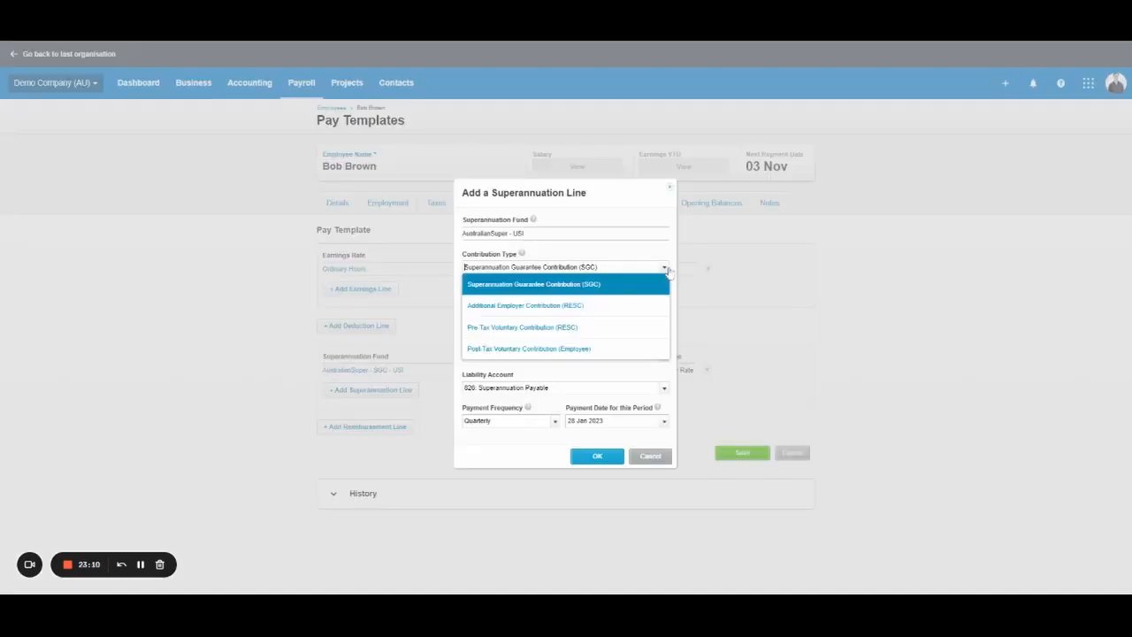
left_click(579, 329)
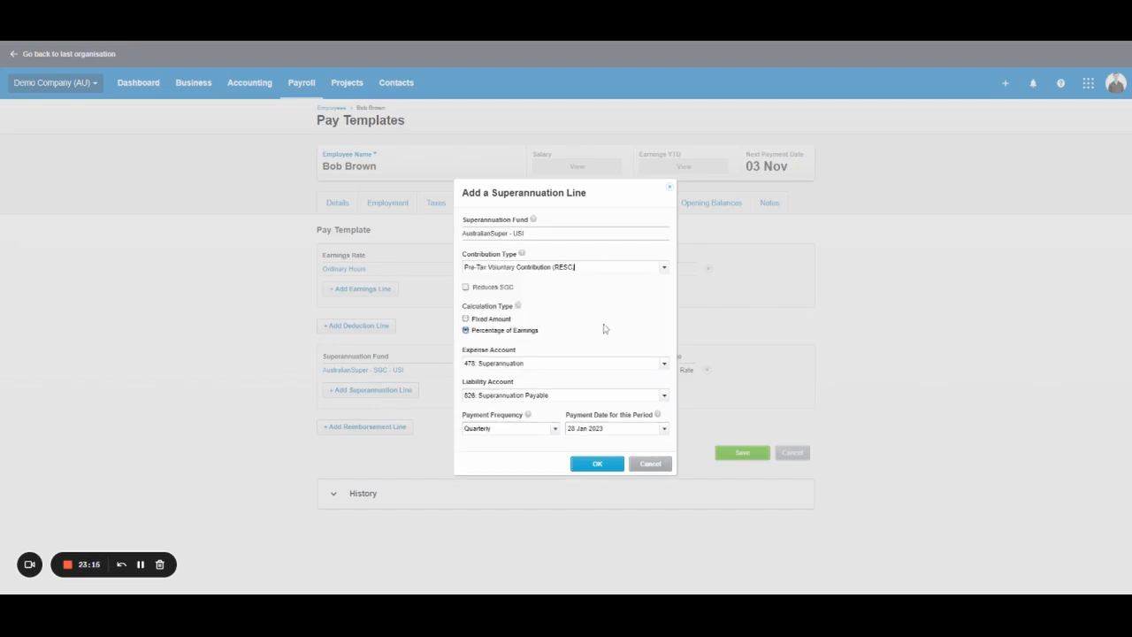
left_click(503, 320)
left_click(597, 465)
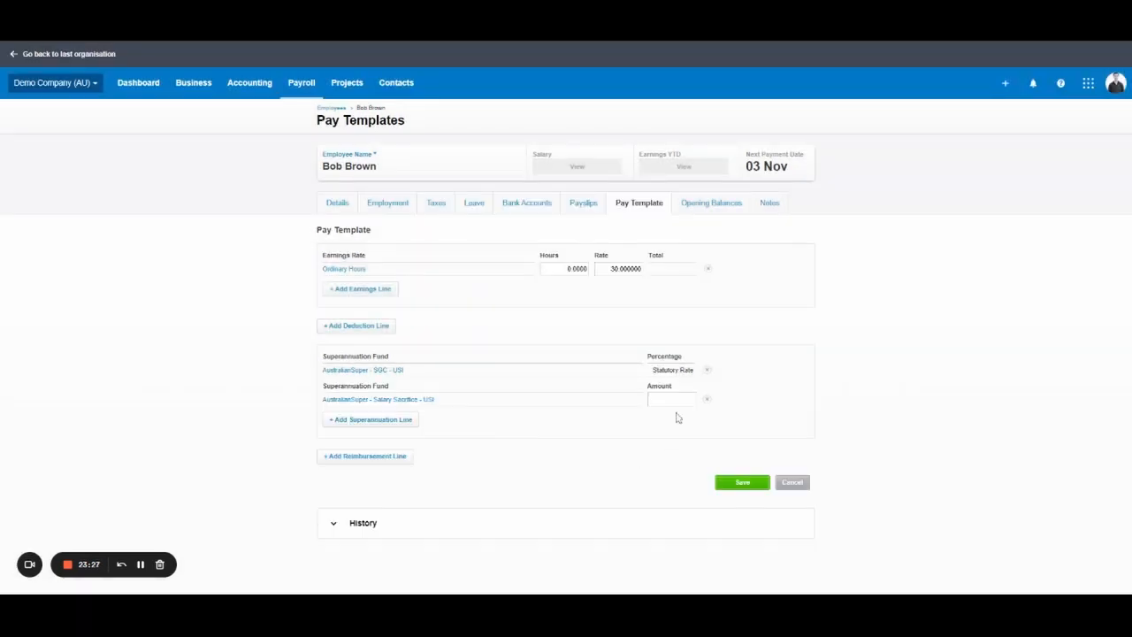
left_click(877, 482)
left_click(577, 269)
Switch Ordinary Hours to Annual Salary with 38 weekly hours and 100,000 salary.
left_click(344, 269)
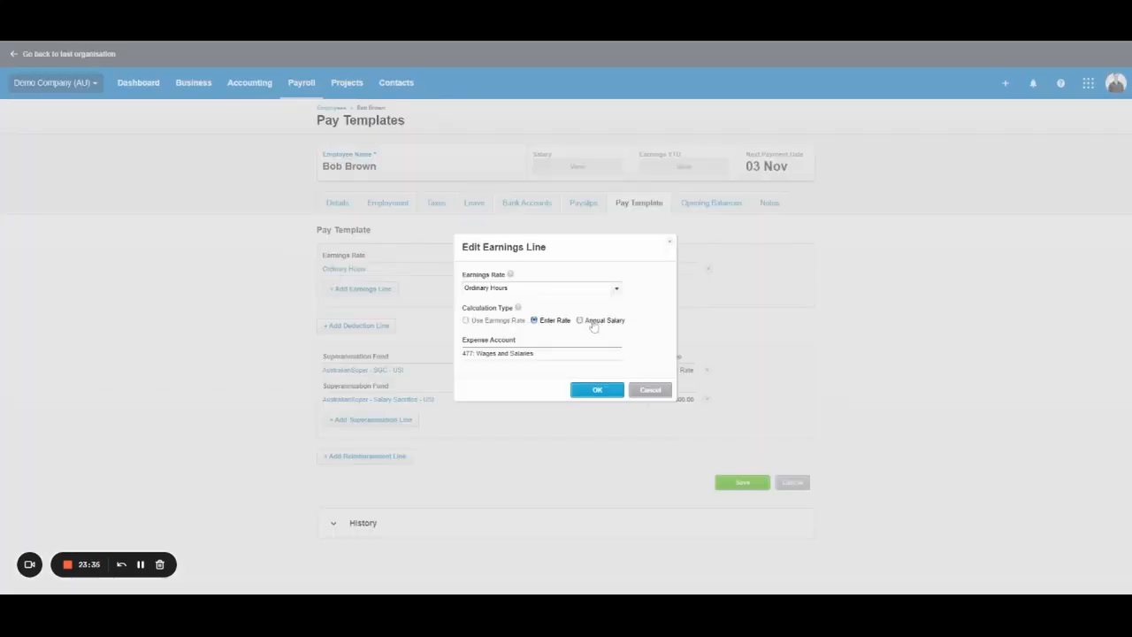
left_click(579, 320)
left_click(589, 391)
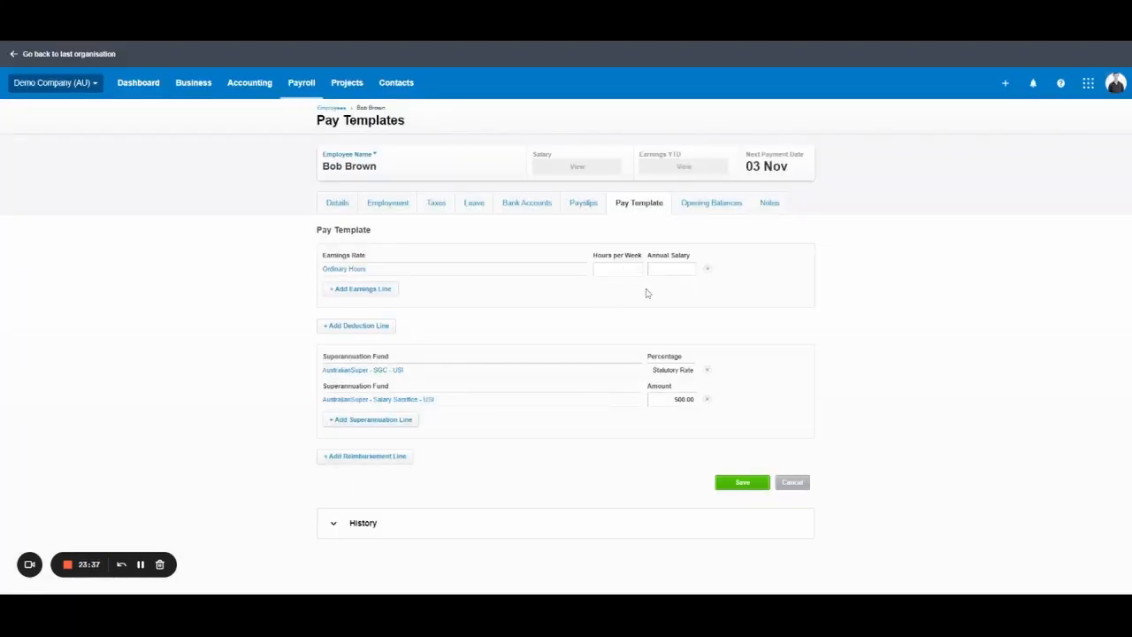
key("Tab")
type("100,000")
key("Tab")
Recheck the salary line values and review the salary sacrifice settings without changes.
left_click_drag(653, 369, 695, 370)
left_click(797, 359)
left_click_drag(663, 269, 697, 270)
left_click(821, 283)
left_click_drag(655, 404, 785, 387)
left_click(782, 379)
left_click(439, 400)
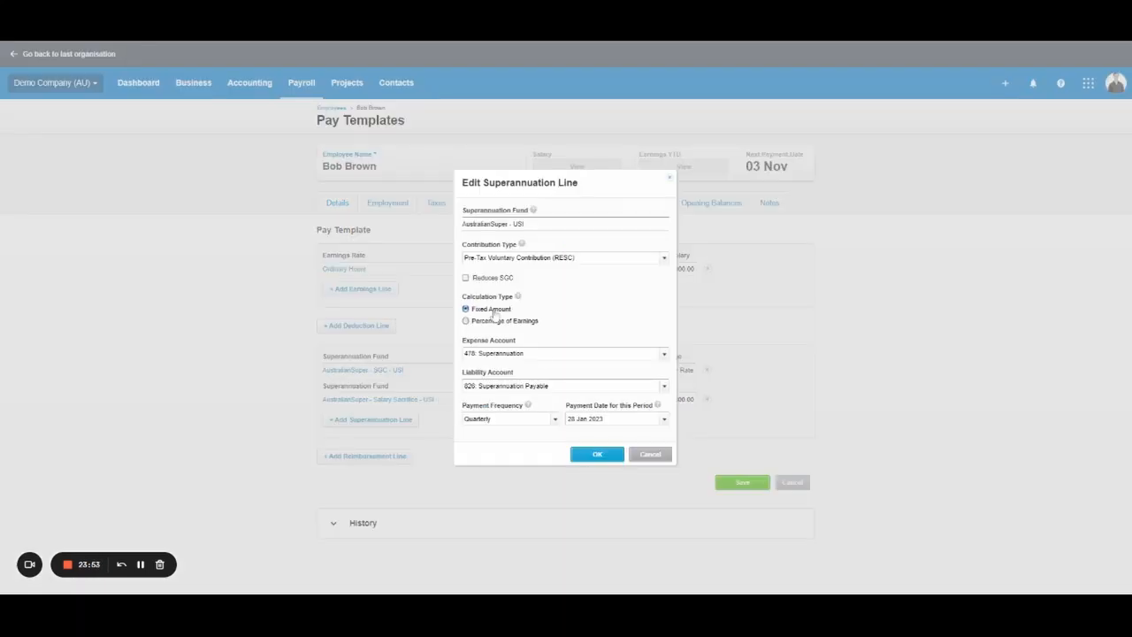
left_click(657, 456)
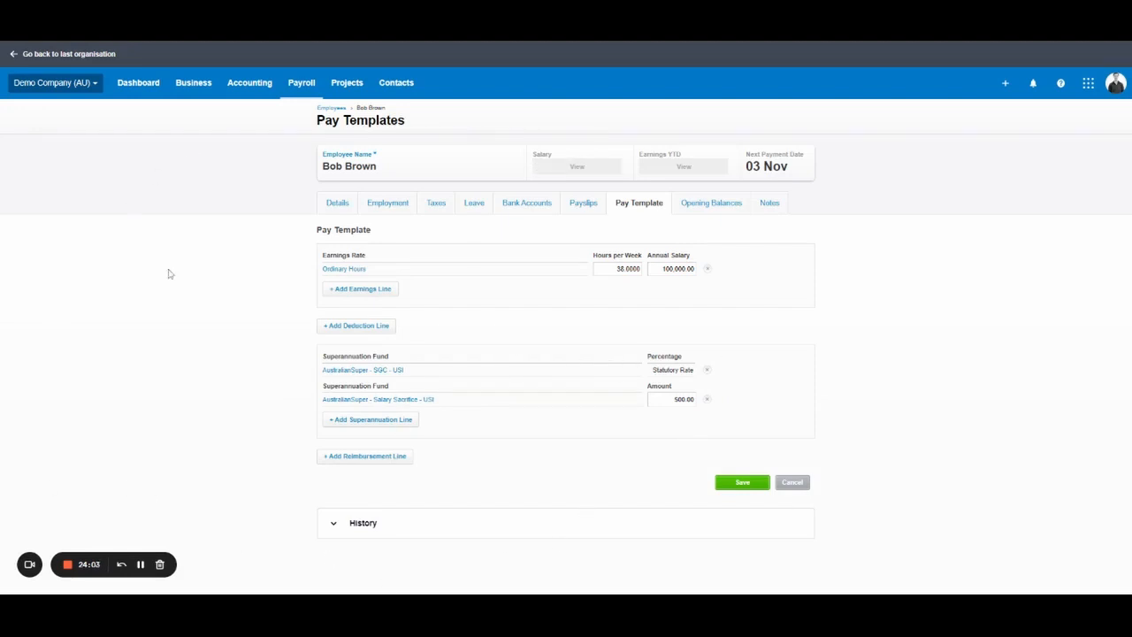
Save the pay template, glance at Opening Balances, then return to the Pay Template.
left_click(743, 483)
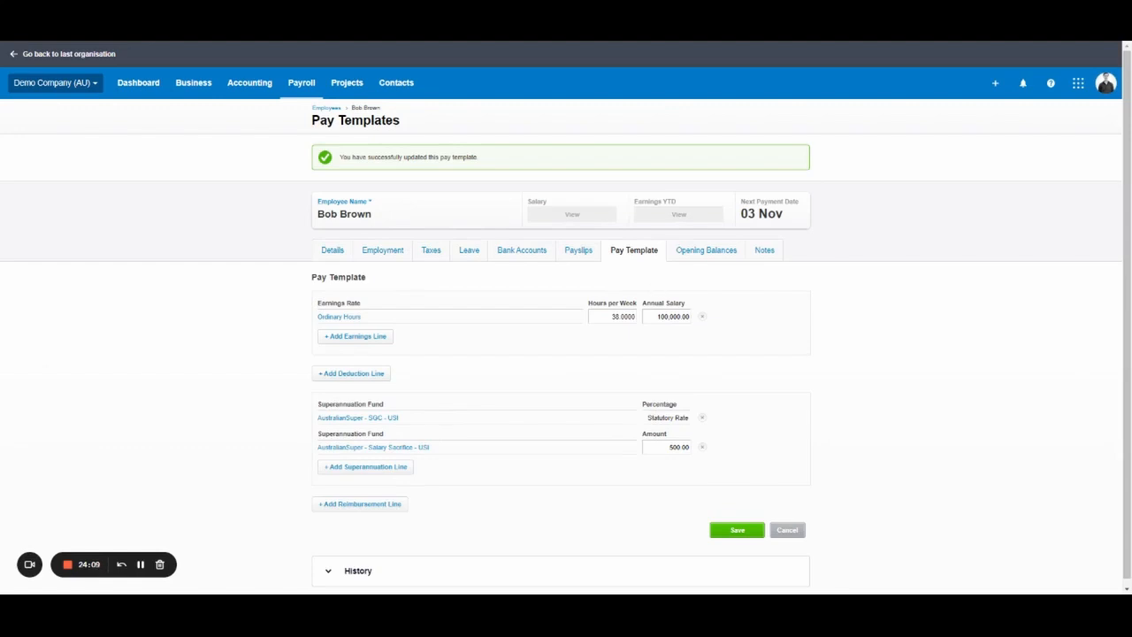
left_click(741, 254)
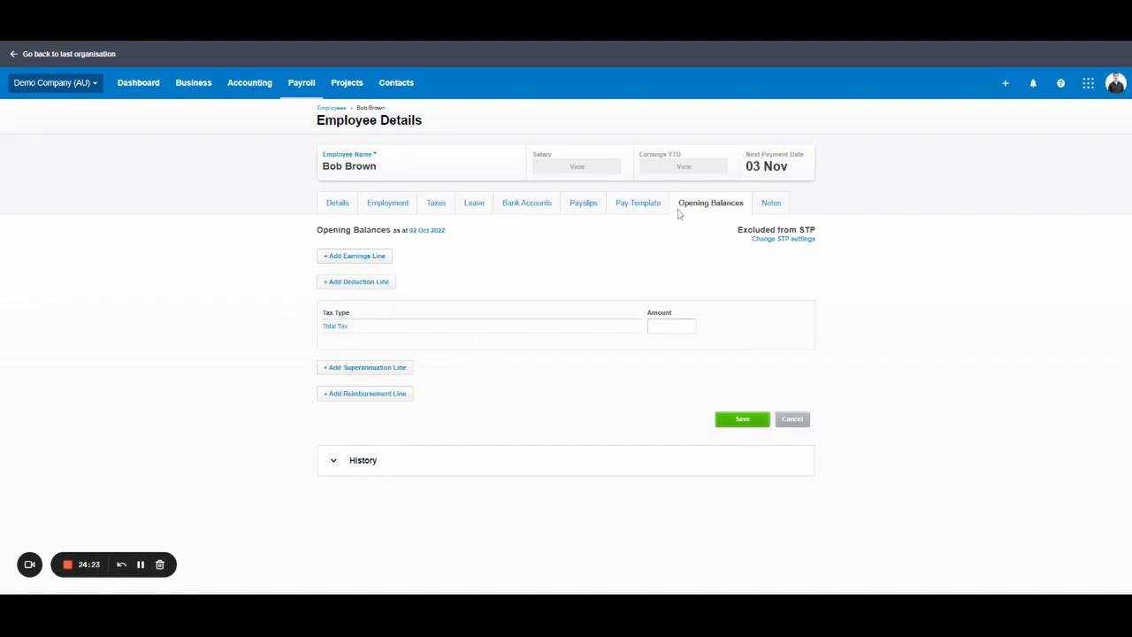
left_click(640, 205)
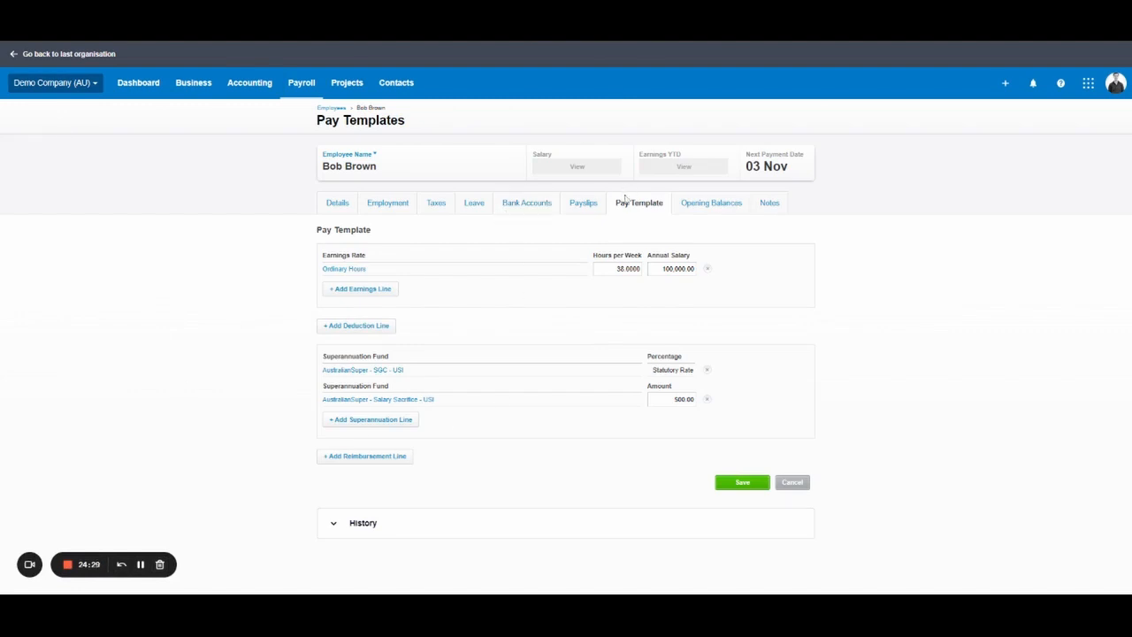
Back in the Employees list, tick the first employee, then select all seven employees.
left_click(330, 108)
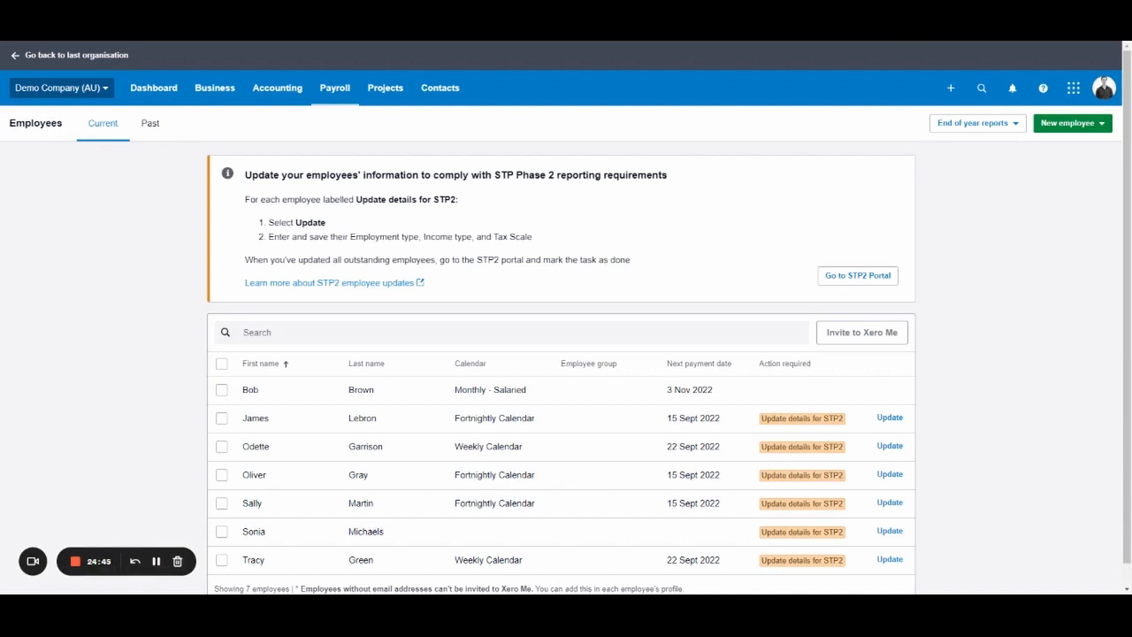
scroll(387, 139, "down", 1)
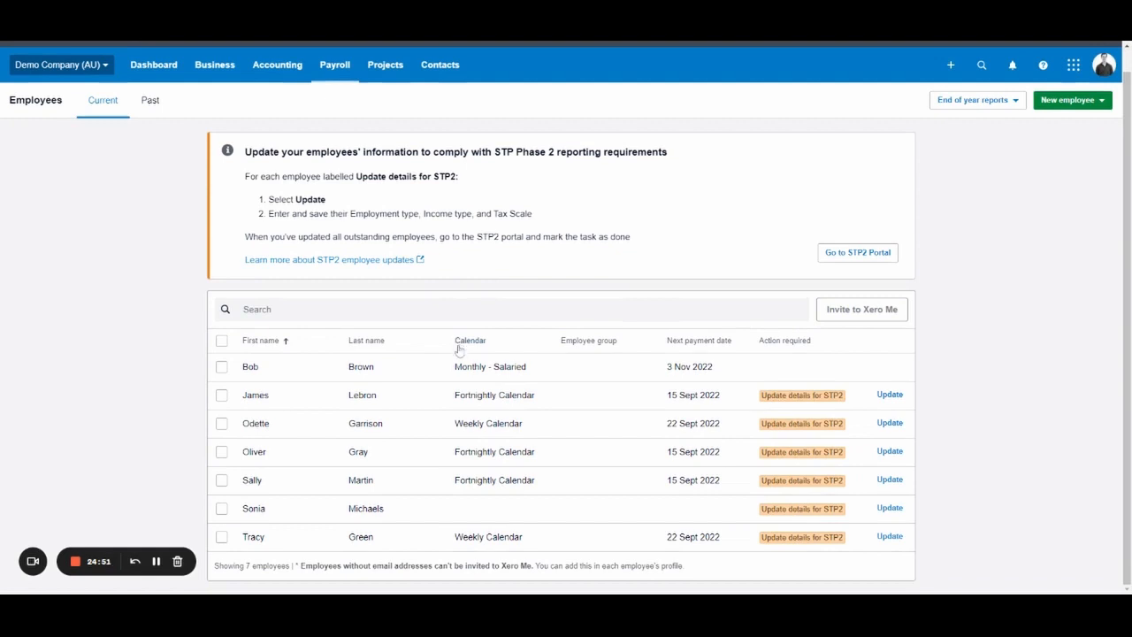
left_click(221, 366)
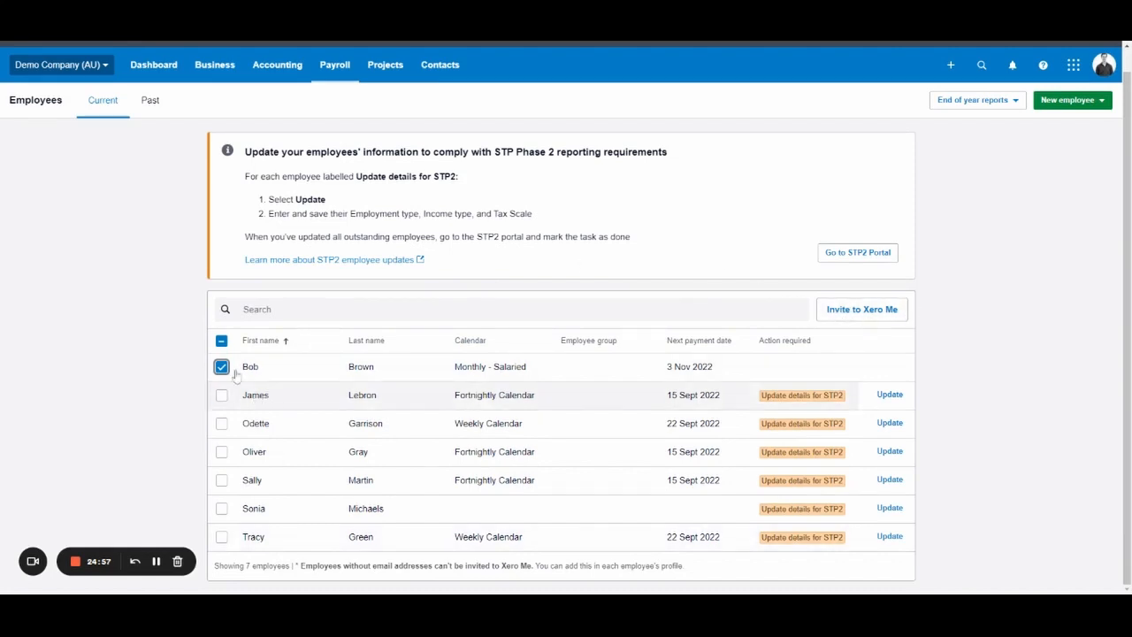
left_click(221, 340)
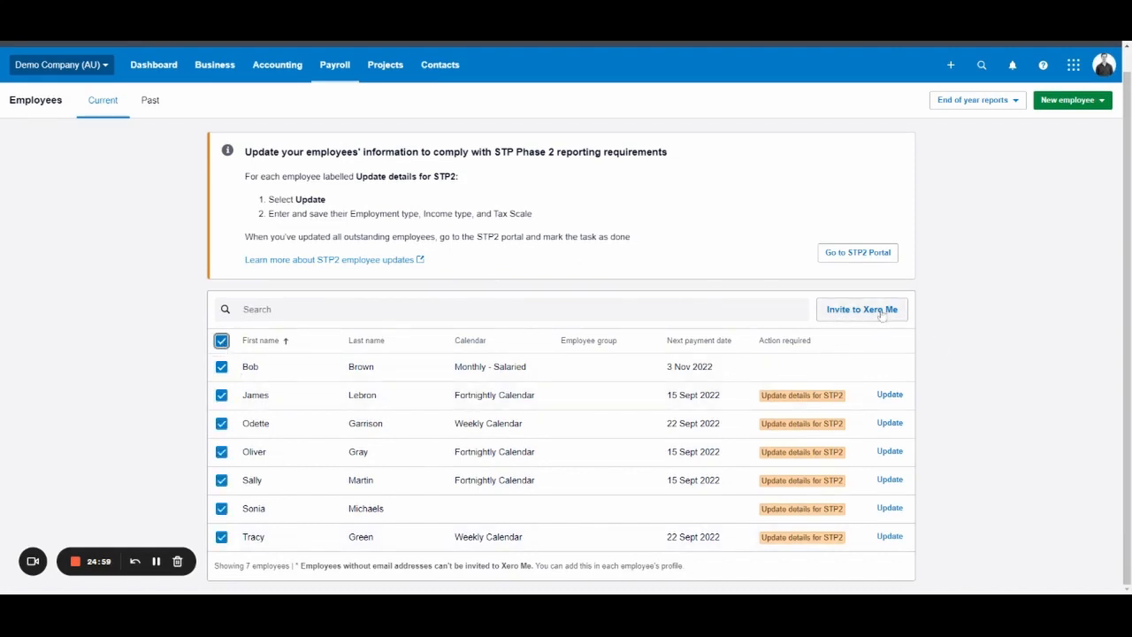